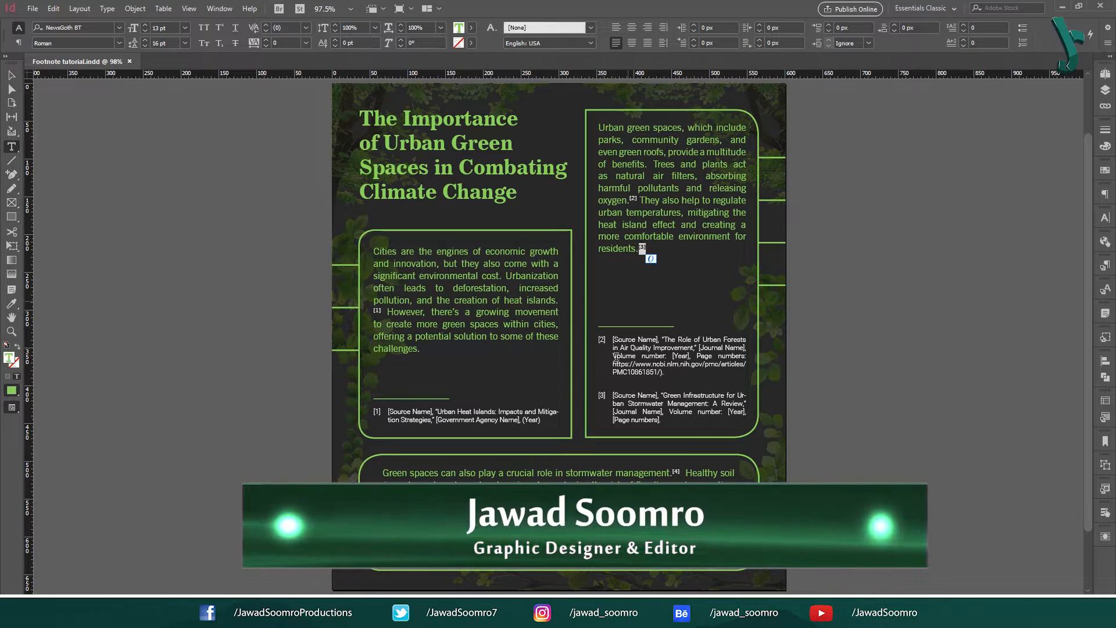
Examine the footnote reference marks in the text boxes and their matching footnotes in the finished layout.
{"action": "left_click_drag", "start_coordinate": [613, 395], "coordinate": [679, 475]}
{"action": "left_click", "coordinate": [694, 481]}
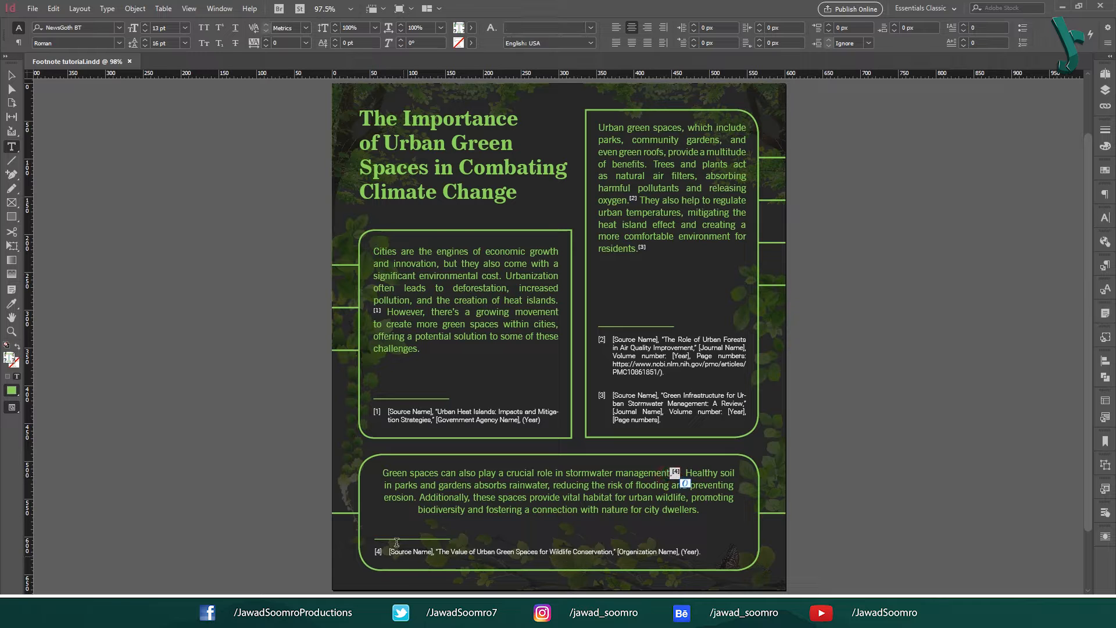
{"action": "left_click_drag", "start_coordinate": [399, 551], "coordinate": [588, 551]}
{"action": "left_click", "coordinate": [16, 77]}
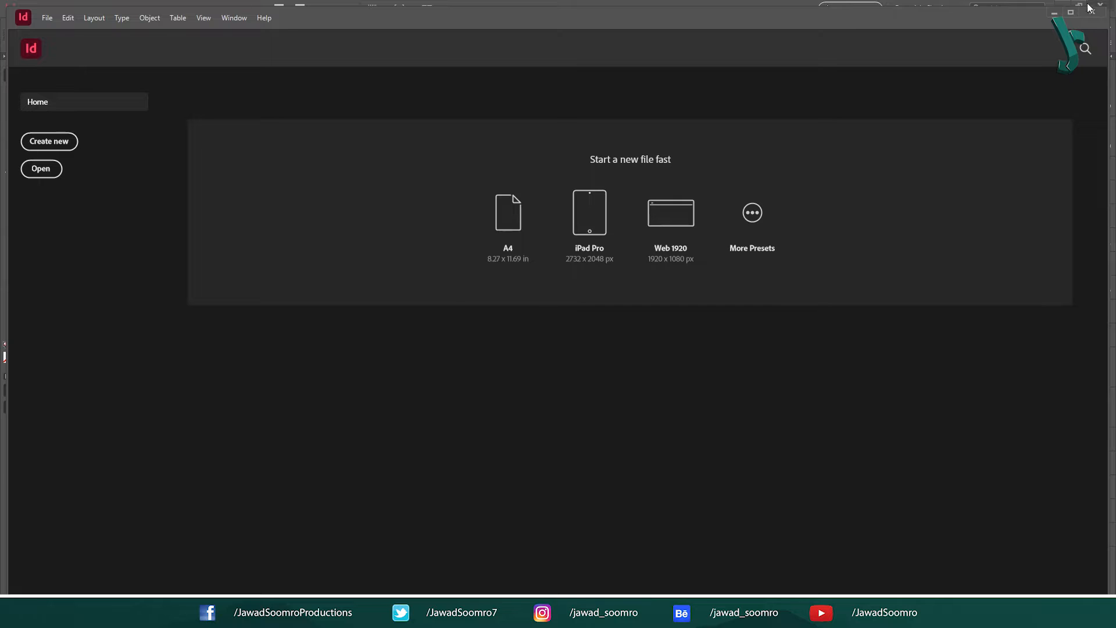
Create a new single-page portrait document measured in pixels, 600 px wide and 670 px high.
{"action": "left_click", "coordinate": [1070, 12]}
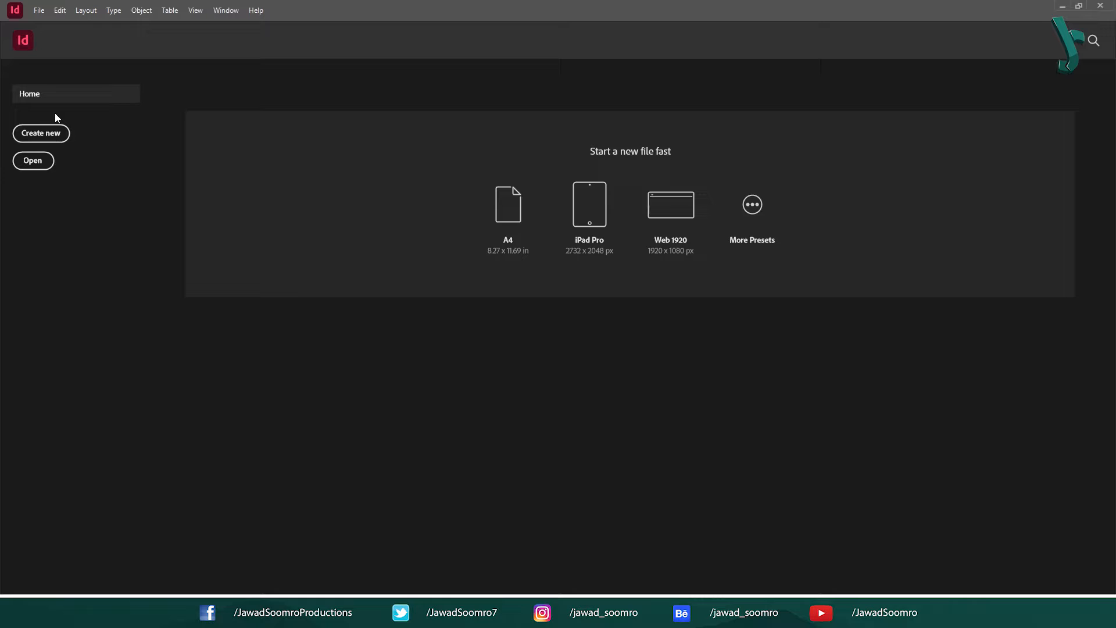
{"action": "left_click", "coordinate": [41, 133]}
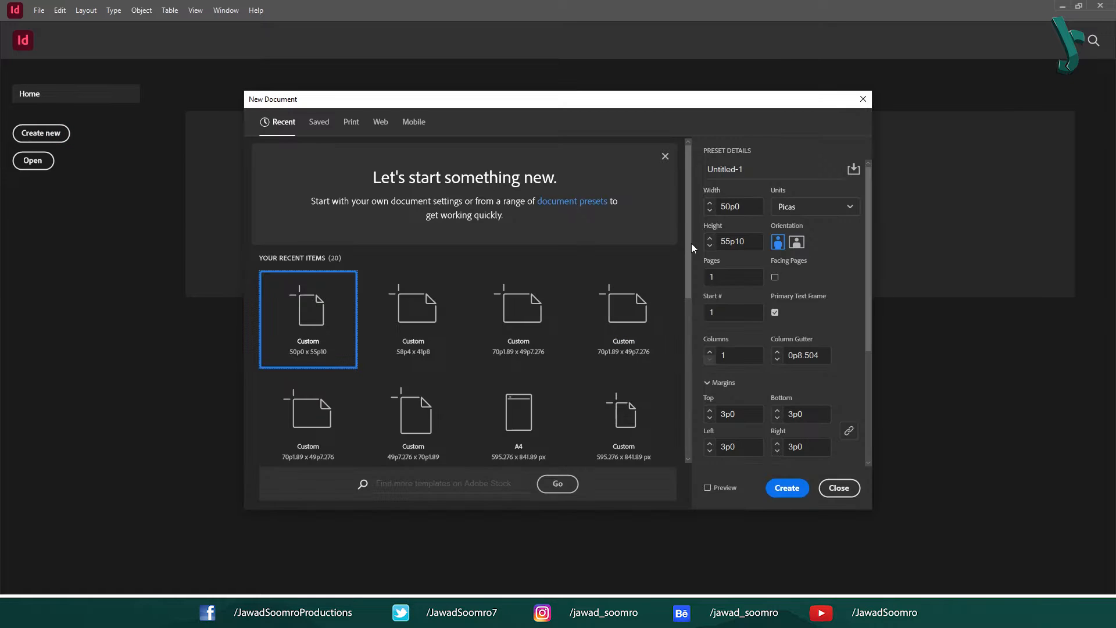
{"action": "left_click", "coordinate": [791, 208]}
{"action": "left_click", "coordinate": [804, 365]}
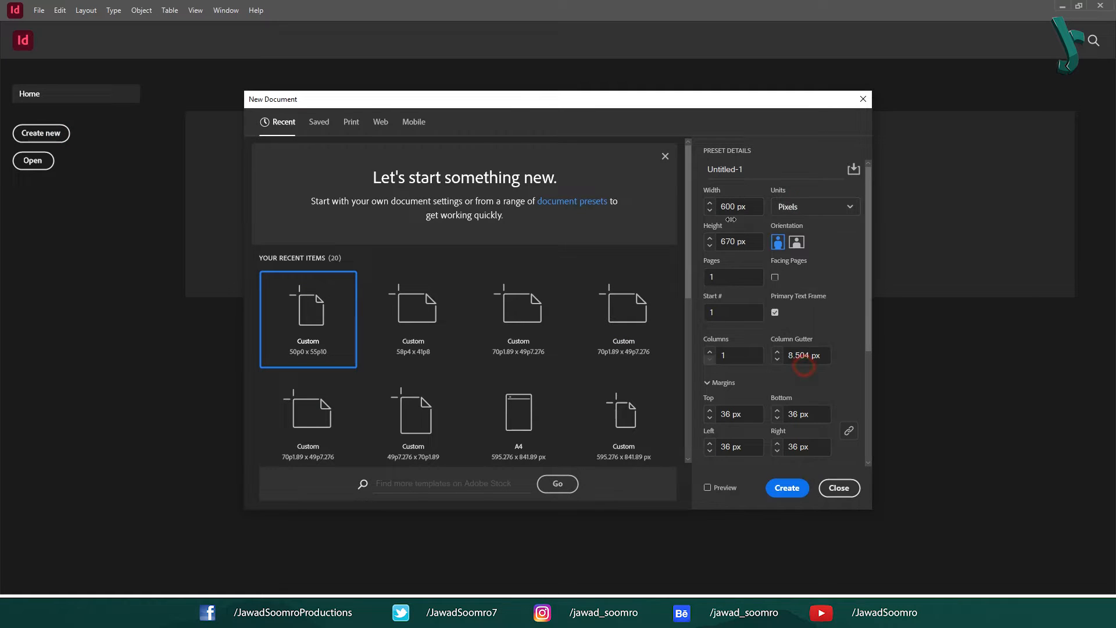
{"action": "double_click", "coordinate": [733, 207]}
{"action": "double_click", "coordinate": [733, 241]}
{"action": "left_click", "coordinate": [788, 488]}
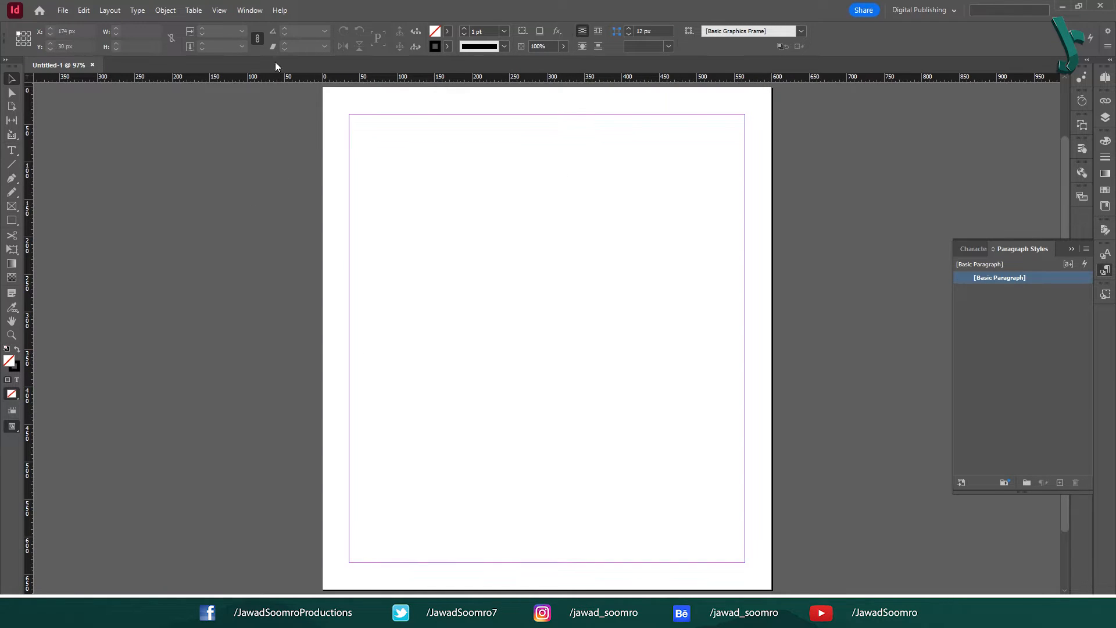
Load the paragraph styles from Footnote tutorial.indd into the new document.
{"action": "left_click", "coordinate": [1084, 249]}
{"action": "left_click", "coordinate": [871, 417]}
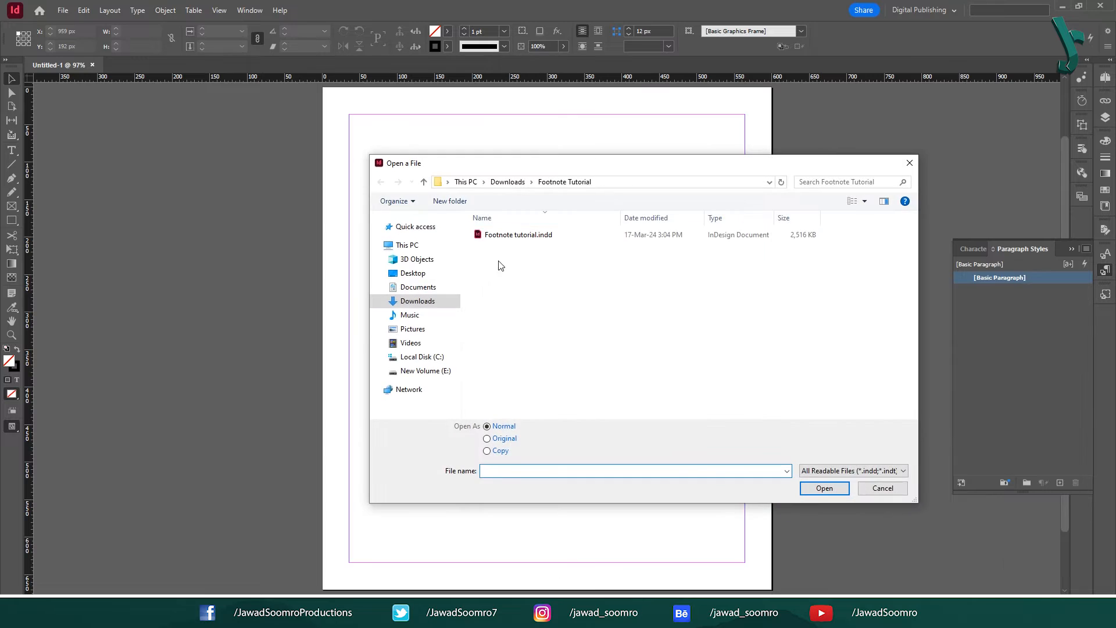
{"action": "double_click", "coordinate": [537, 232]}
{"action": "left_click", "coordinate": [702, 237]}
Load the character styles from Footnote tutorial.indd into the new document.
{"action": "left_click", "coordinate": [1105, 253]}
{"action": "left_click", "coordinate": [1086, 249]}
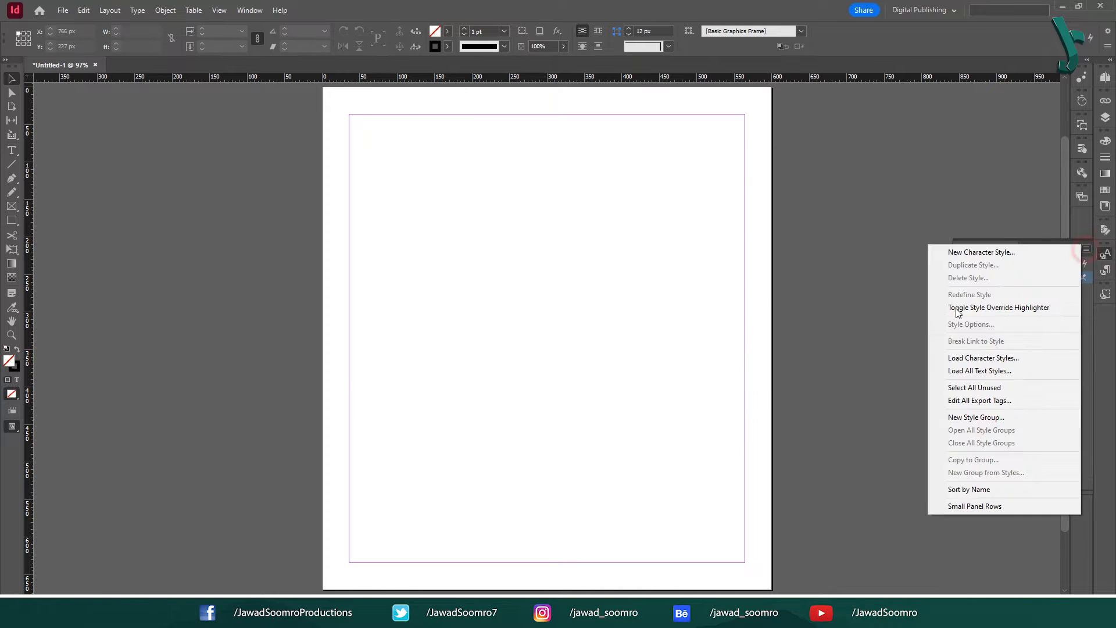
{"action": "left_click", "coordinate": [979, 365]}
{"action": "double_click", "coordinate": [537, 231]}
{"action": "left_click", "coordinate": [703, 235]}
Load the object styles from Footnote tutorial.indd into the new document.
{"action": "left_click", "coordinate": [1104, 293]}
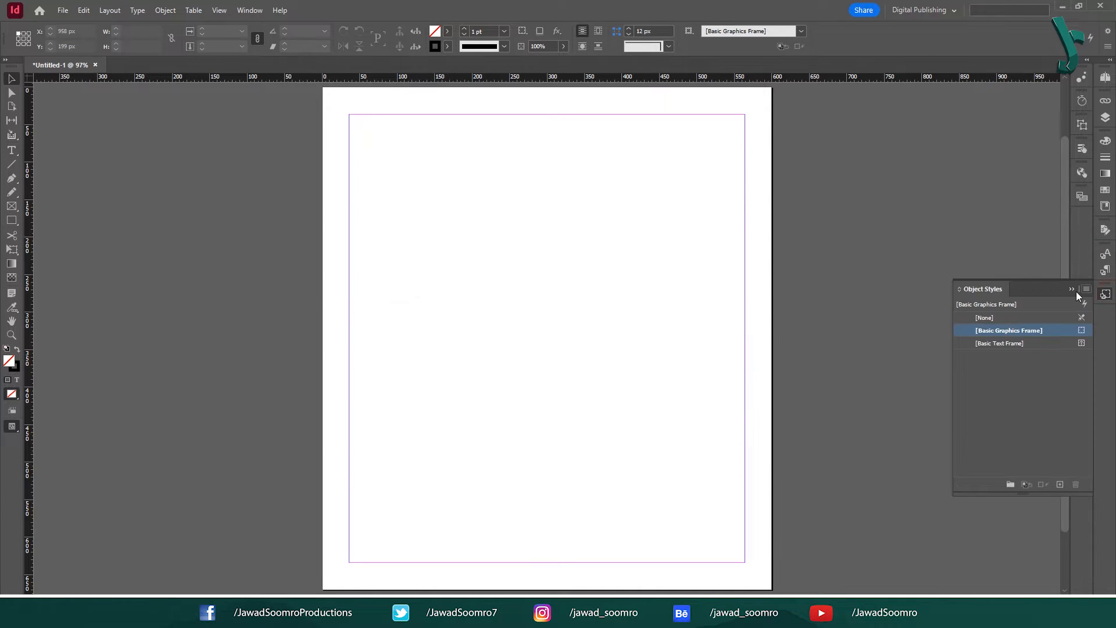
{"action": "left_click", "coordinate": [1087, 289]}
{"action": "left_click", "coordinate": [967, 453]}
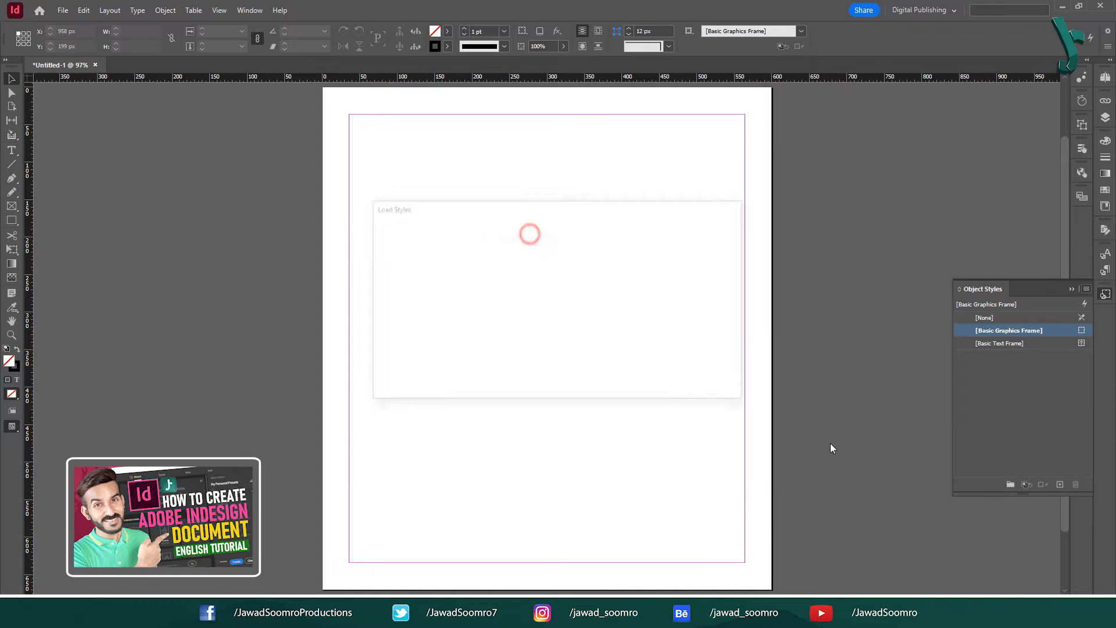
{"action": "left_click", "coordinate": [707, 234]}
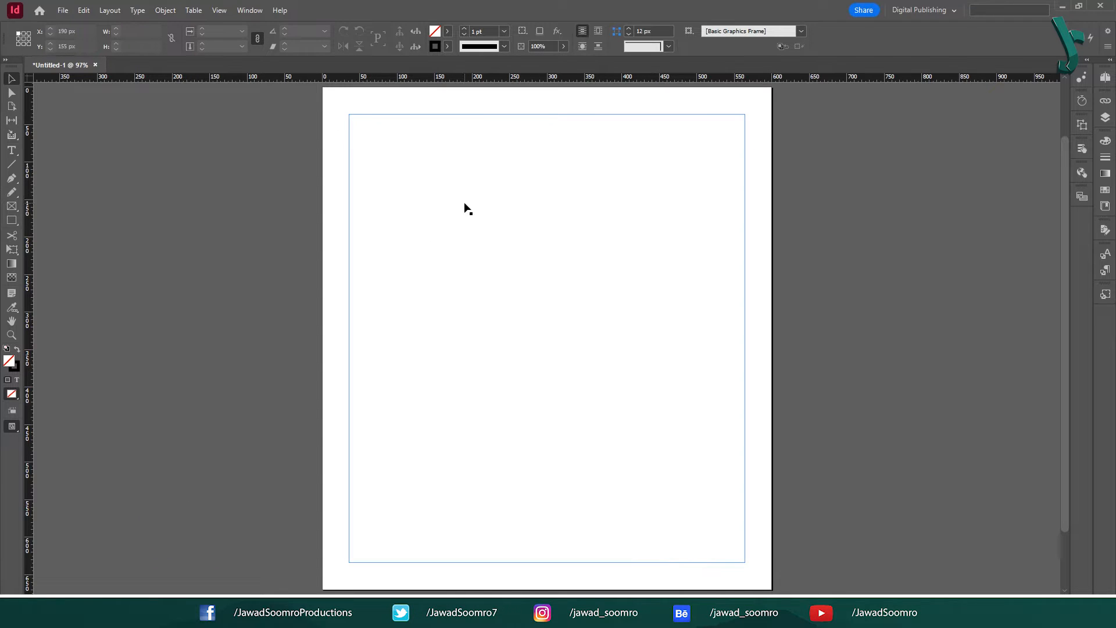
Display the document's color swatches.
{"action": "left_click", "coordinate": [248, 11]}
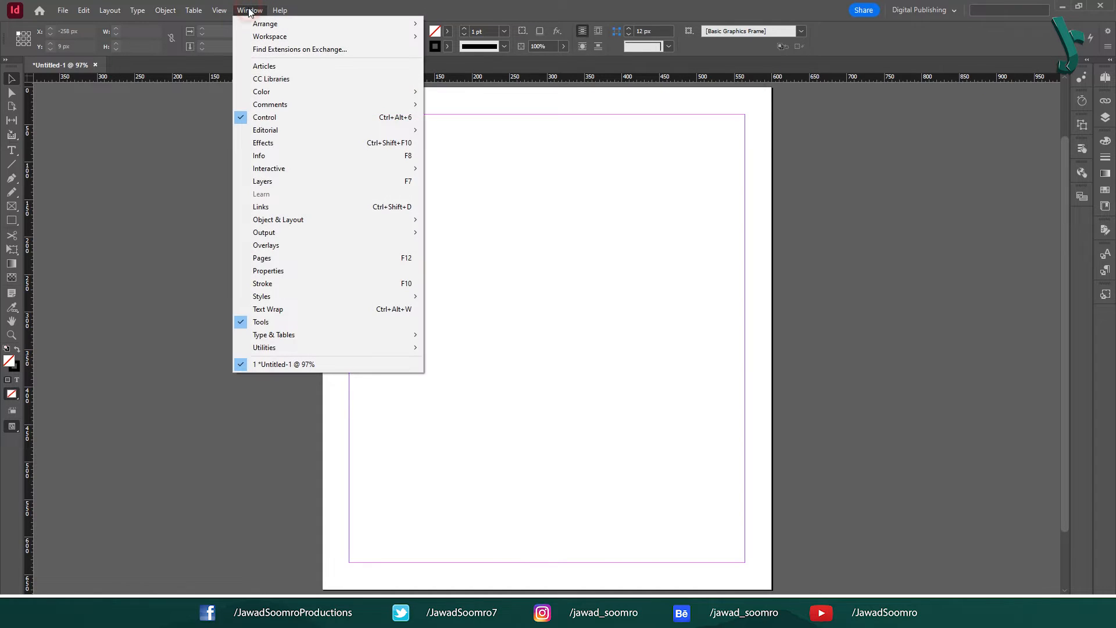
{"action": "left_click", "coordinate": [260, 93]}
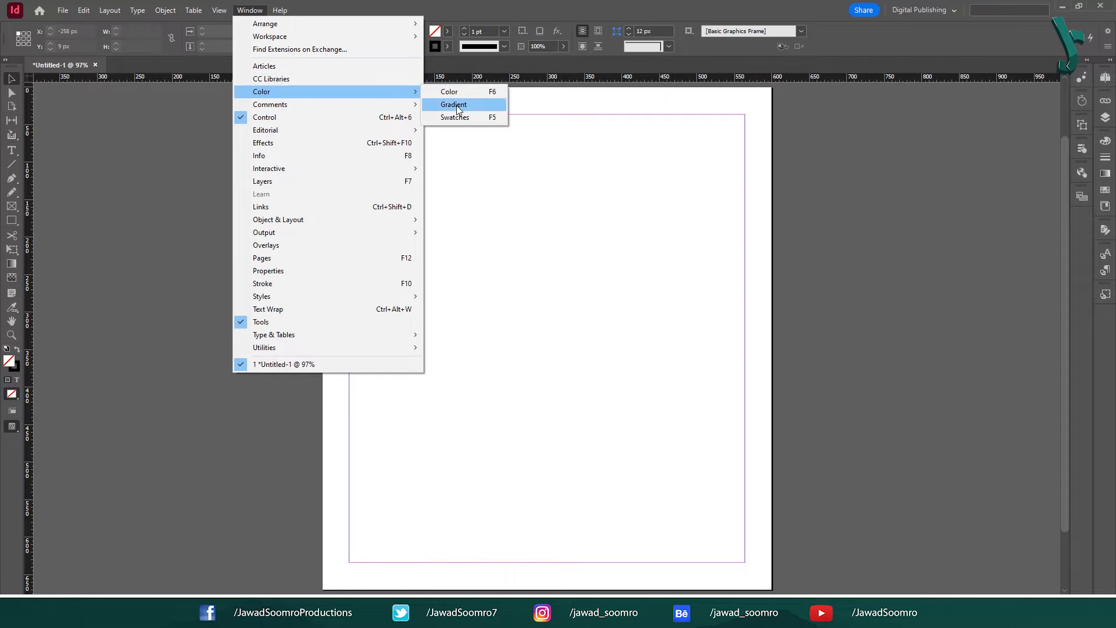
{"action": "left_click", "coordinate": [497, 120]}
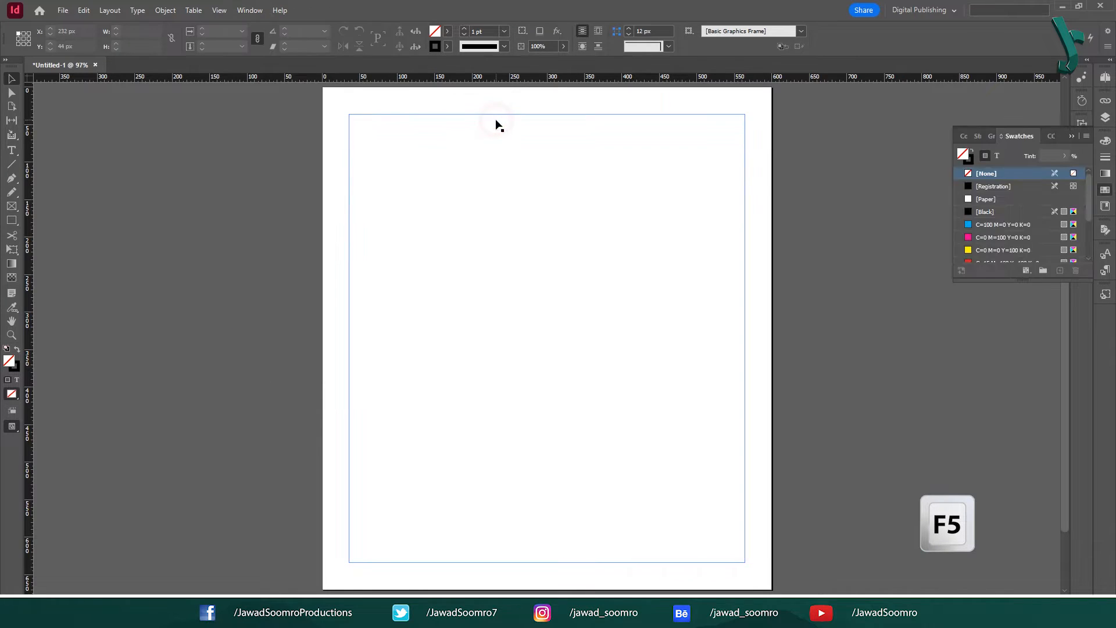
Create a rectangle exactly 600 px wide and 670 px high for the page background.
{"action": "key", "text": "m"}
{"action": "left_click", "coordinate": [531, 167]}
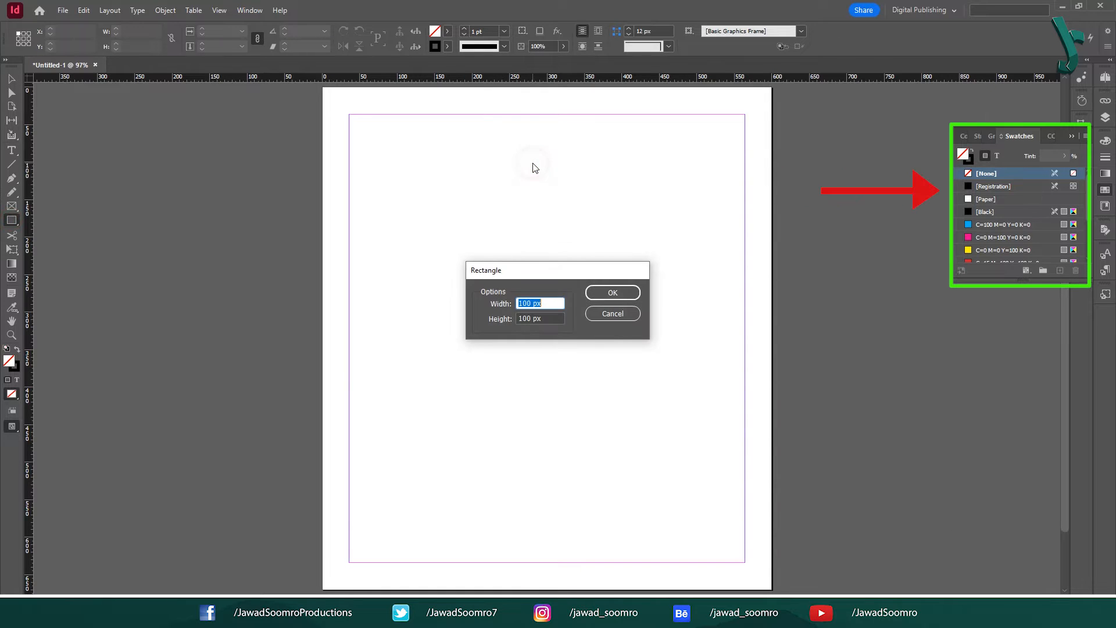
{"action": "type", "text": "600"}
{"action": "key", "text": "Tab"}
{"action": "type", "text": "670"}
{"action": "key", "text": "Return"}
Fill the rectangle with the dark grey swatch C=0 M=0 Y=0 K=95 2 and inspect its hex color code.
{"action": "scroll", "coordinate": [998, 255], "scroll_direction": "down", "scroll_amount": 3}
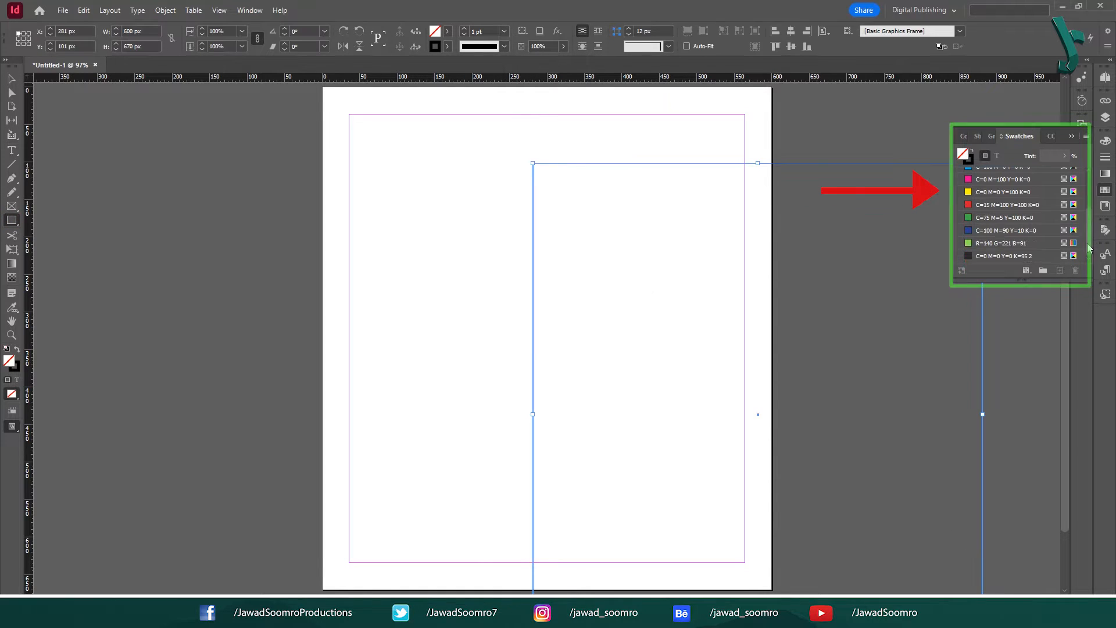
{"action": "left_click", "coordinate": [991, 254]}
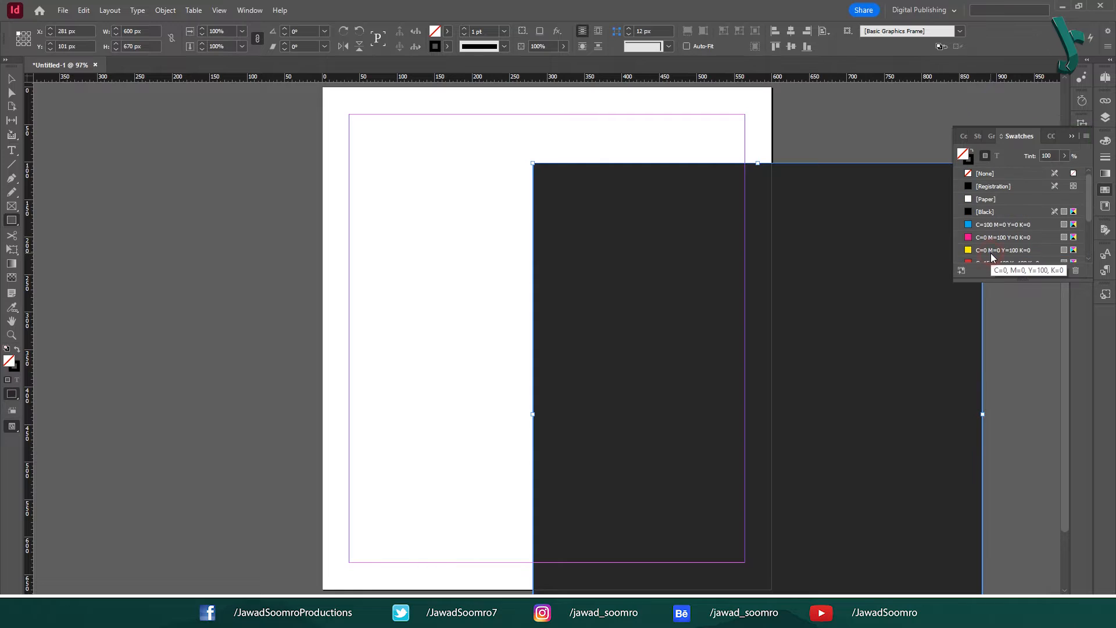
{"action": "double_click", "coordinate": [9, 361]}
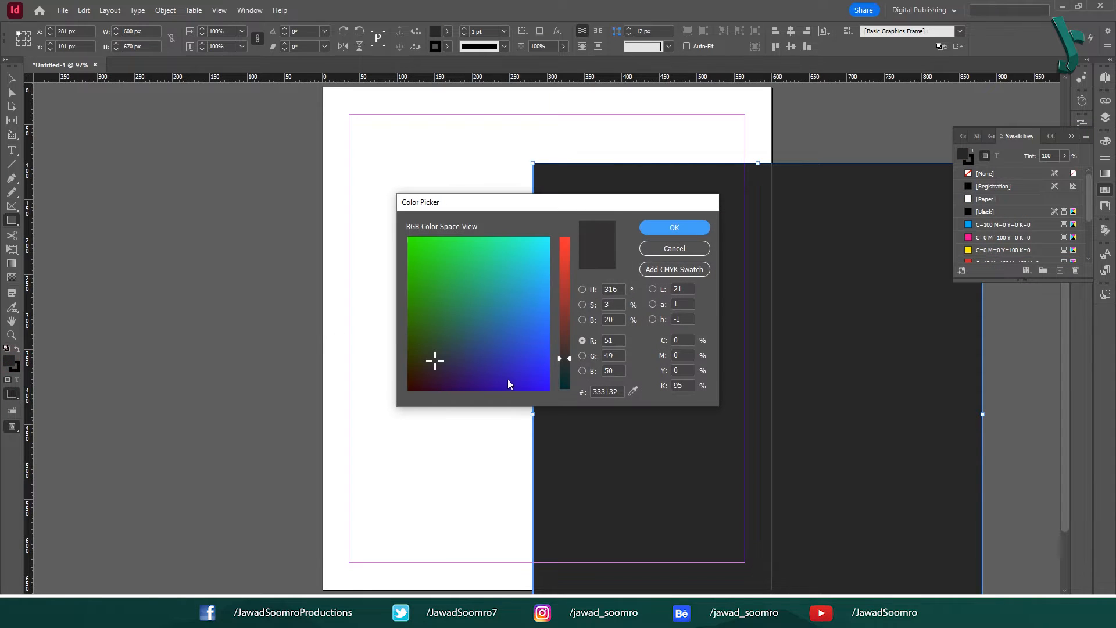
{"action": "double_click", "coordinate": [624, 393]}
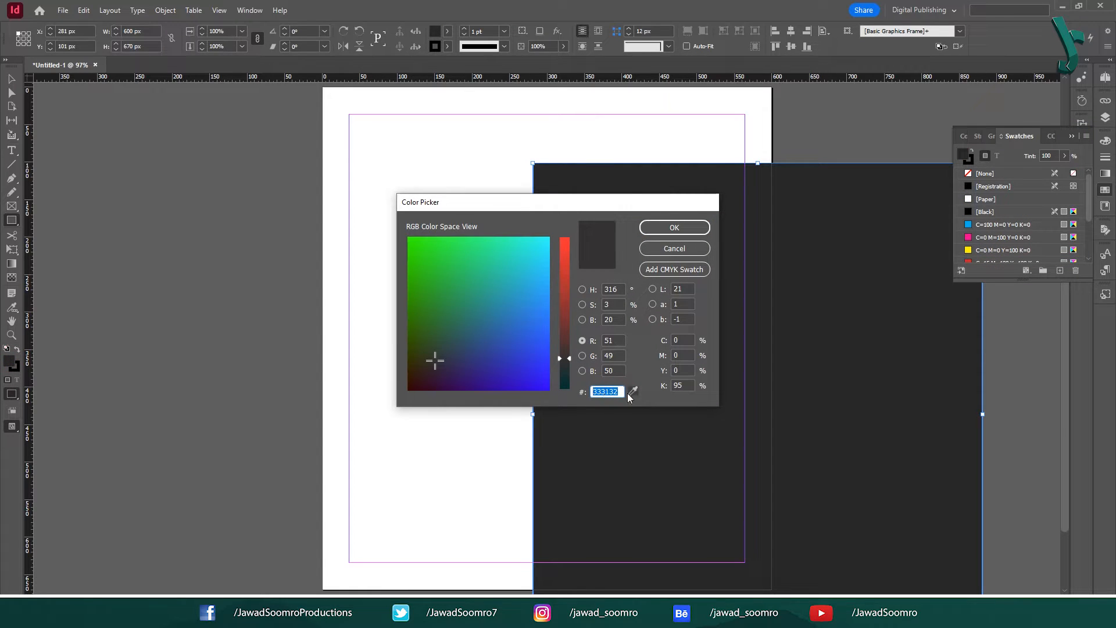
{"action": "left_click", "coordinate": [675, 248]}
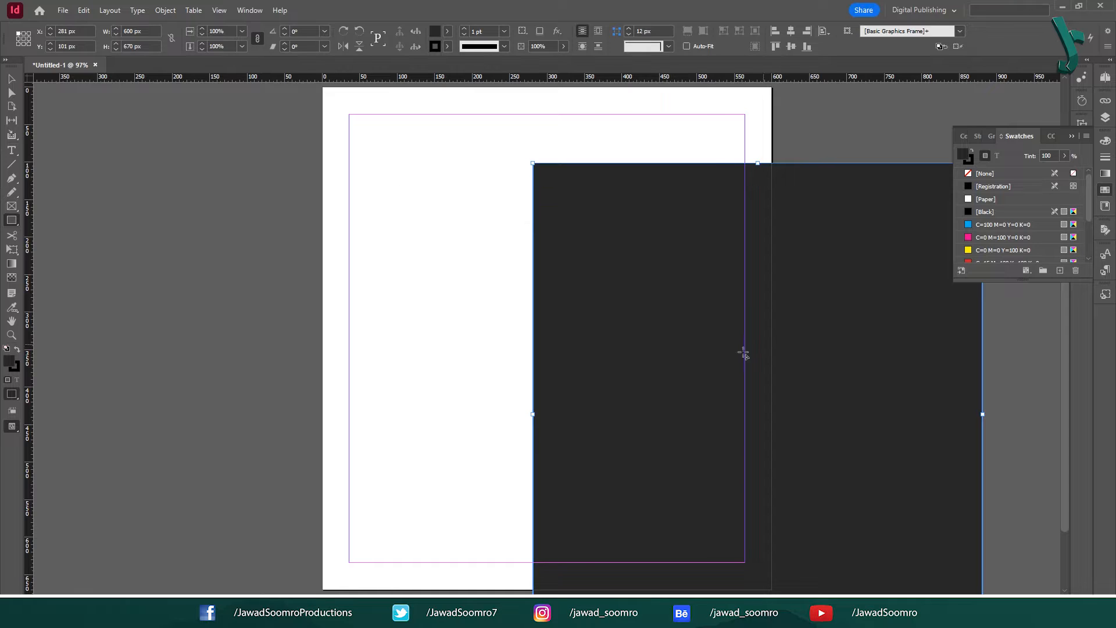
Center the dark grey rectangle horizontally and vertically so it covers the whole page.
{"action": "key", "text": "v"}
{"action": "left_click", "coordinate": [790, 30]}
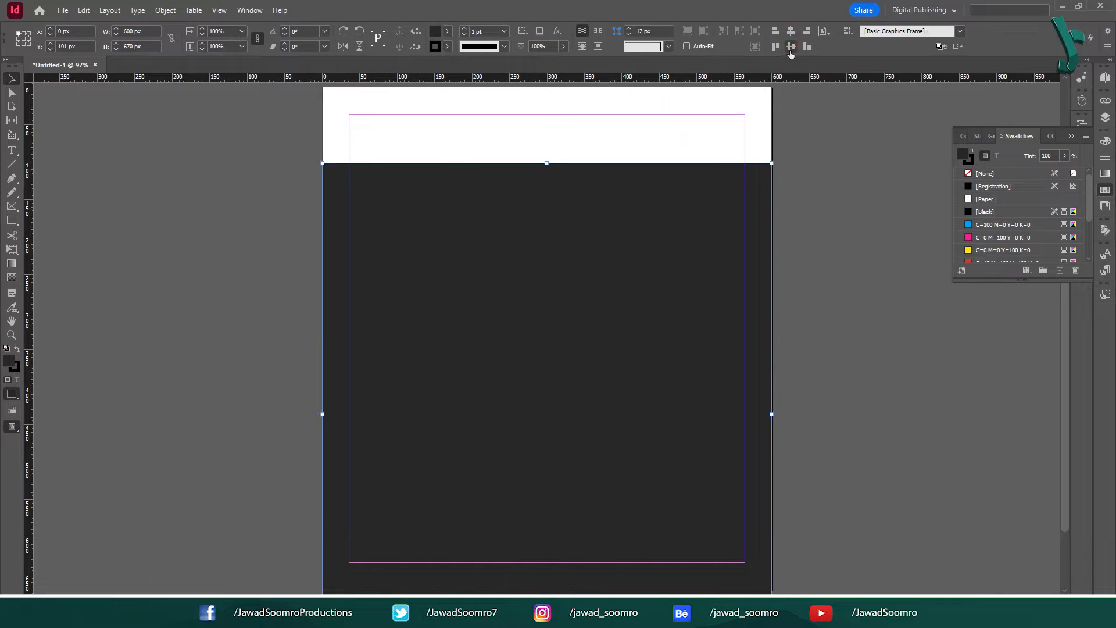
{"action": "left_click", "coordinate": [791, 46]}
Select only the dark grey background rectangle and lock it in place.
{"action": "left_click", "coordinate": [185, 187]}
{"action": "left_click", "coordinate": [580, 299]}
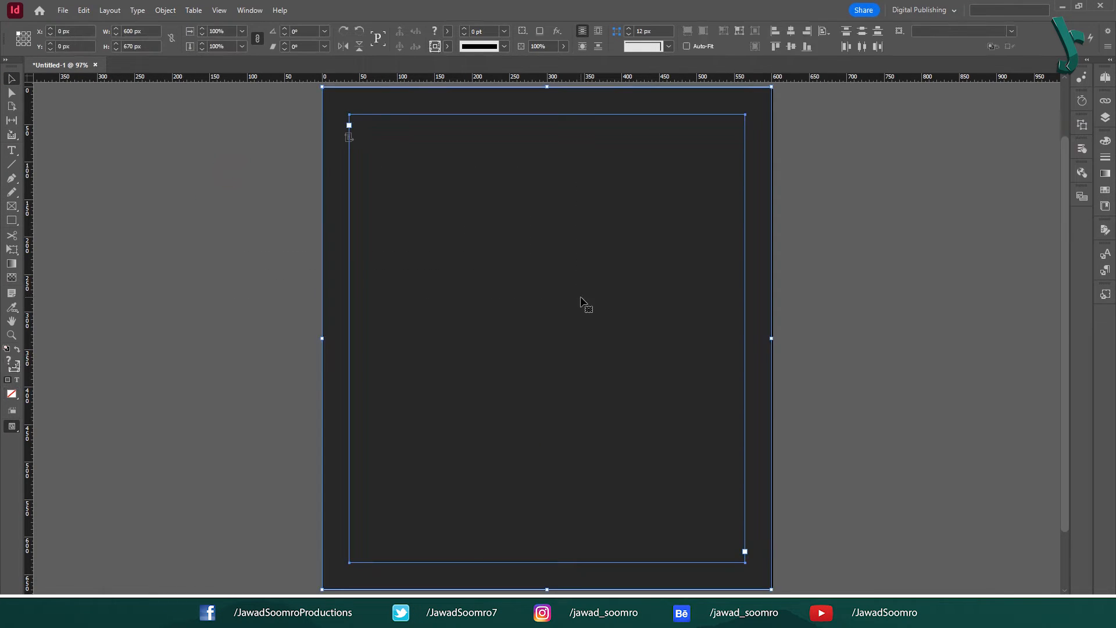
{"action": "left_click", "coordinate": [817, 208]}
{"action": "left_click", "coordinate": [595, 210]}
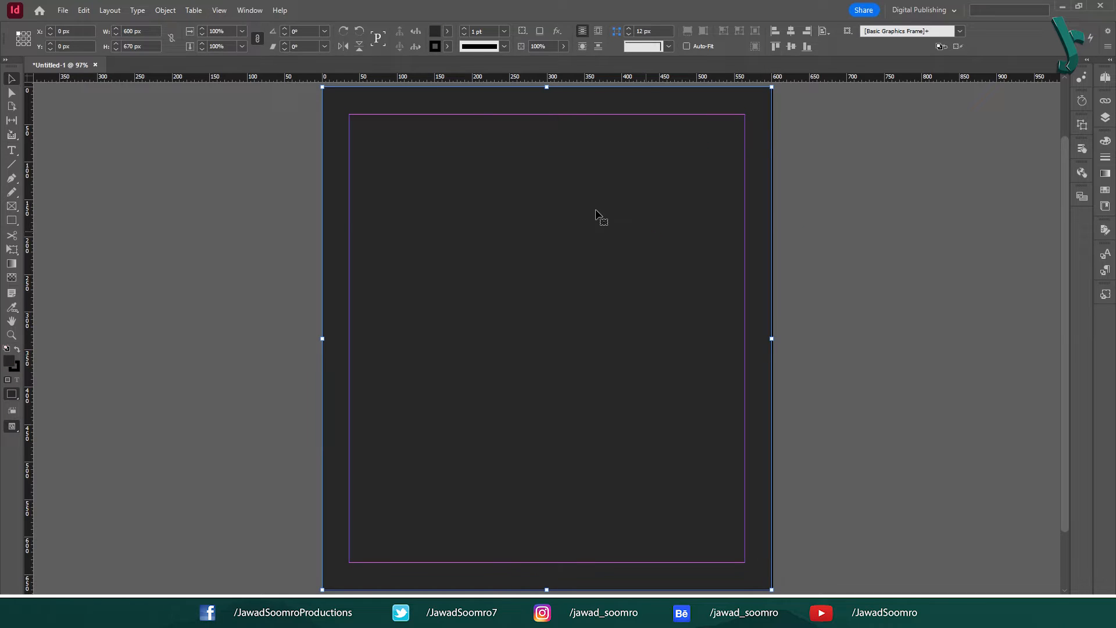
{"action": "left_click", "coordinate": [165, 10]}
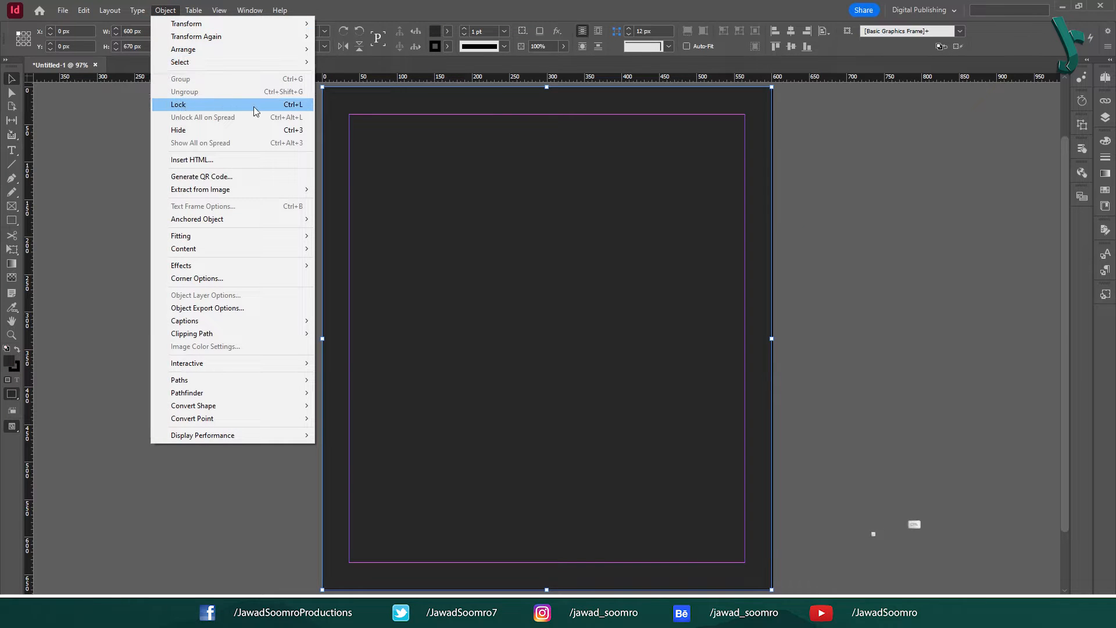
{"action": "left_click", "coordinate": [298, 110]}
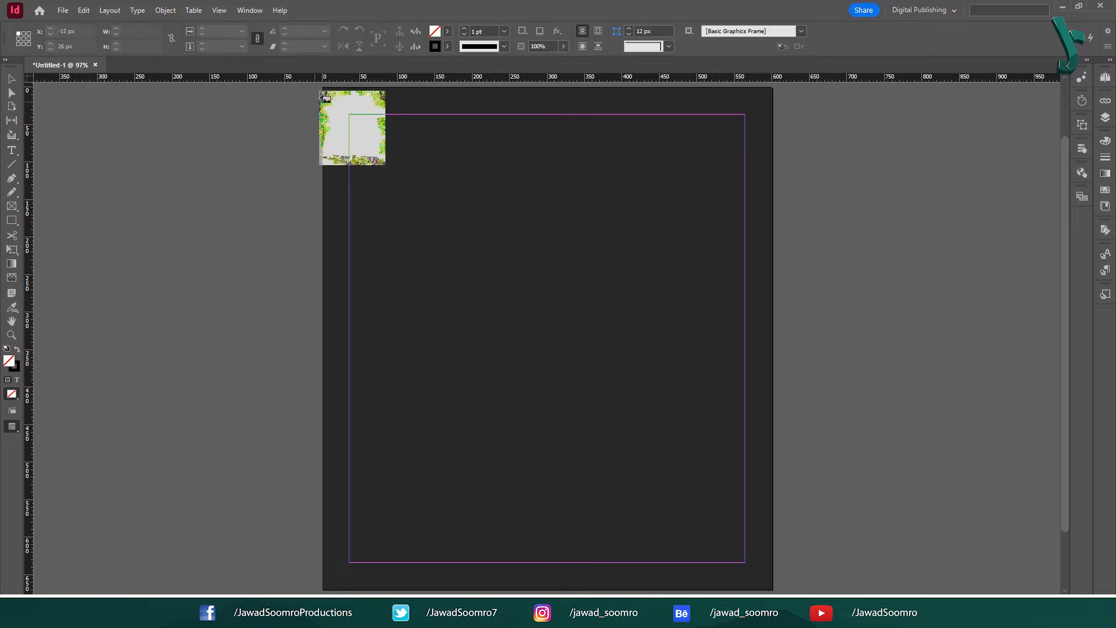
Place the leaf border image across the whole page and apply the Leaf Background object style to it.
{"action": "left_click_drag", "start_coordinate": [326, 88], "coordinate": [770, 588]}
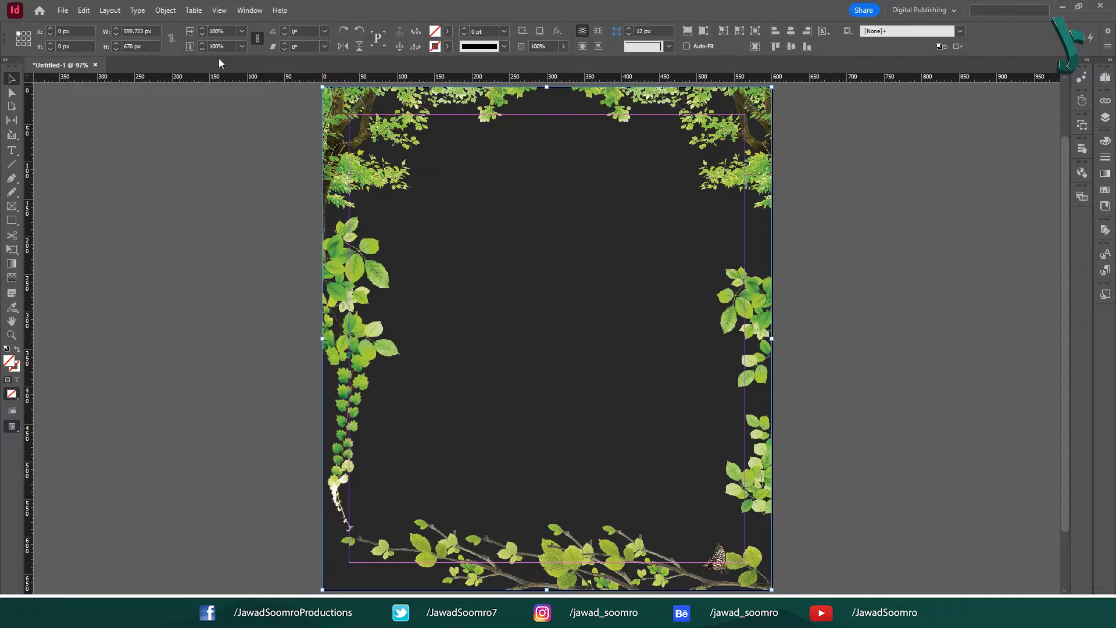
{"action": "left_click", "coordinate": [1104, 294]}
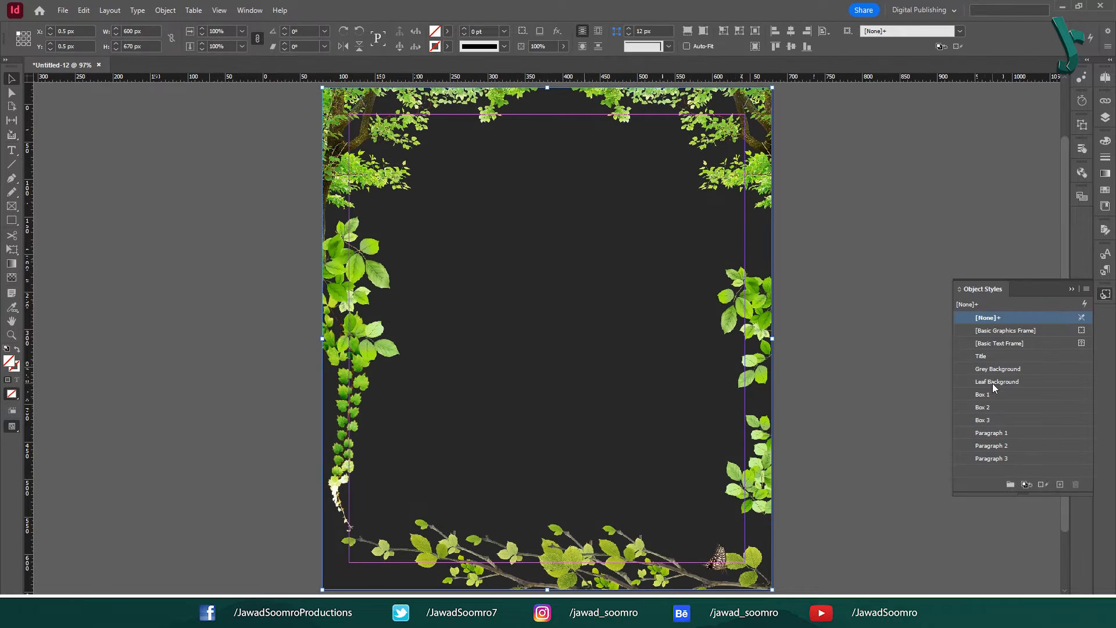
{"action": "left_click", "coordinate": [995, 382]}
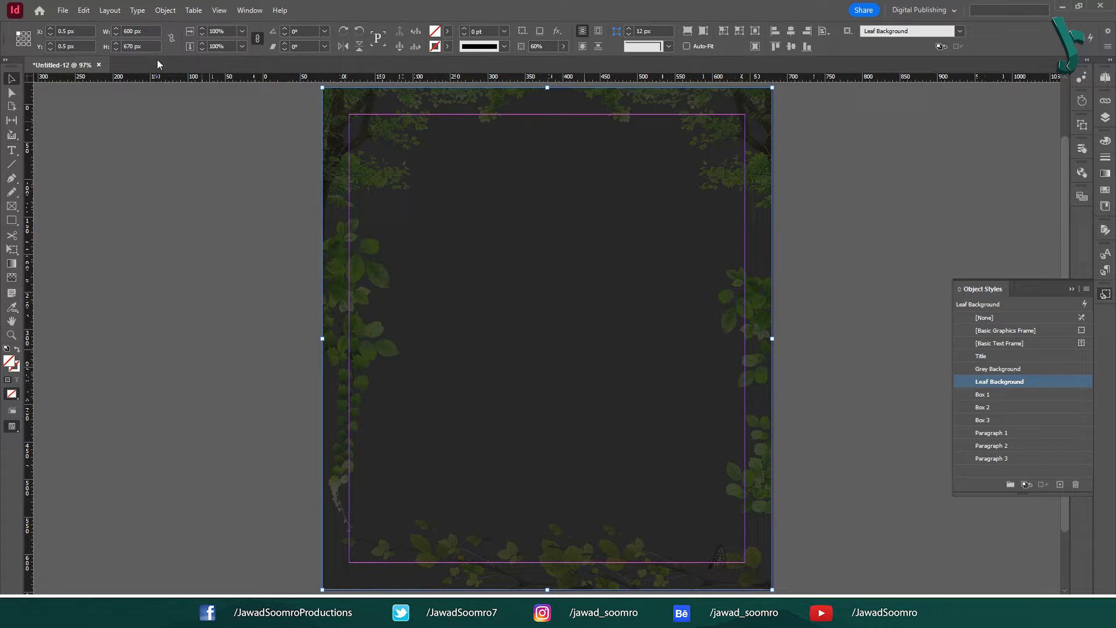
Lock the leaf background image in place.
{"action": "left_click", "coordinate": [165, 10]}
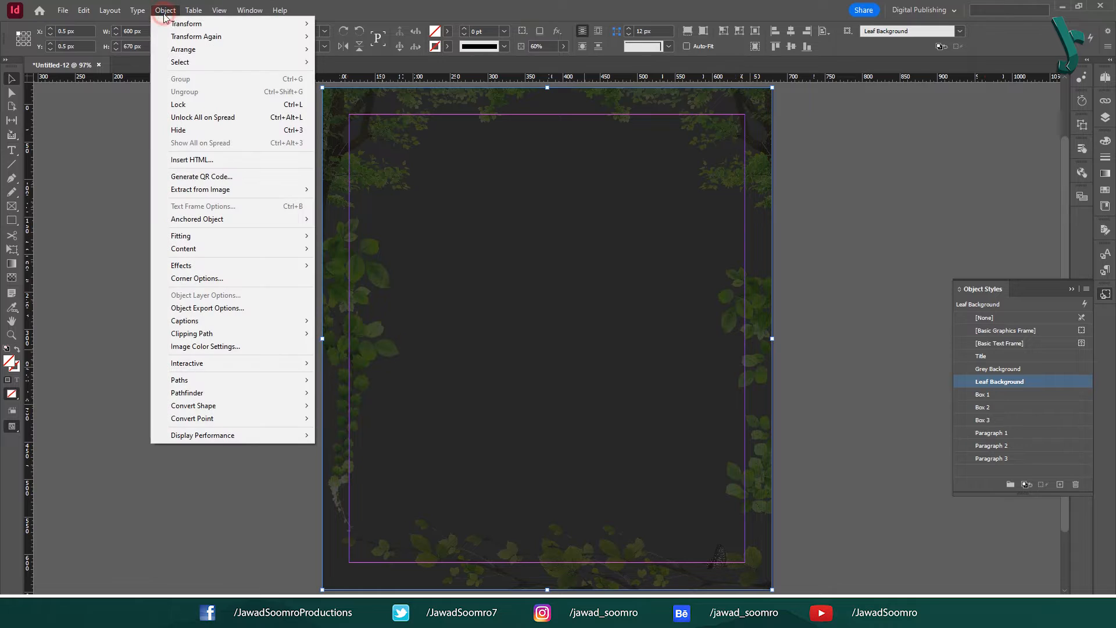
{"action": "left_click", "coordinate": [175, 102]}
{"action": "left_click", "coordinate": [1073, 288]}
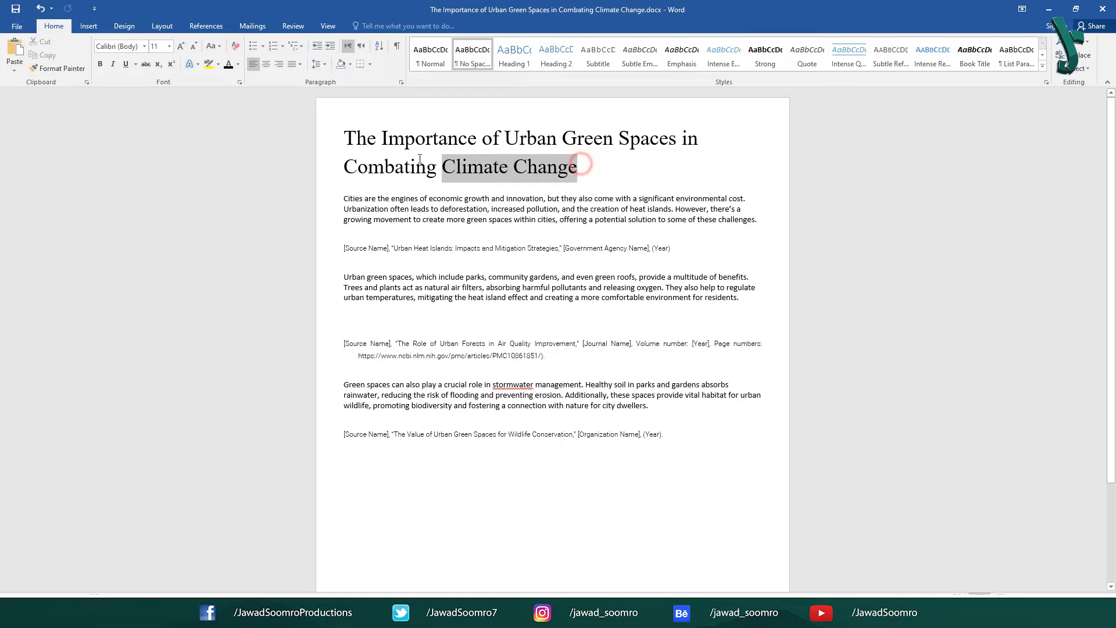
Switch to Word, copy the title "The Importance of Urban Green Spaces in Combating Climate Change" and paste it onto the InDesign page.
{"action": "left_click_drag", "start_coordinate": [585, 167], "coordinate": [353, 142]}
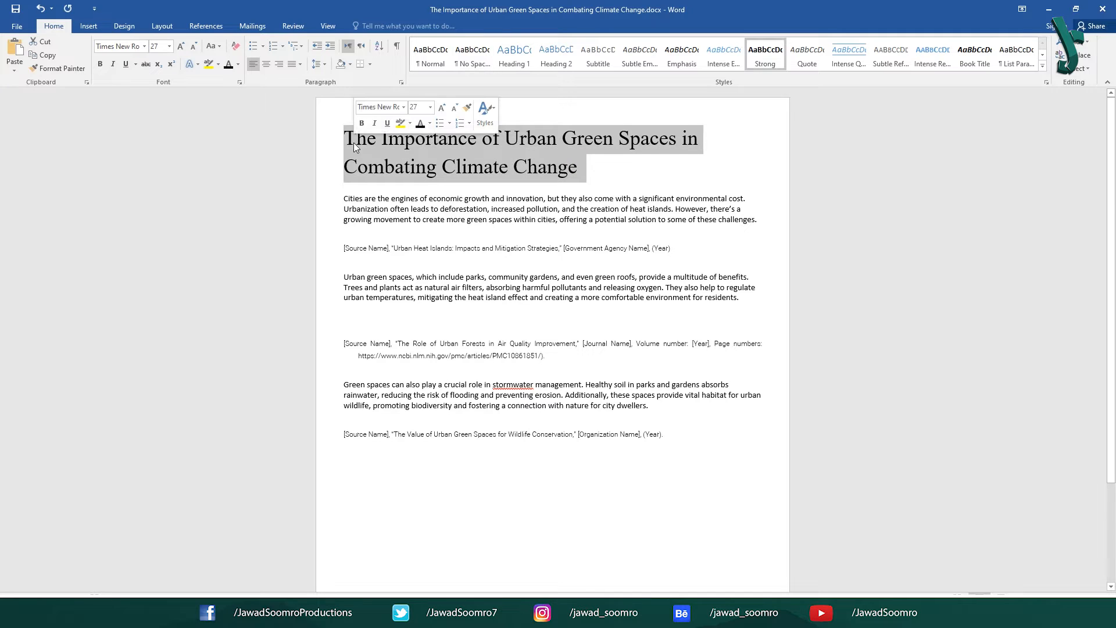
{"action": "right_click", "coordinate": [389, 146]}
{"action": "left_click", "coordinate": [422, 170]}
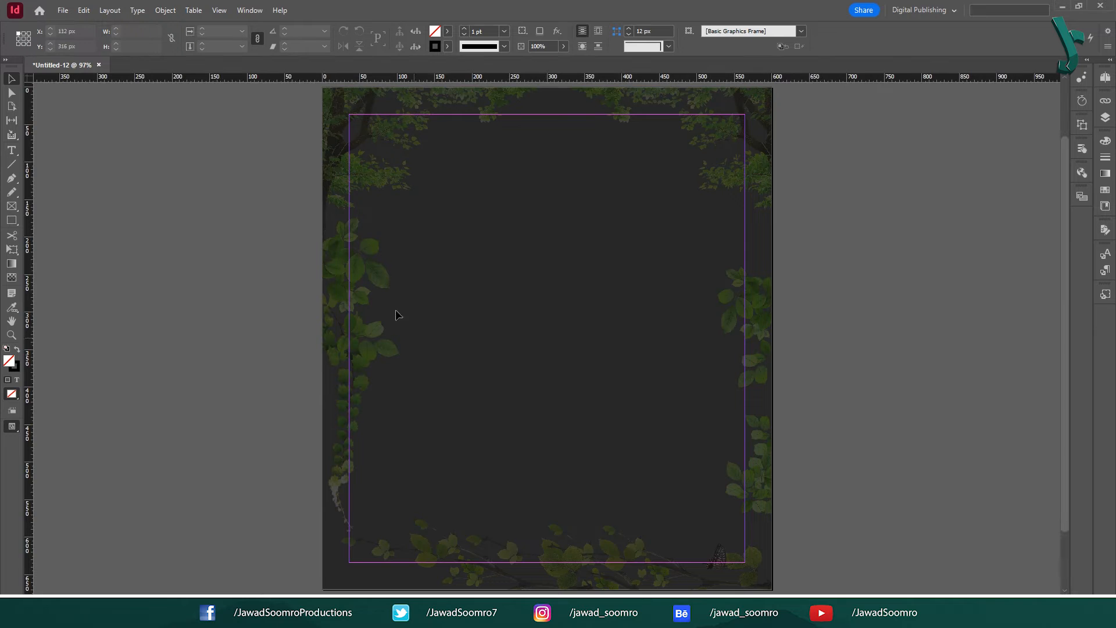
{"action": "right_click", "coordinate": [441, 217]}
{"action": "left_click", "coordinate": [468, 222]}
Review the loaded paragraph, character and object styles and the available color swatches.
{"action": "left_click", "coordinate": [1105, 270]}
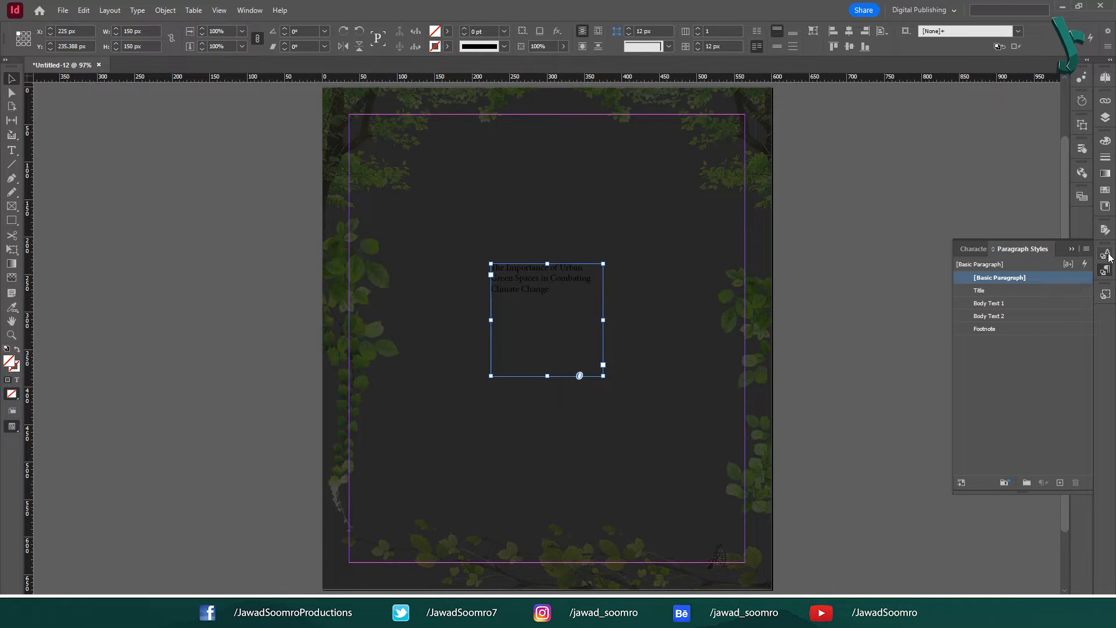
{"action": "left_click", "coordinate": [1107, 255]}
{"action": "left_click", "coordinate": [1105, 174]}
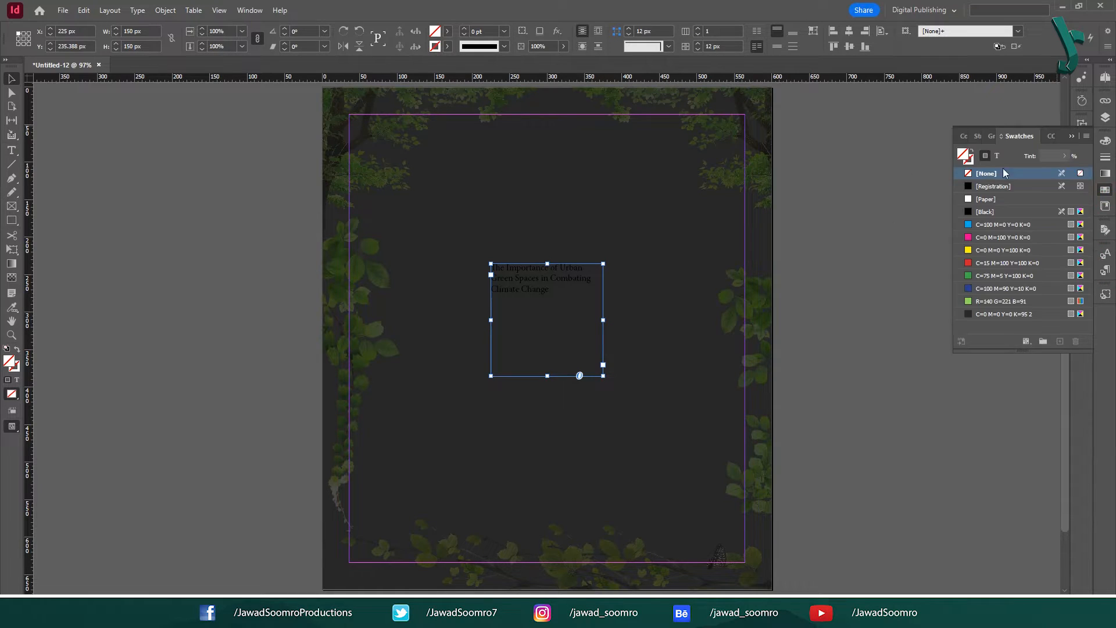
{"action": "left_click", "coordinate": [1105, 294]}
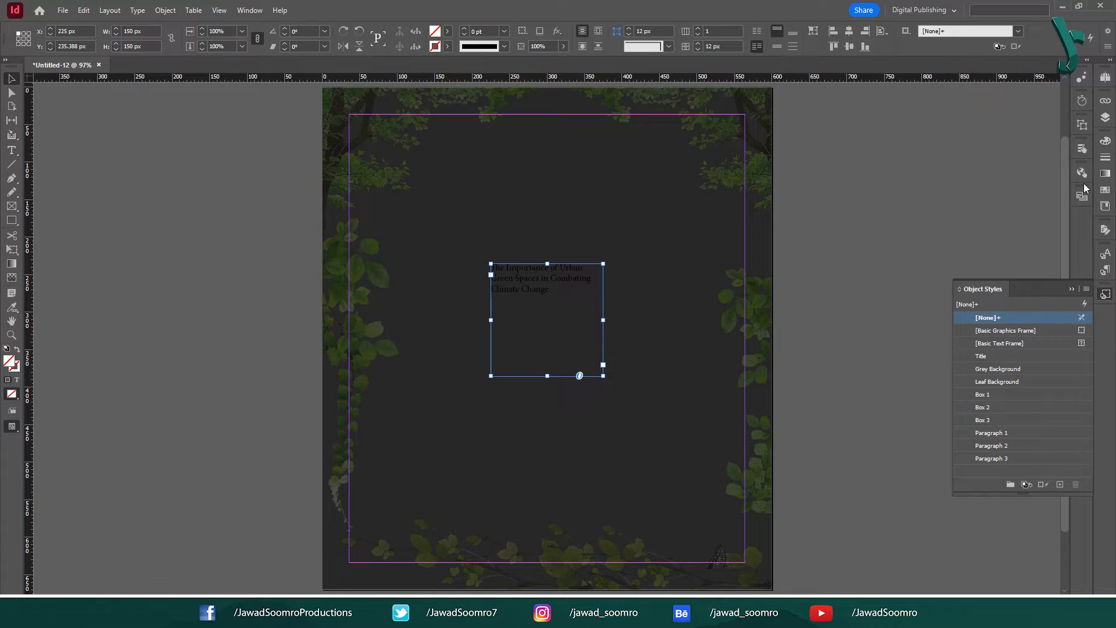
Apply the Title object style to the pasted article title's text frame.
{"action": "left_click", "coordinate": [1072, 288]}
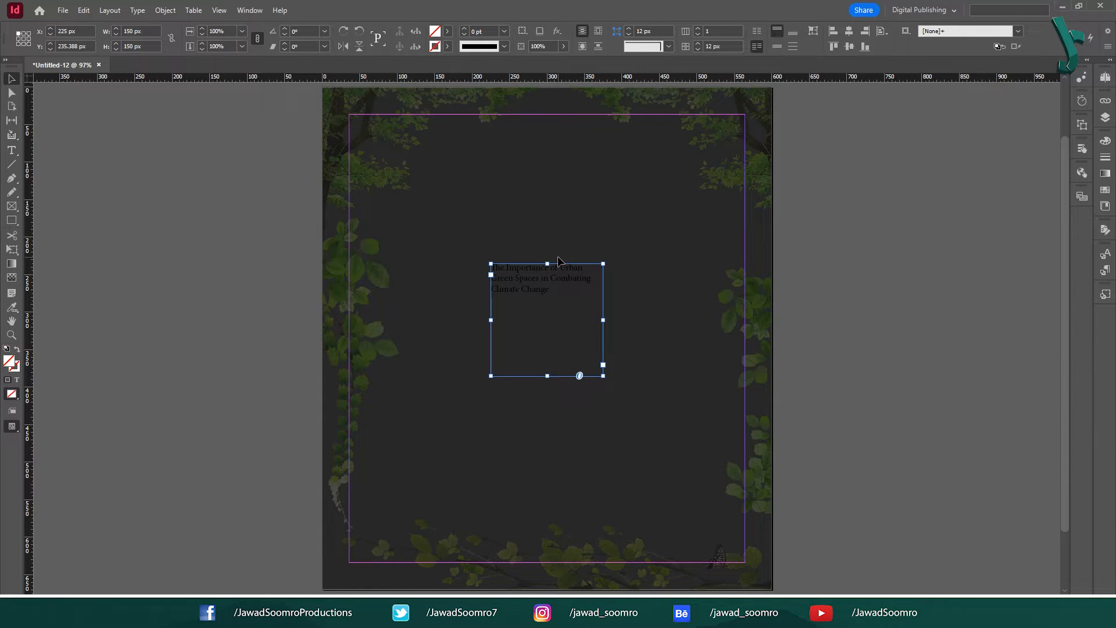
{"action": "left_click", "coordinate": [219, 132]}
{"action": "left_click", "coordinate": [252, 11]}
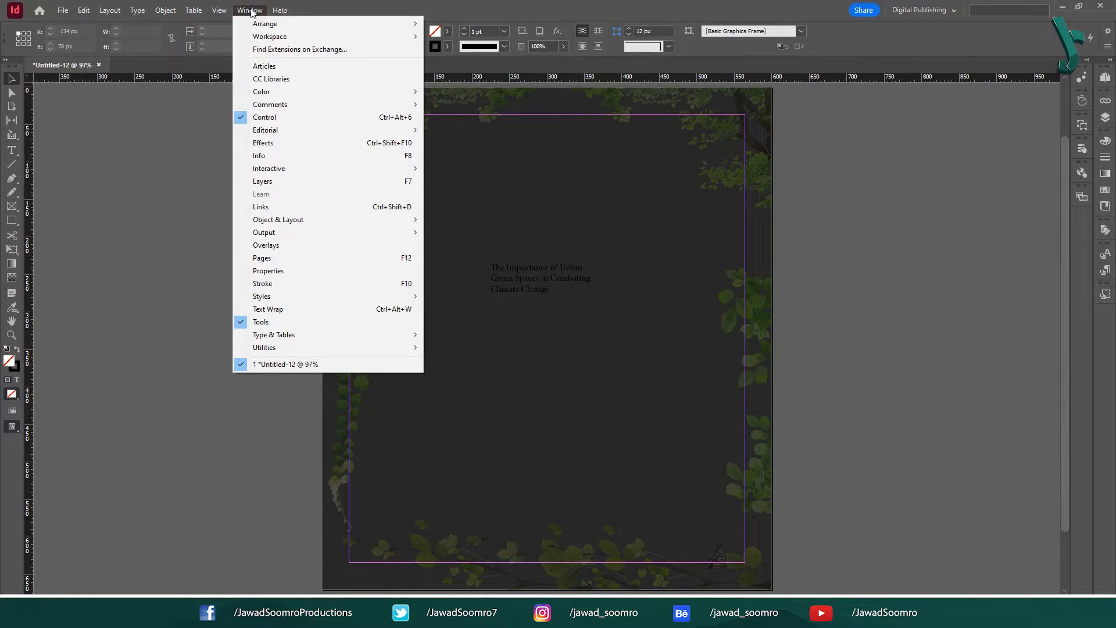
{"action": "mouse_move", "coordinate": [317, 295]}
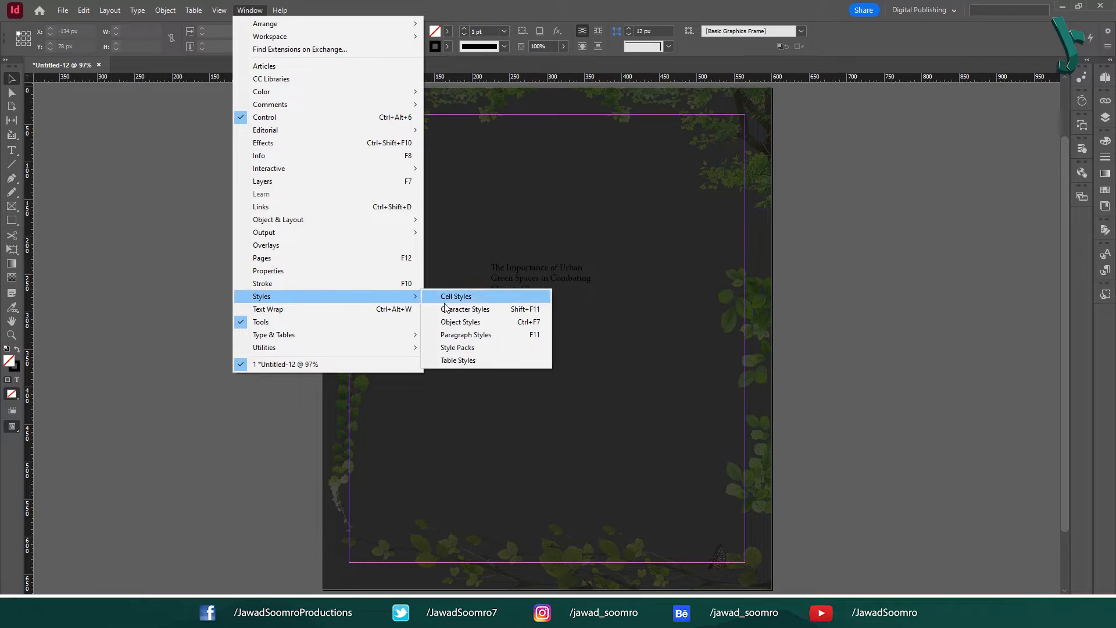
{"action": "left_click", "coordinate": [536, 326]}
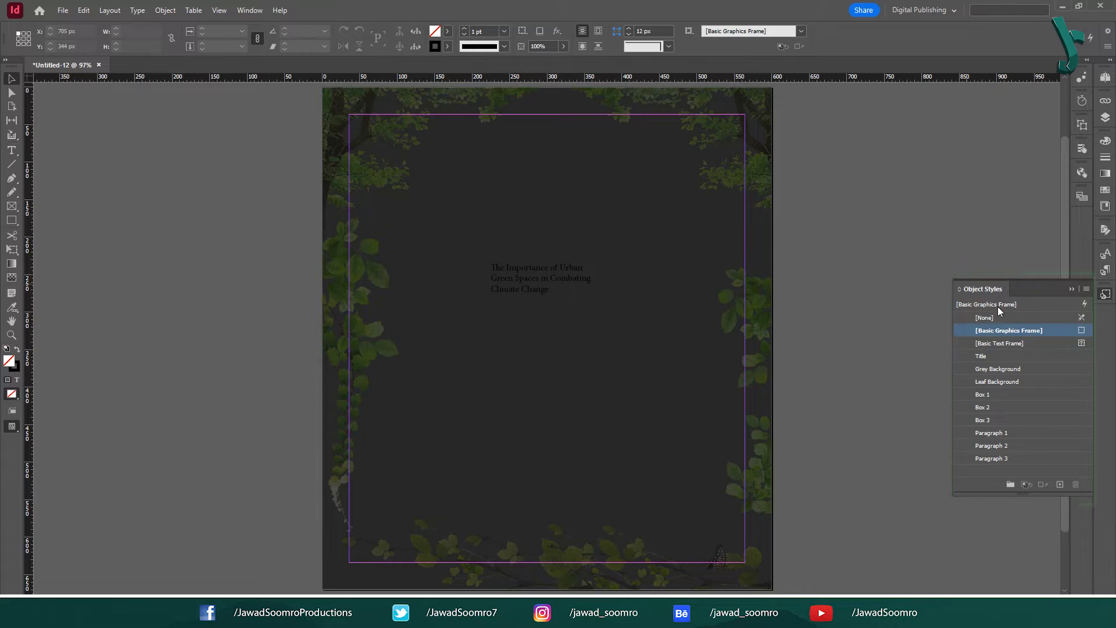
{"action": "key", "text": "ctrl+a"}
{"action": "left_click", "coordinate": [1005, 355]}
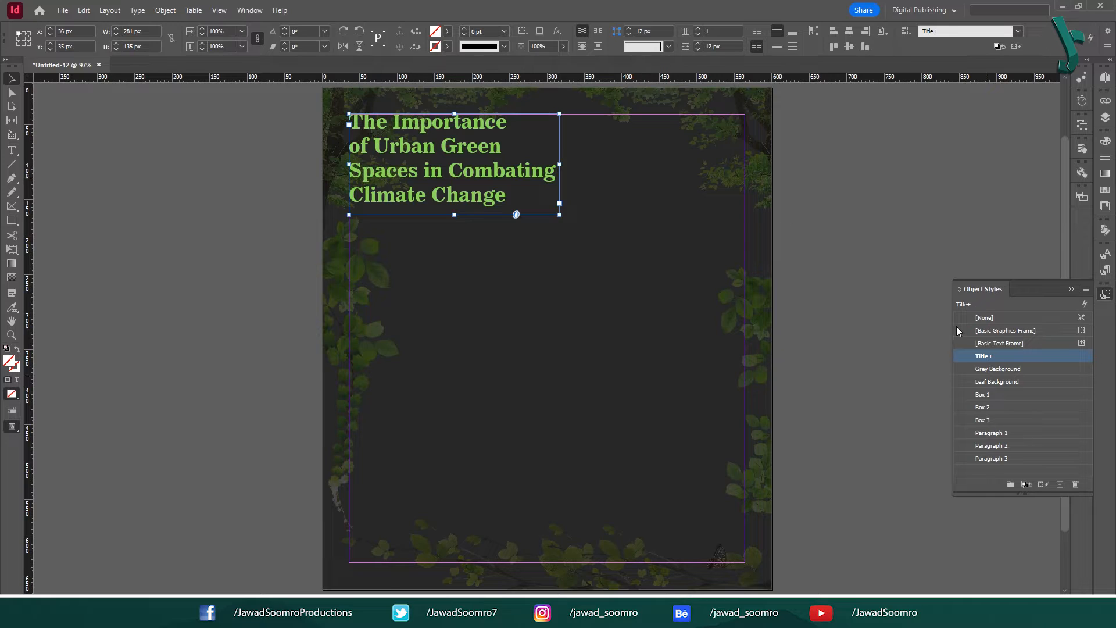
{"action": "left_click", "coordinate": [1070, 289]}
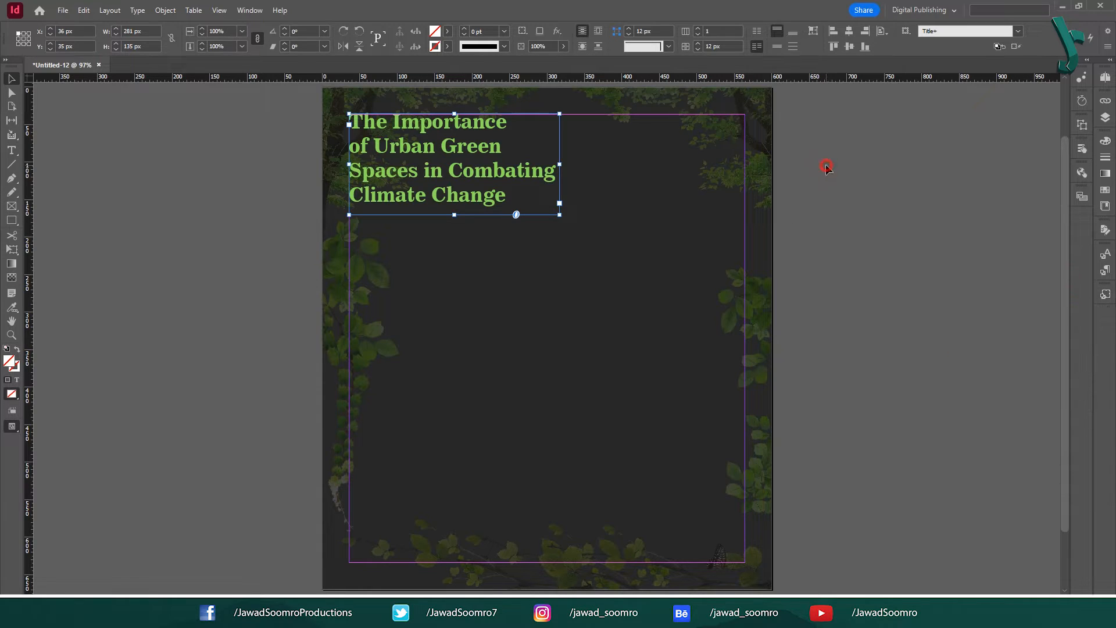
{"action": "left_click", "coordinate": [826, 167]}
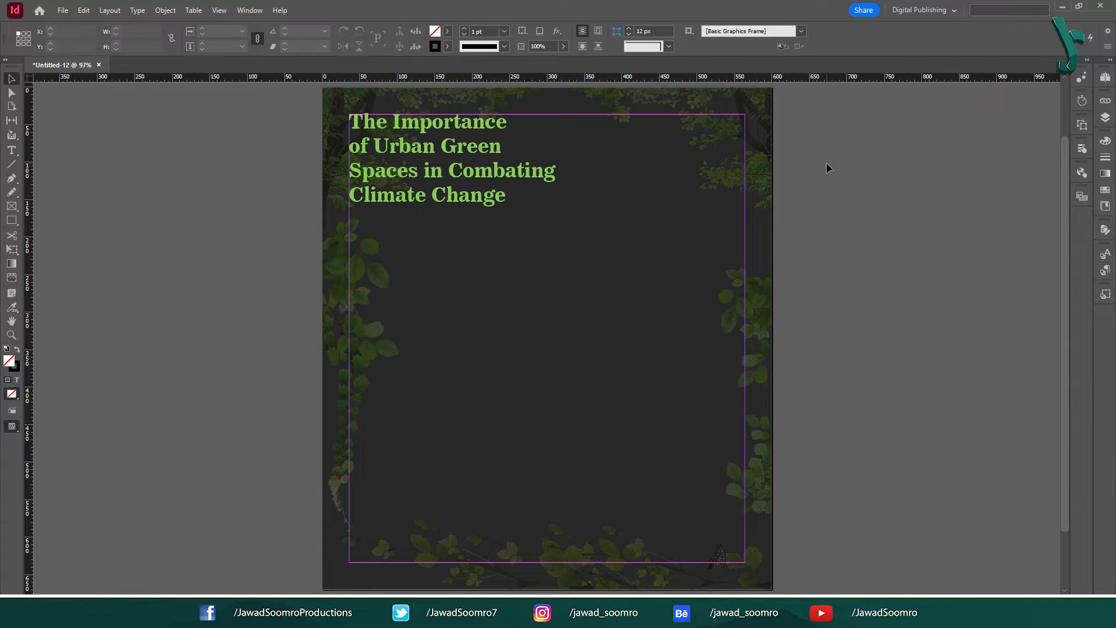
Draw three rectangles below the title: one about 204 px square, a larger one beside it, and one about 159 px square near the page bottom.
{"action": "right_click", "coordinate": [12, 222]}
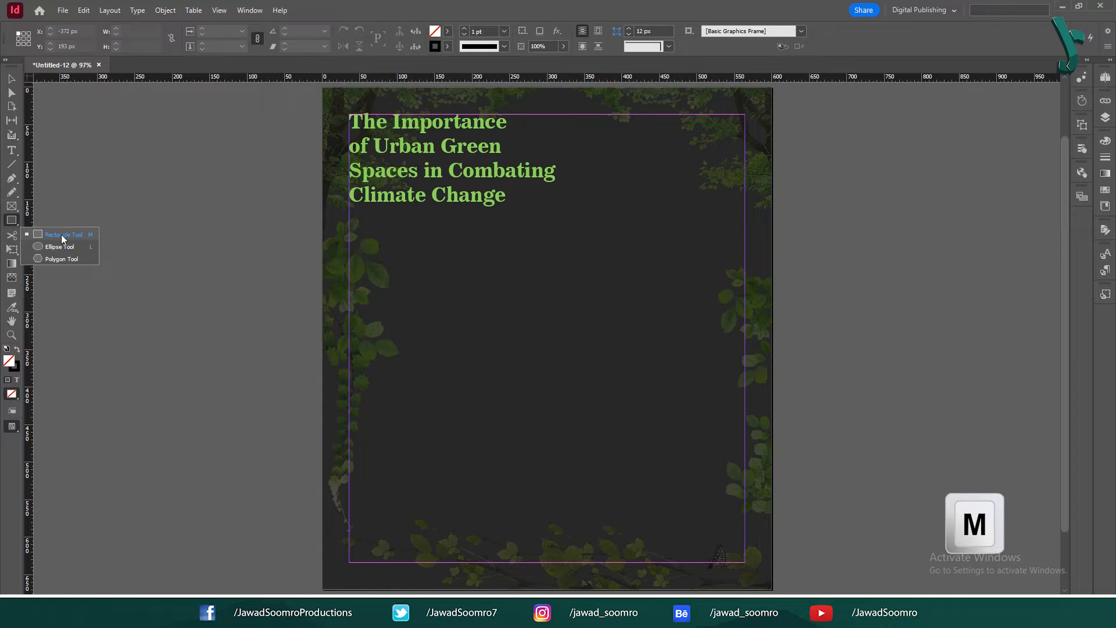
{"action": "left_click", "coordinate": [90, 235]}
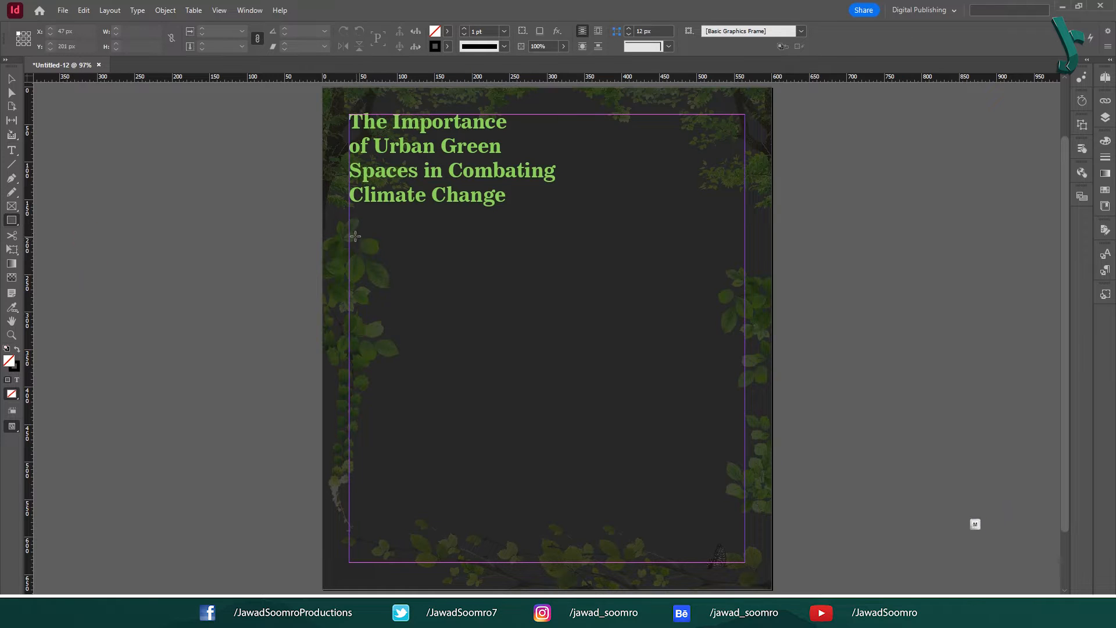
{"action": "left_click_drag", "start_coordinate": [349, 232], "coordinate": [501, 385]}
{"action": "left_click_drag", "start_coordinate": [551, 233], "coordinate": [738, 419]}
{"action": "left_click_drag", "start_coordinate": [374, 427], "coordinate": [493, 547]}
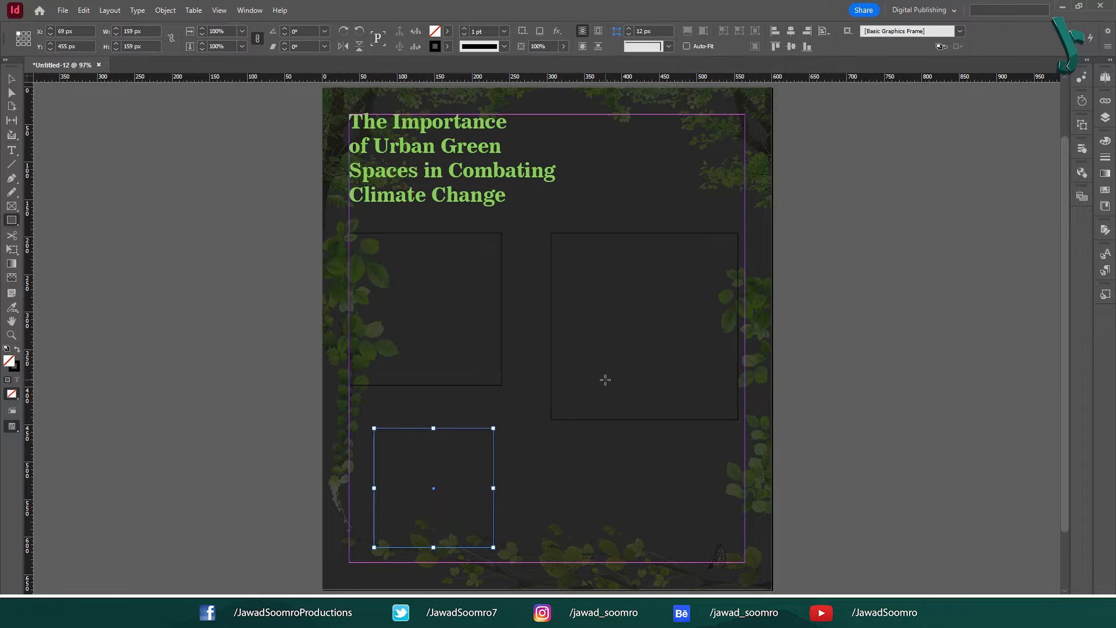
Apply the Box 1 object style to the upper-left rectangle, Box 2 to the upper-right one and Box 3 to the lower one.
{"action": "key", "text": "v"}
{"action": "left_click", "coordinate": [442, 325]}
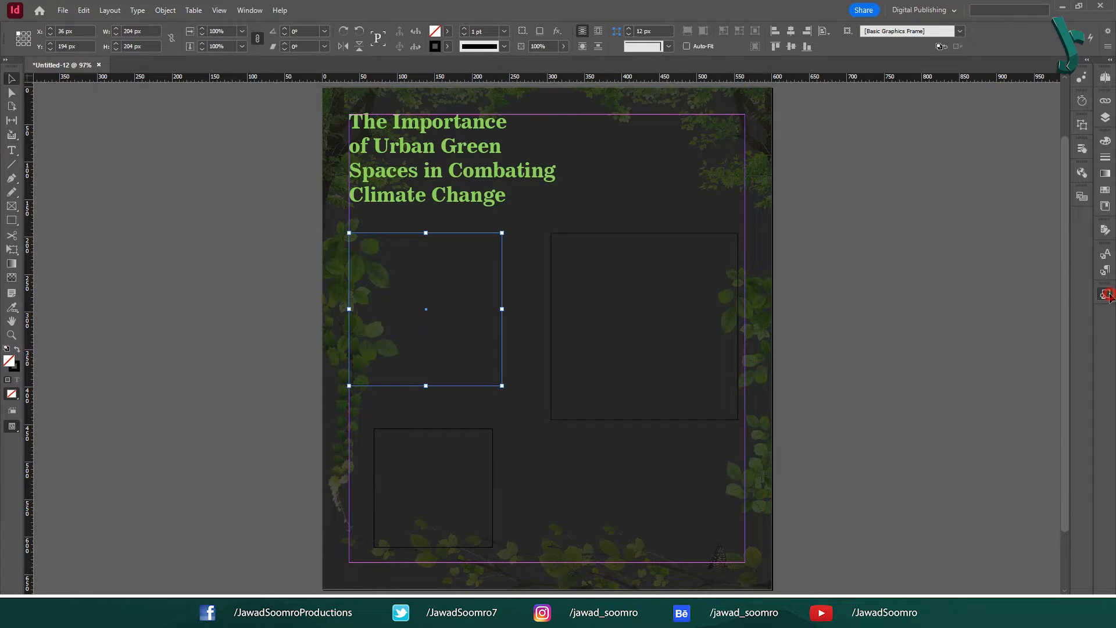
{"action": "left_click", "coordinate": [1105, 294]}
{"action": "left_click", "coordinate": [990, 396]}
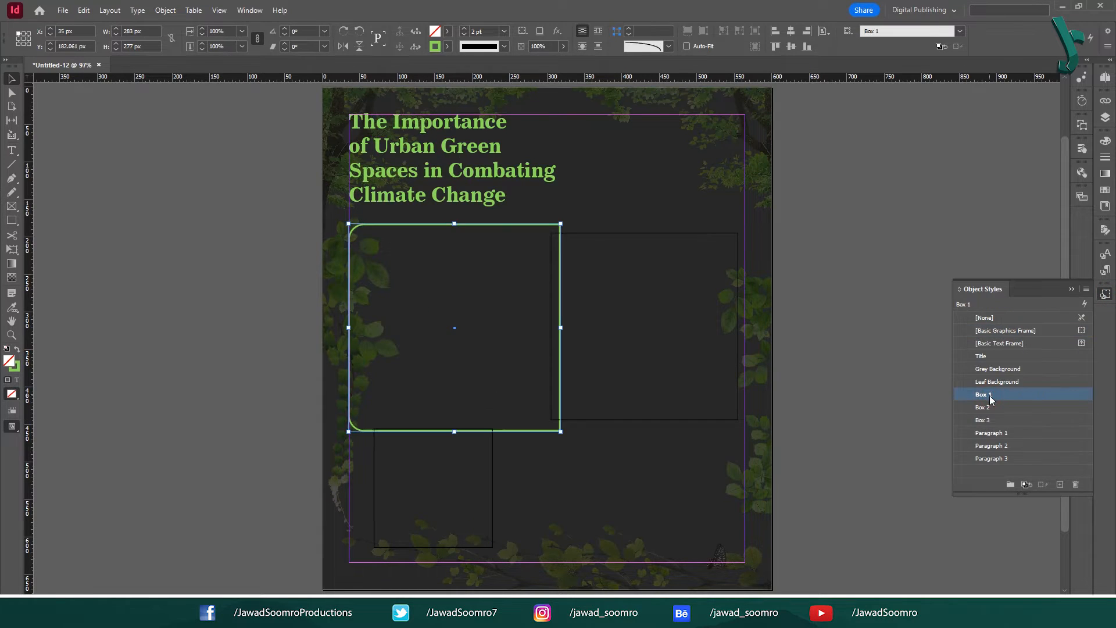
{"action": "left_click", "coordinate": [721, 350]}
{"action": "left_click", "coordinate": [1015, 410]}
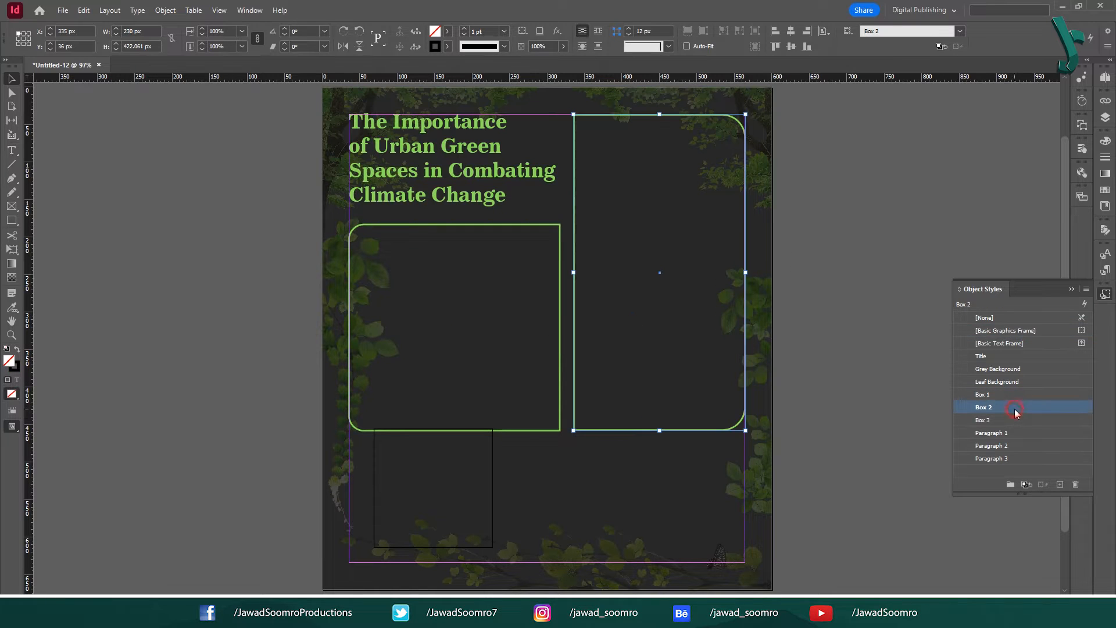
{"action": "left_click_drag", "start_coordinate": [303, 455], "coordinate": [491, 479]}
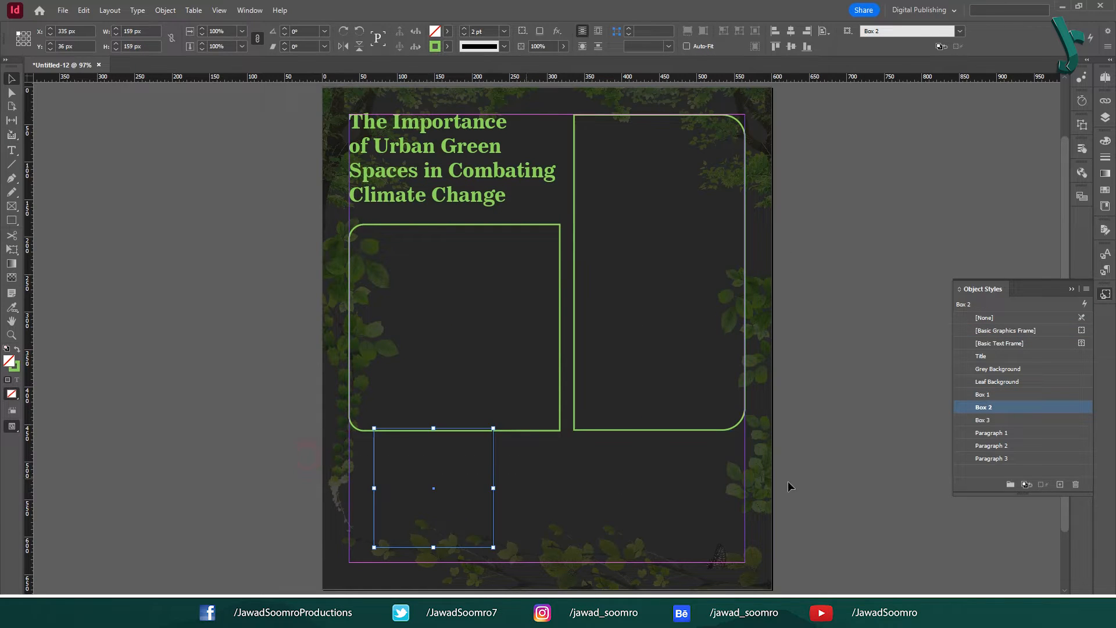
{"action": "left_click", "coordinate": [1024, 420]}
{"action": "left_click", "coordinate": [841, 407]}
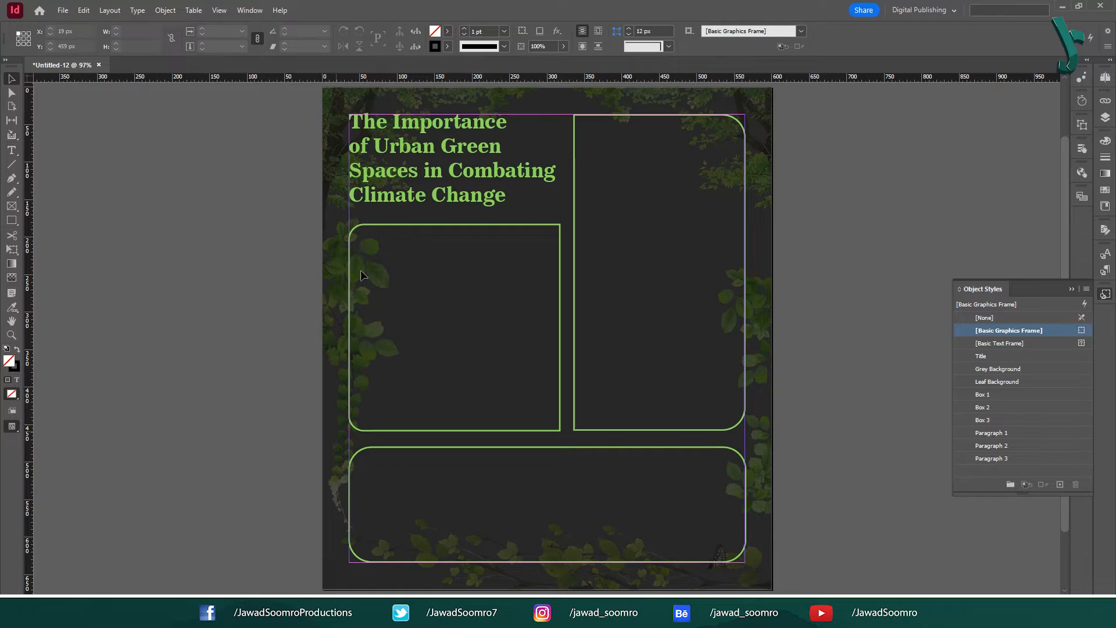
{"action": "left_click", "coordinate": [1072, 290]}
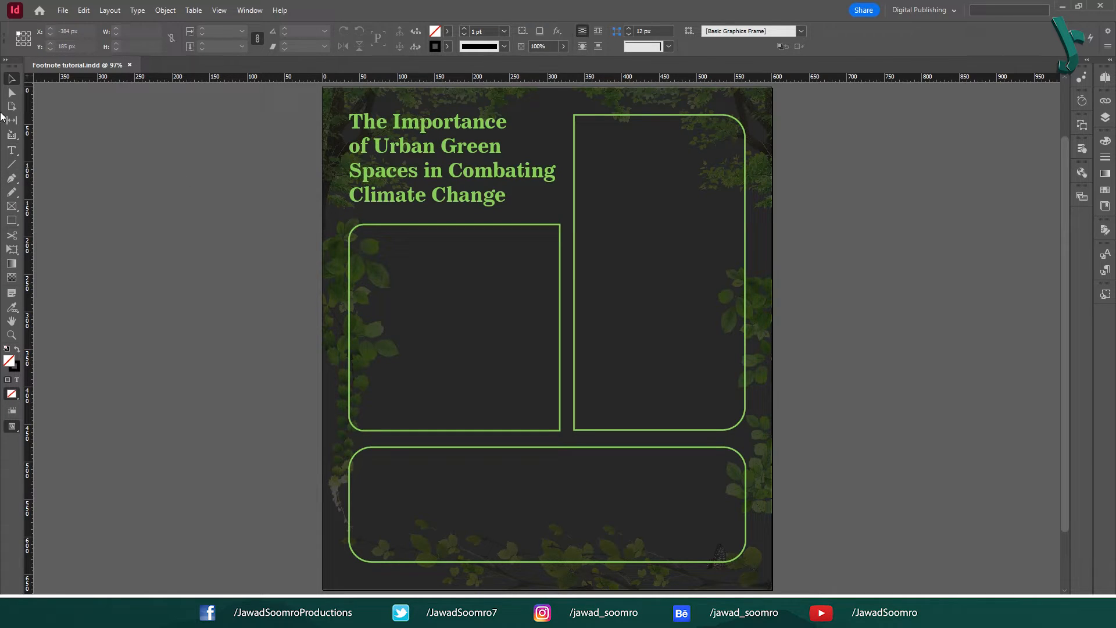
Draw a text frame with the Type tool just inside the green box below the title.
{"action": "key", "text": "t"}
{"action": "left_click", "coordinate": [11, 152]}
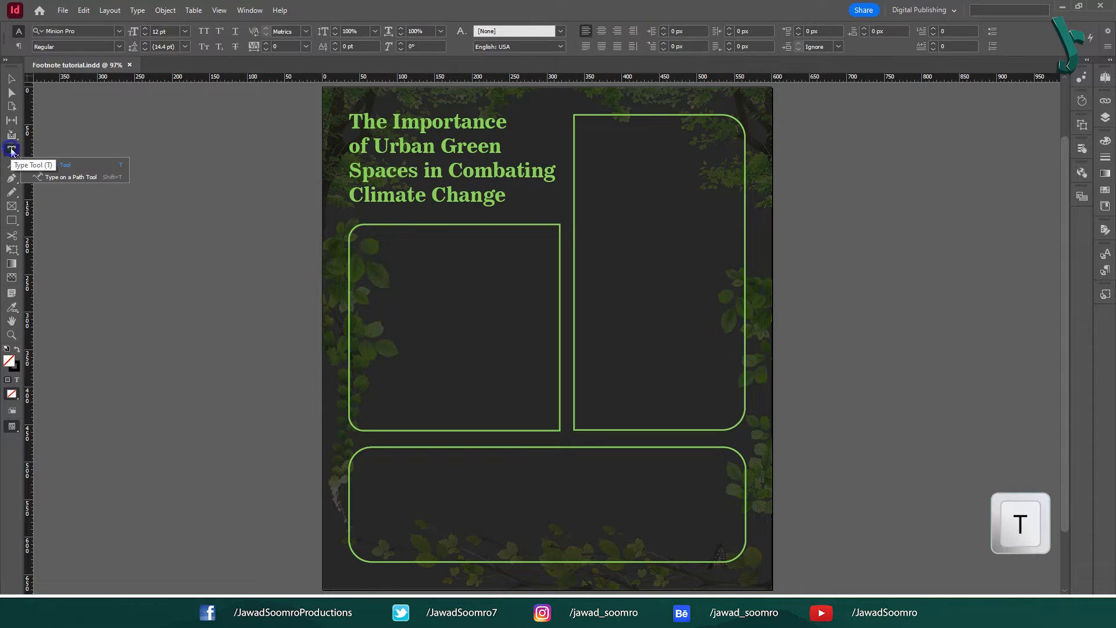
{"action": "left_click", "coordinate": [120, 169]}
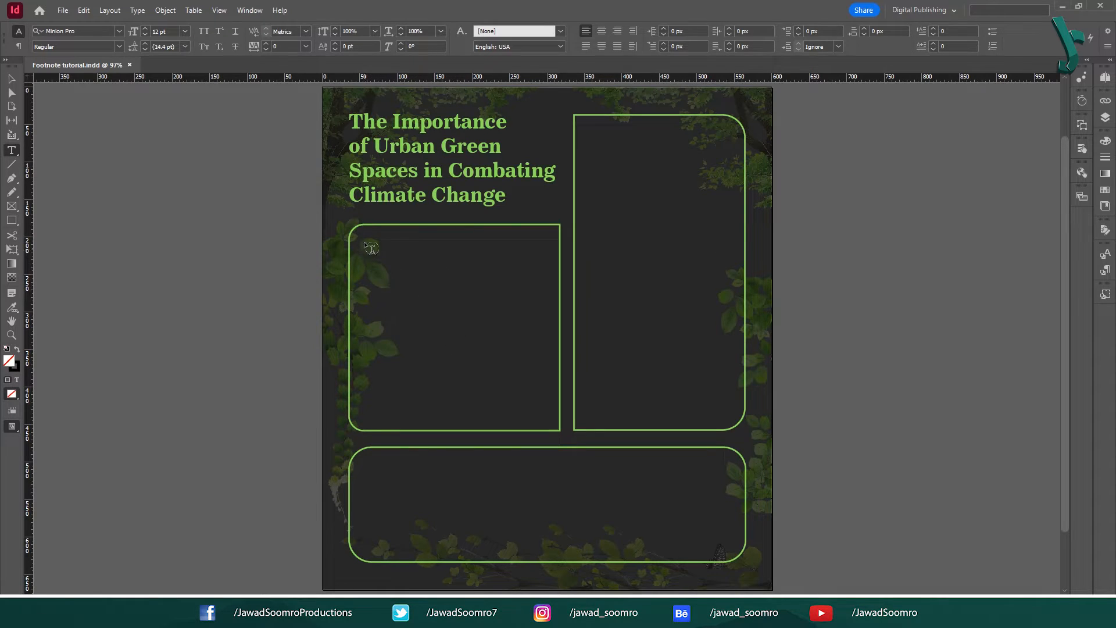
{"action": "left_click_drag", "start_coordinate": [363, 237], "coordinate": [540, 406]}
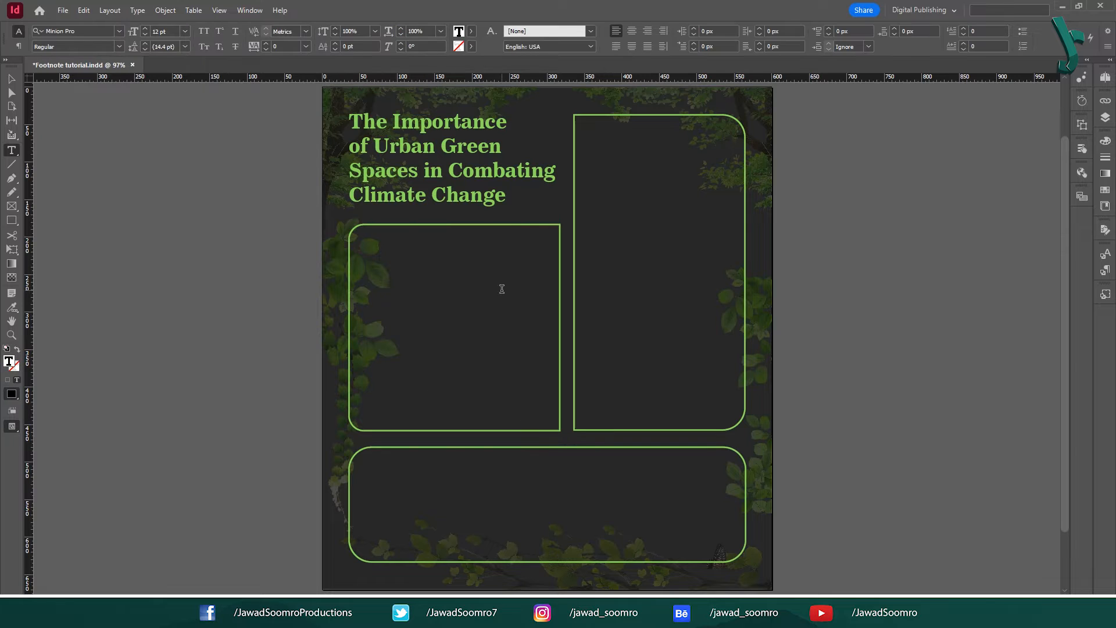
Copy the article's body paragraphs from Word, paste them into the new text frame and give it the Paragraph 1 object style.
{"action": "left_click_drag", "start_coordinate": [658, 312], "coordinate": [321, 205]}
{"action": "right_click", "coordinate": [417, 221]}
{"action": "left_click", "coordinate": [443, 240]}
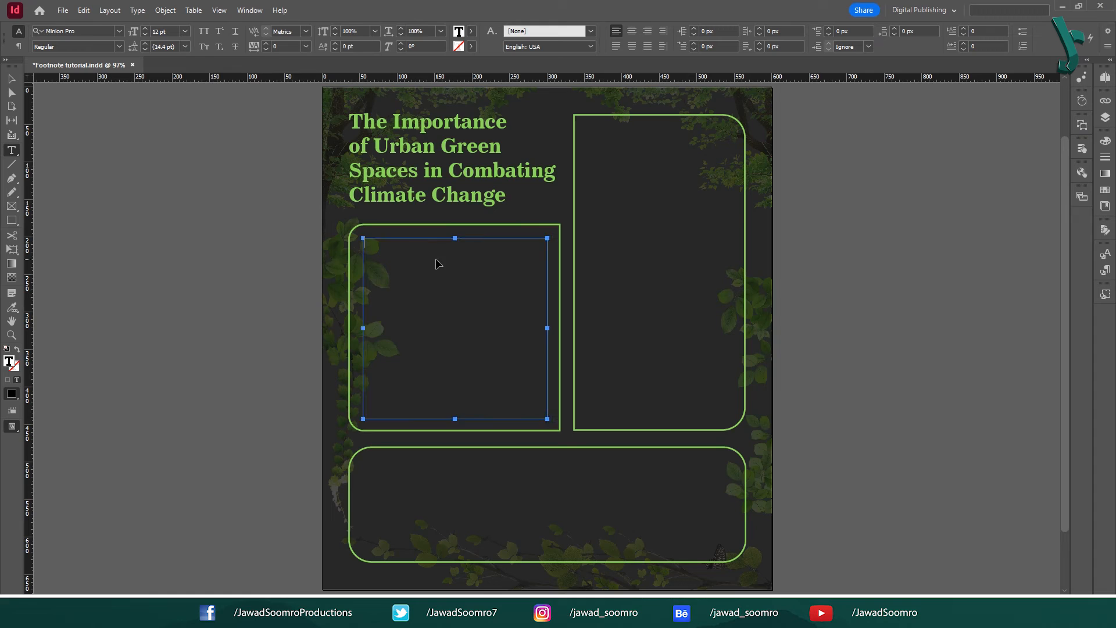
{"action": "key", "text": "ctrl+v"}
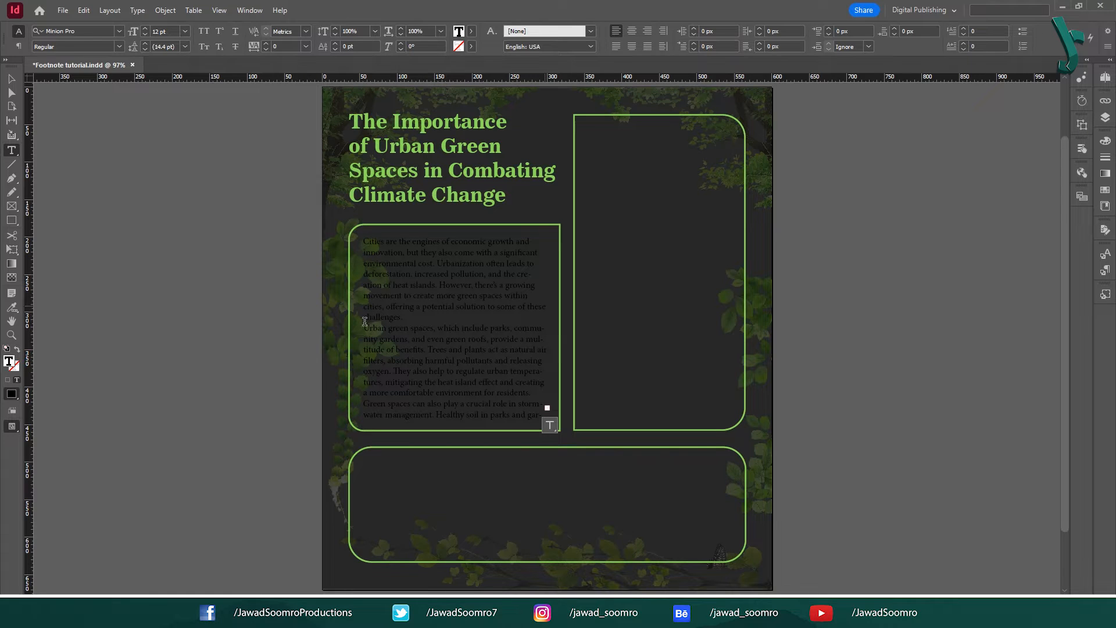
{"action": "left_click", "coordinate": [1015, 434]}
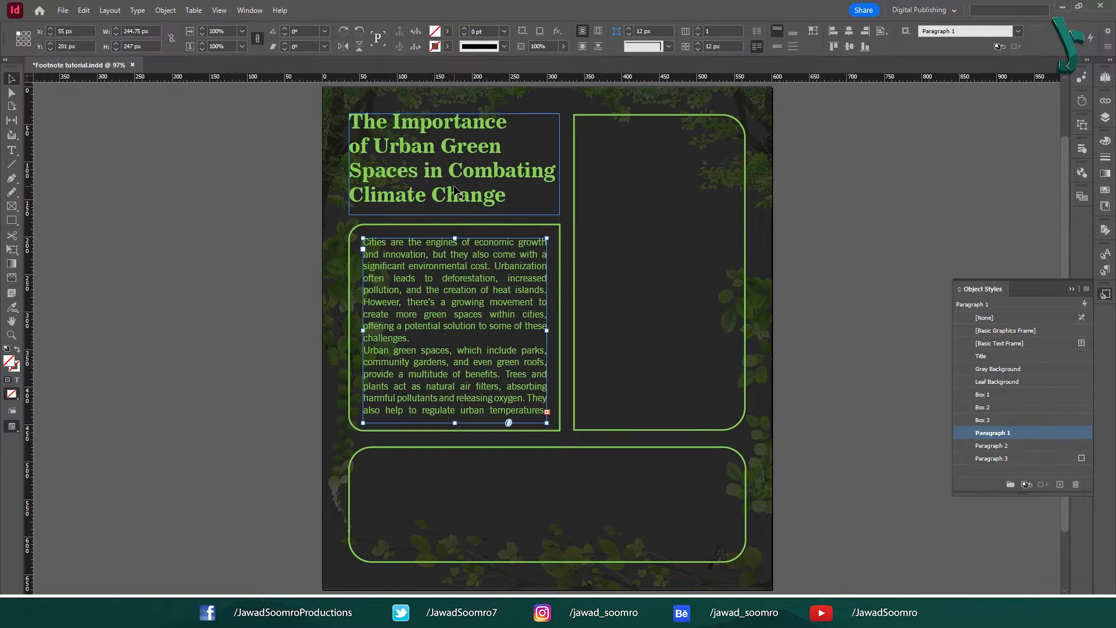
Flow the overset article text into a new linked frame and apply the Paragraph 2 object style to it.
{"action": "left_click", "coordinate": [547, 413]}
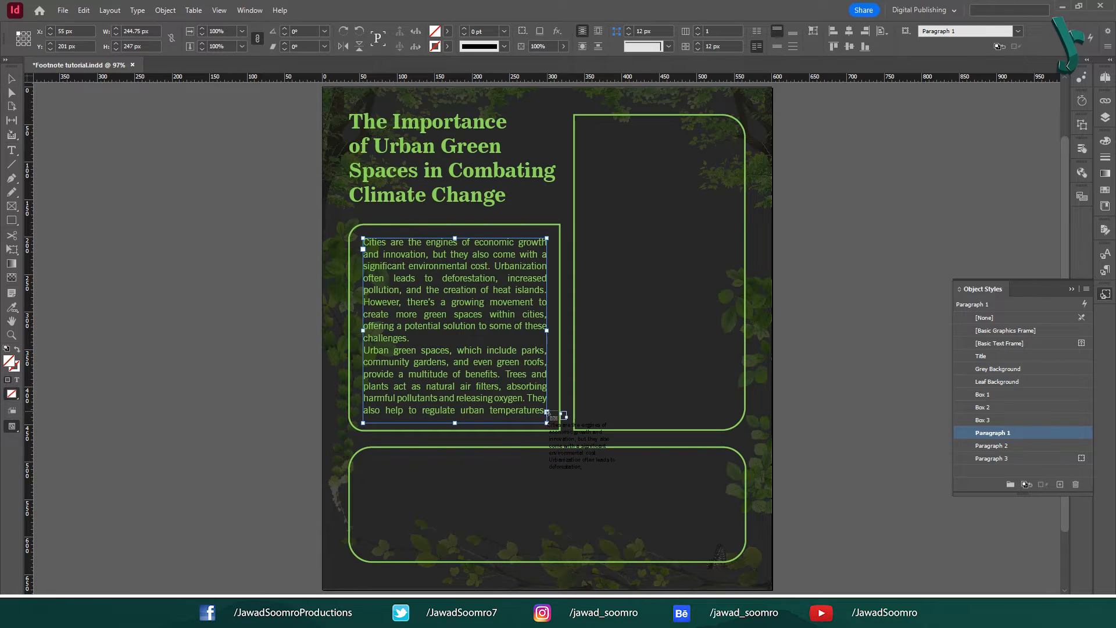
{"action": "left_click", "coordinate": [797, 133]}
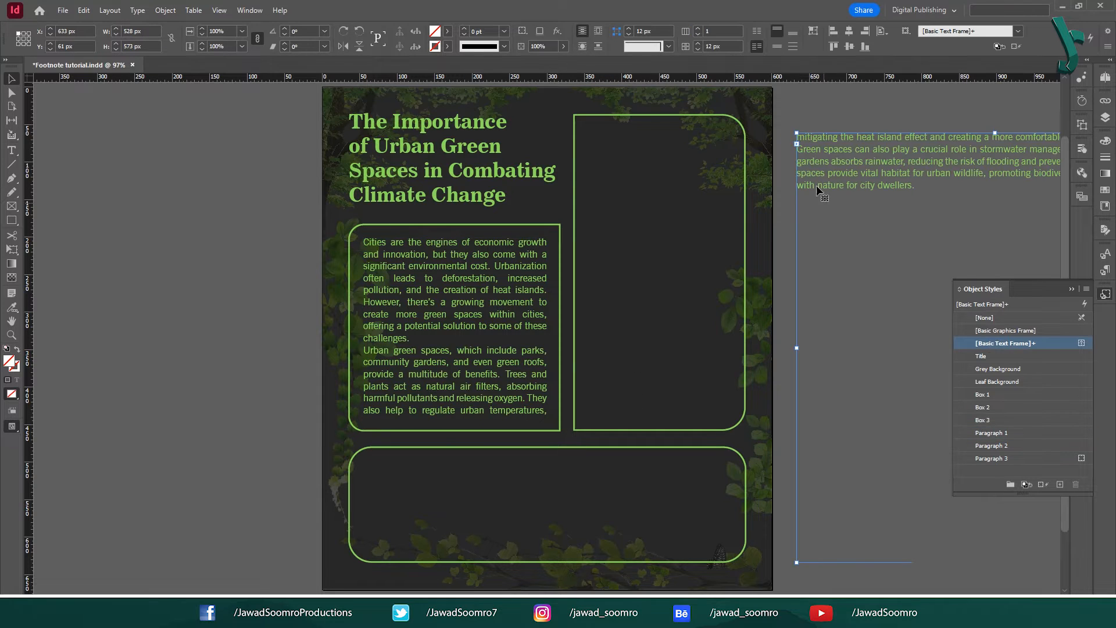
{"action": "left_click_drag", "start_coordinate": [817, 190], "coordinate": [594, 198]}
{"action": "left_click", "coordinate": [1018, 446]}
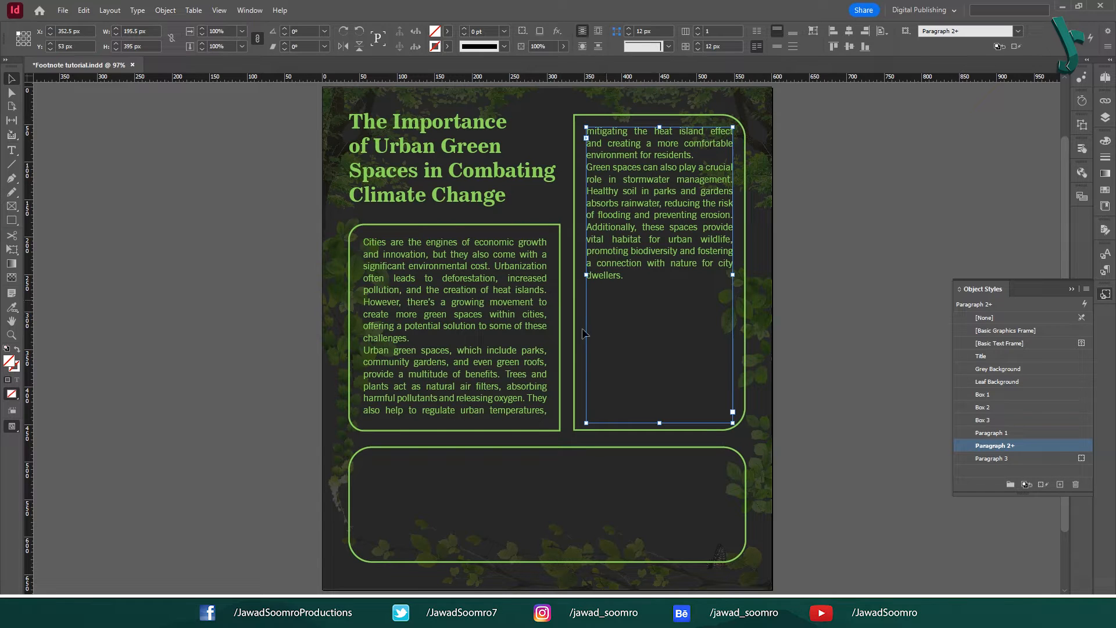
Insert blank lines after "challenges." so the "Urban green spaces" paragraph starts at the top of the second frame.
{"action": "double_click", "coordinate": [429, 341]}
{"action": "key", "text": "Return"}
{"action": "key", "text": "Return"}
{"action": "key", "text": "Return"}
{"action": "key", "text": "Return"}
{"action": "key", "text": "Return"}
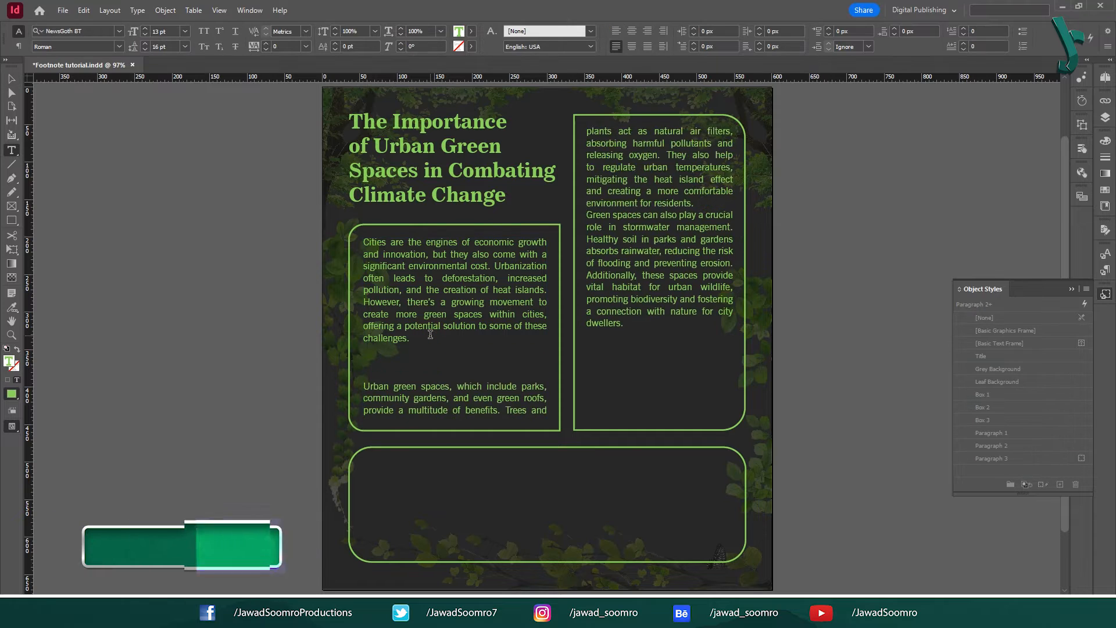
{"action": "key", "text": "Return"}
{"action": "key", "text": "Return"}
{"action": "key", "text": "BackSpace"}
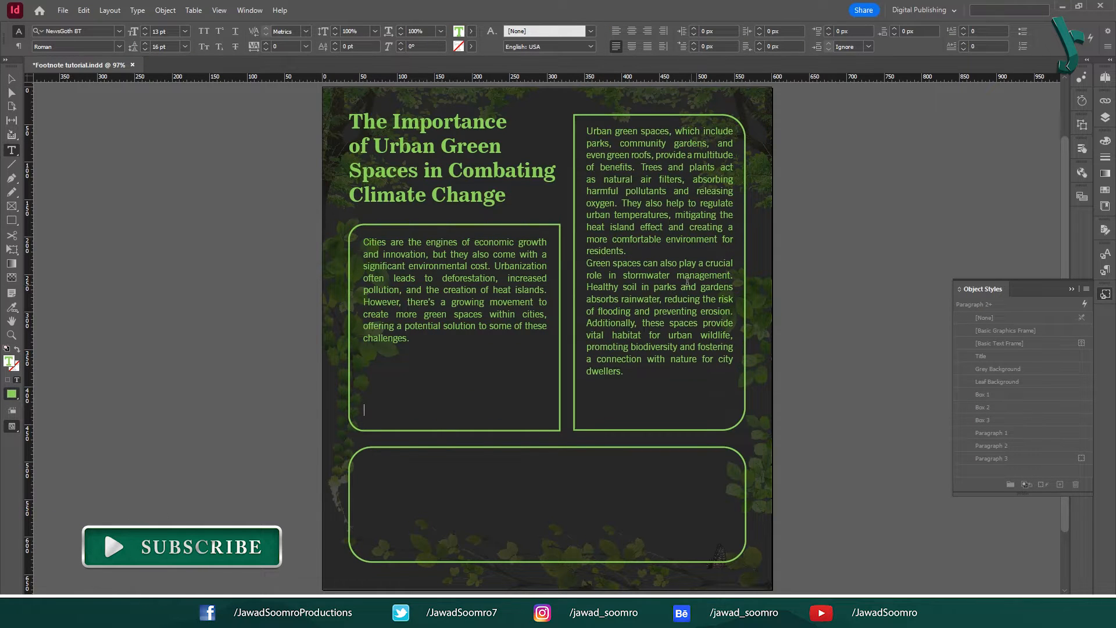
Insert blank lines after "residents." until the whole "Green spaces can also play" paragraph is pushed out of the second frame.
{"action": "left_click", "coordinate": [655, 256]}
{"action": "key", "text": "Return"}
{"action": "key", "text": "Return"}
{"action": "key", "text": "Return"}
{"action": "key", "text": "Return"}
{"action": "key", "text": "Return"}
{"action": "key", "text": "Return"}
{"action": "key", "text": "Return"}
{"action": "key", "text": "Return"}
{"action": "key", "text": "Return"}
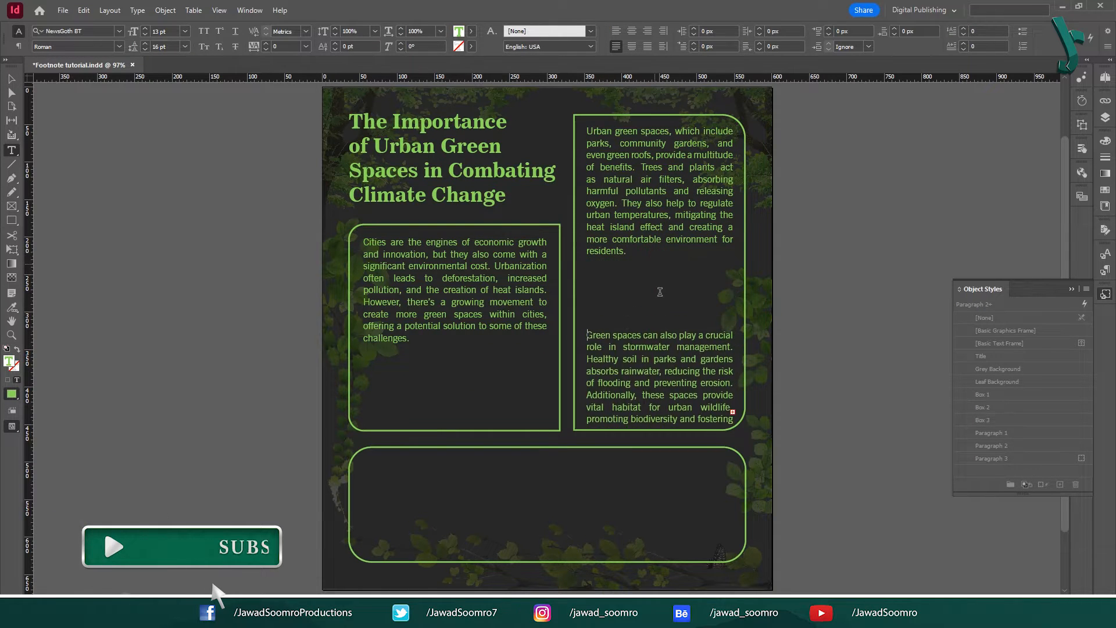
{"action": "key", "text": "Return"}
{"action": "key", "text": "Return"}
{"action": "key", "text": "Return"}
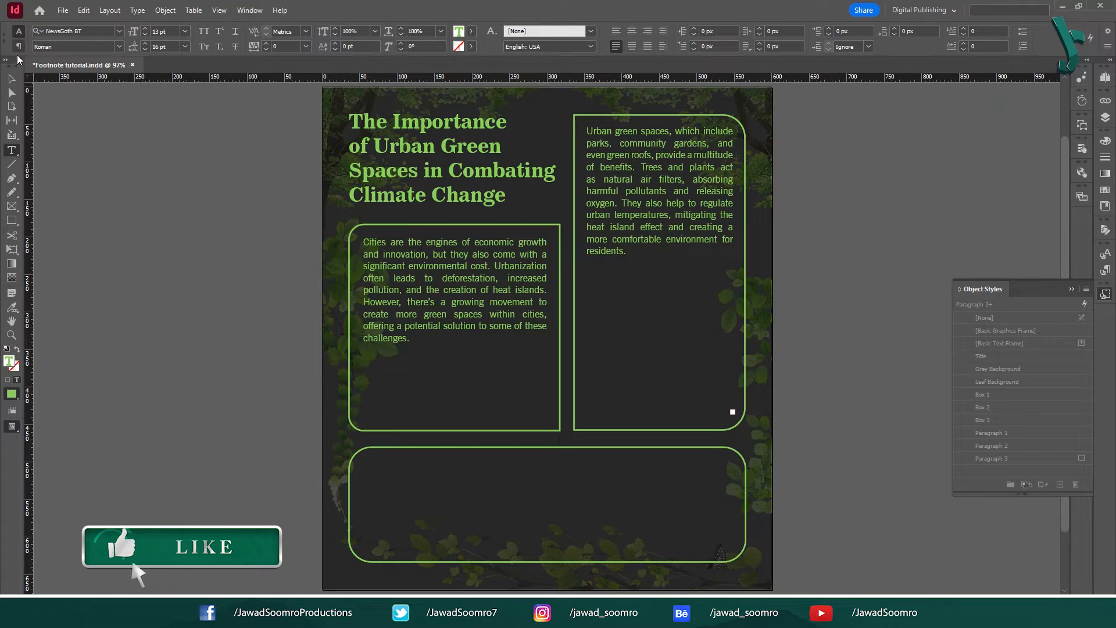
Flow the remaining paragraph into a third linked frame, apply the Paragraph 3 object style to it and save the document.
{"action": "left_click", "coordinate": [11, 78]}
{"action": "left_click", "coordinate": [733, 412]}
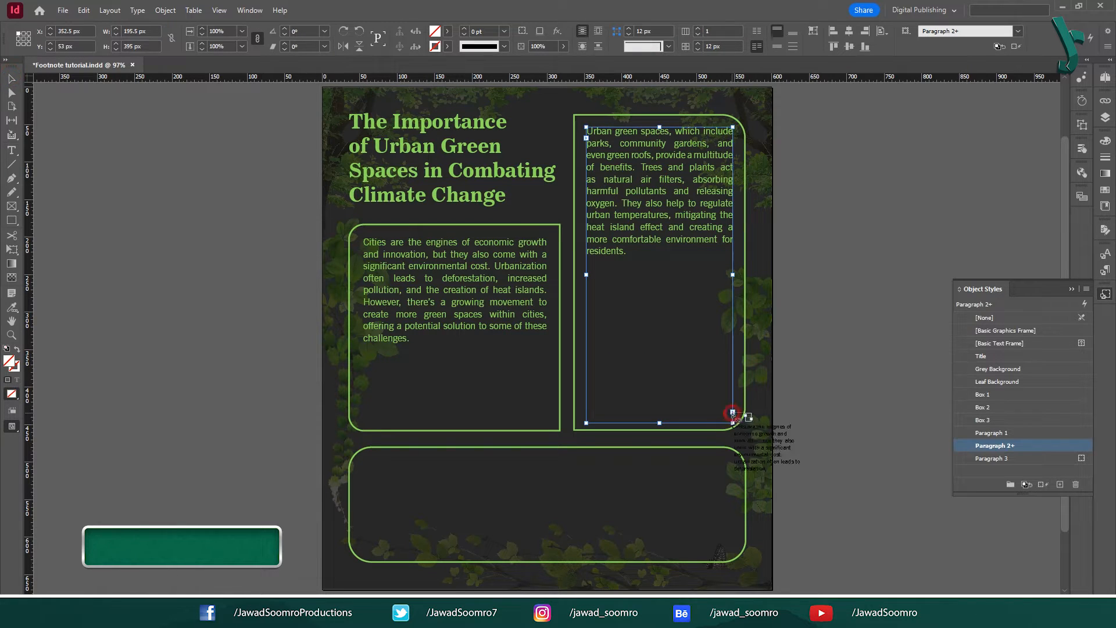
{"action": "left_click_drag", "start_coordinate": [168, 415], "coordinate": [563, 562]}
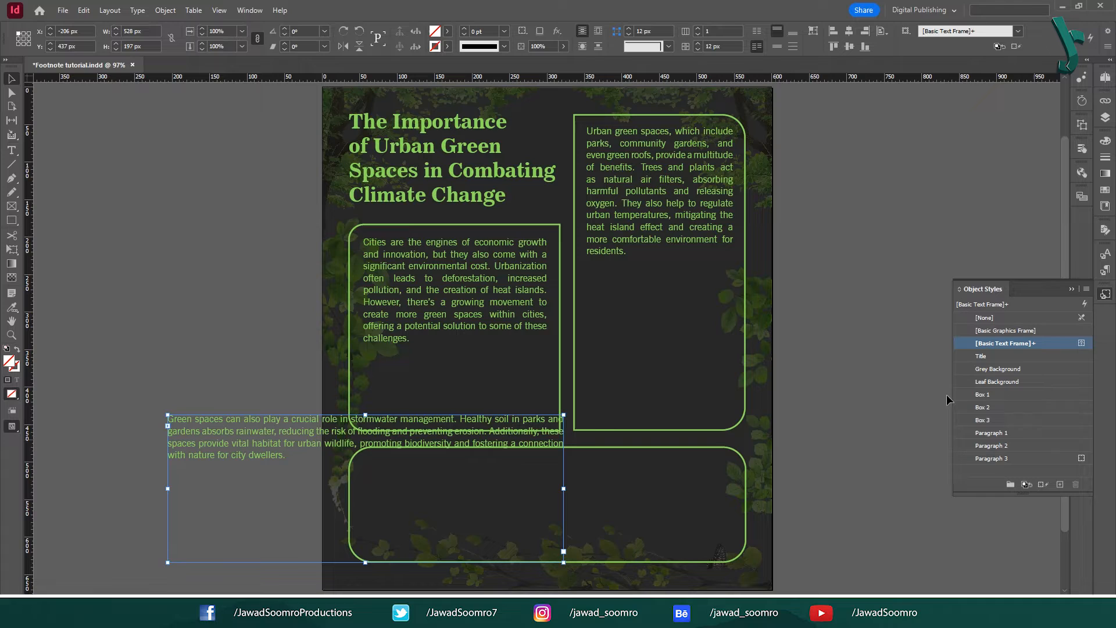
{"action": "left_click", "coordinate": [1016, 459]}
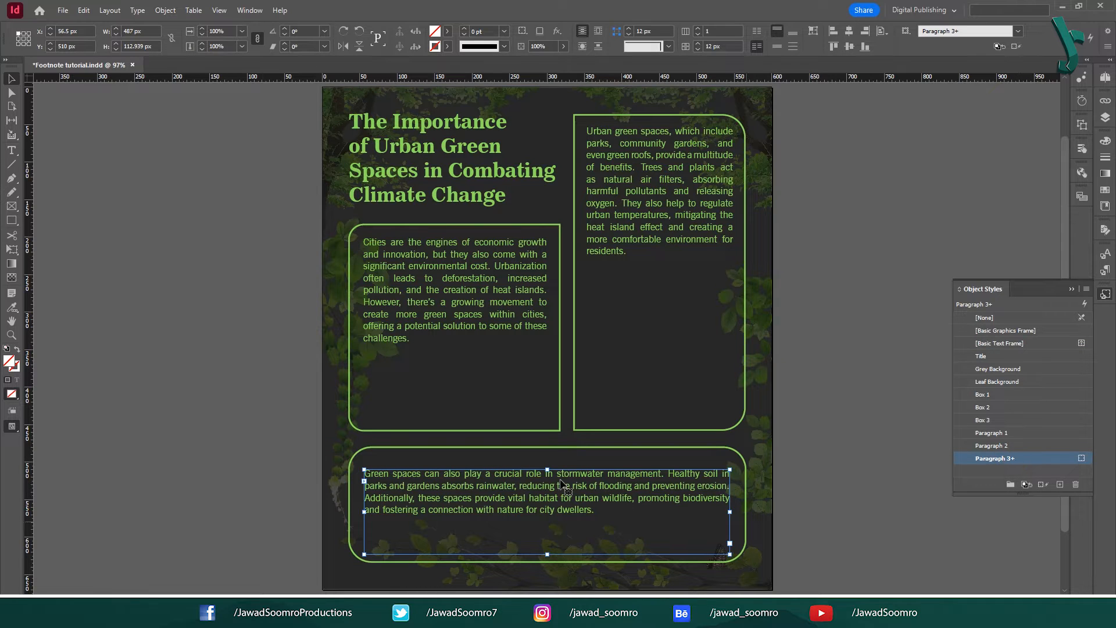
{"action": "left_click", "coordinate": [870, 445]}
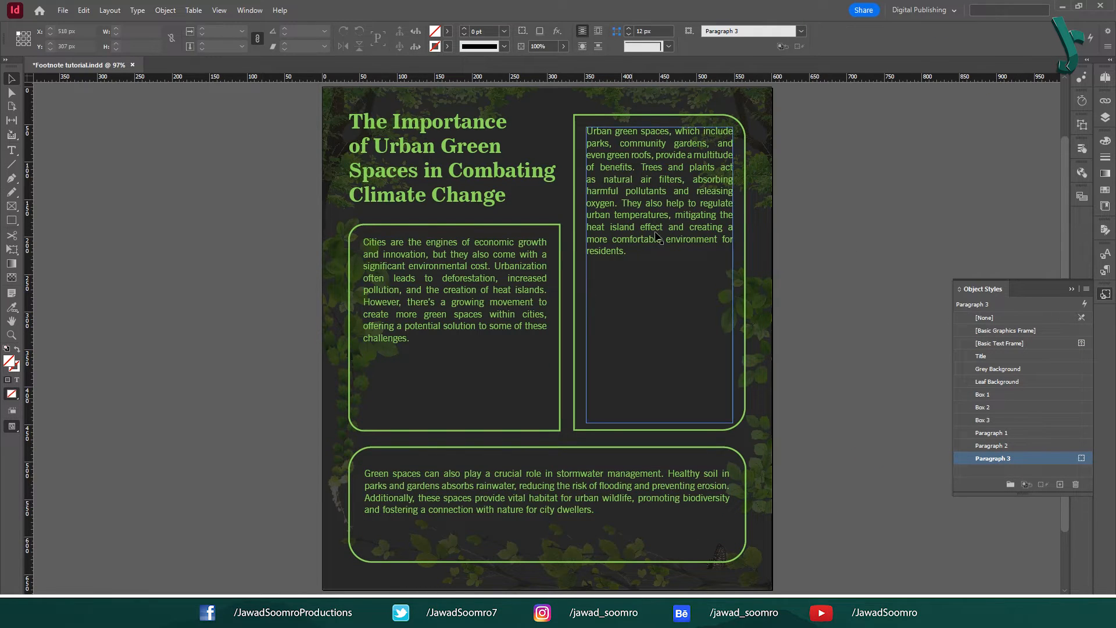
{"action": "key", "text": "ctrl+s"}
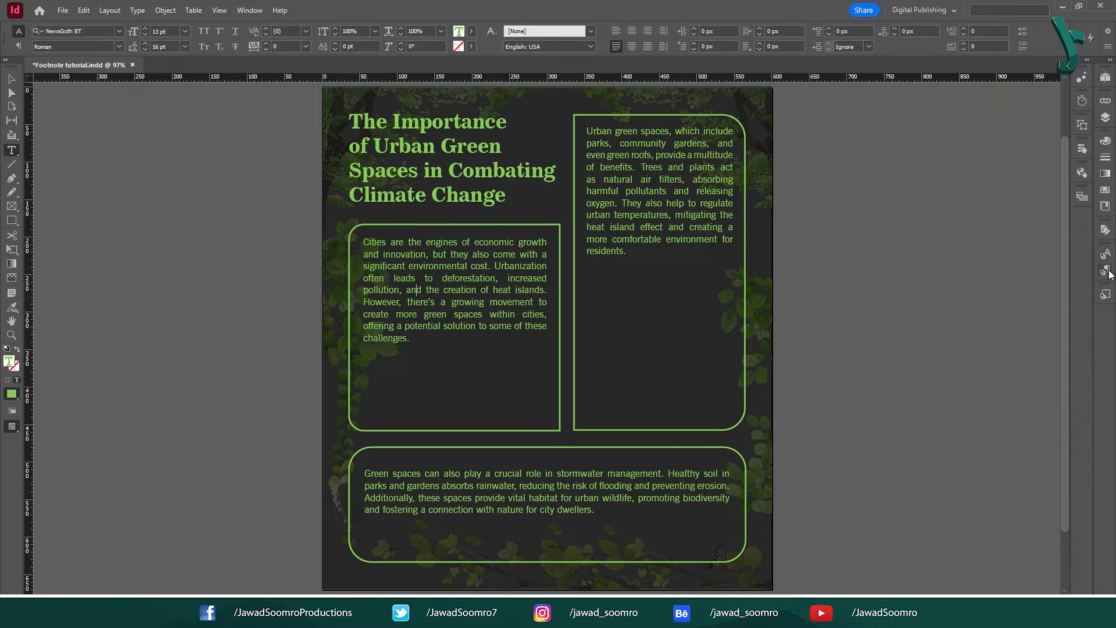
Apply the Body Text 1 paragraph style to the first two article paragraphs and Body Text 2 to the paragraph in the bottom box.
{"action": "left_click_drag", "start_coordinate": [431, 338], "coordinate": [362, 238]}
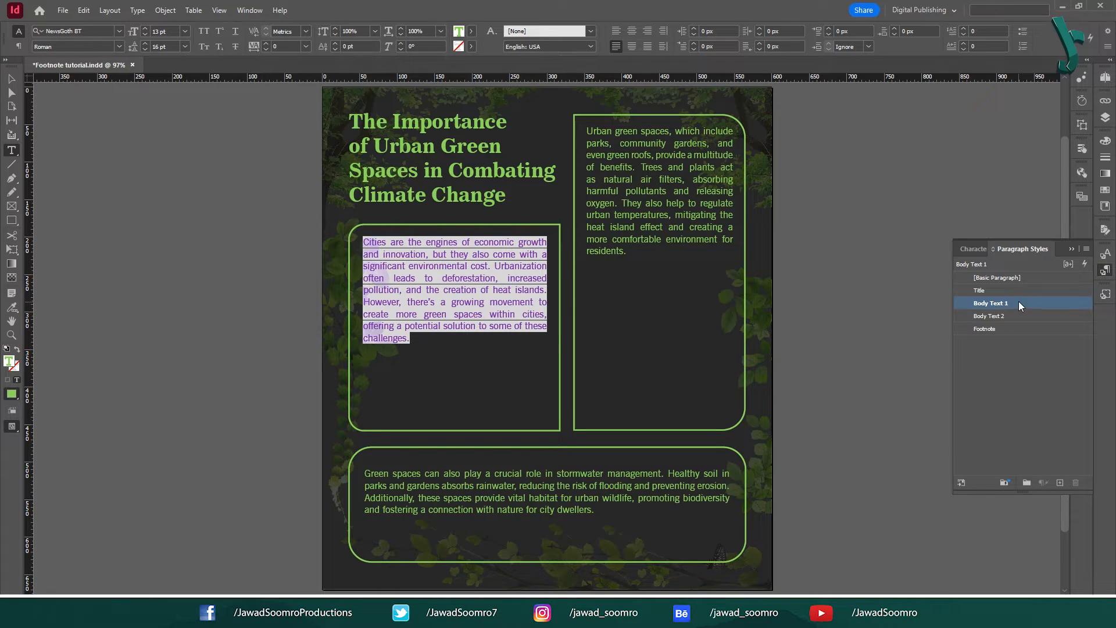
{"action": "left_click", "coordinate": [488, 288]}
{"action": "key", "text": "ctrl+a"}
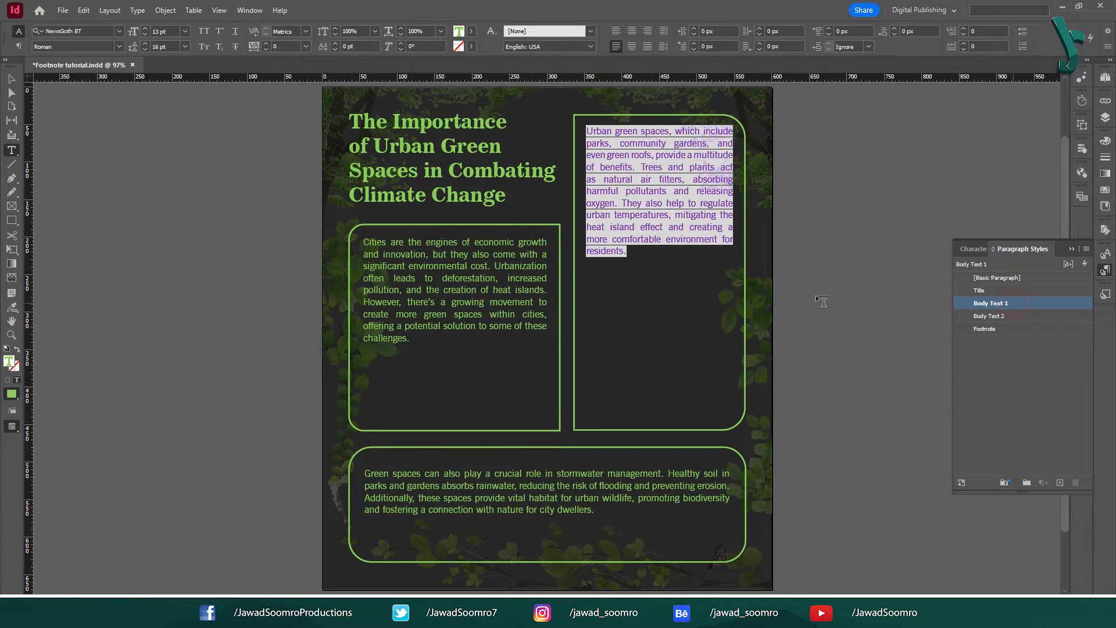
{"action": "left_click", "coordinate": [605, 520]}
{"action": "key", "text": "ctrl+a"}
{"action": "left_click", "coordinate": [988, 315]}
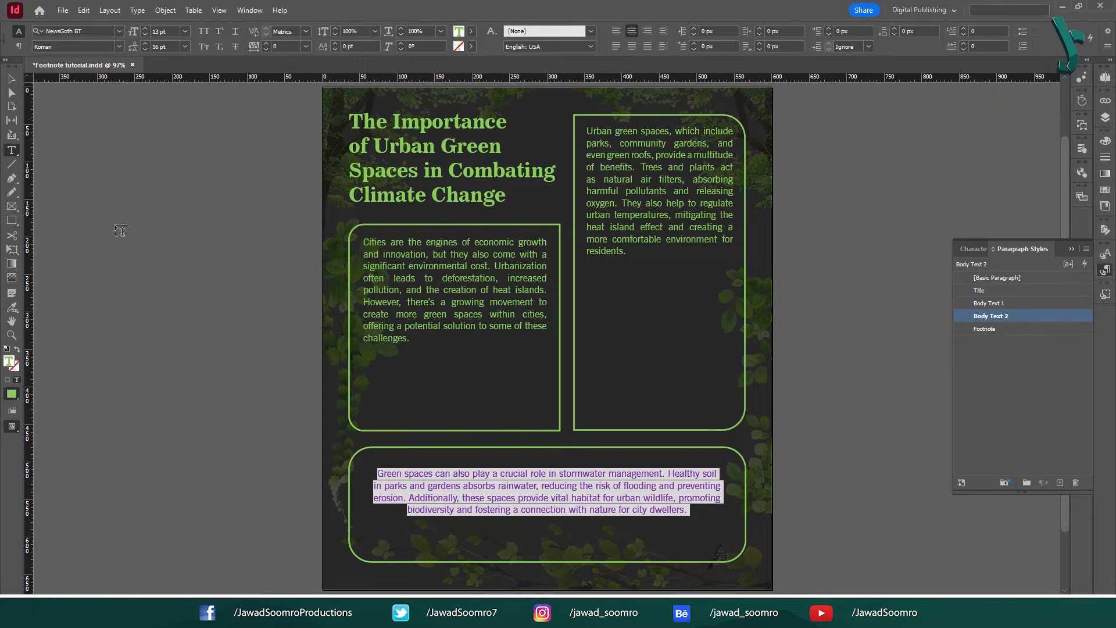
{"action": "key", "text": "Escape"}
Review the object styles of the three article text frames and the character formatting of their paragraphs.
{"action": "left_click", "coordinate": [384, 318]}
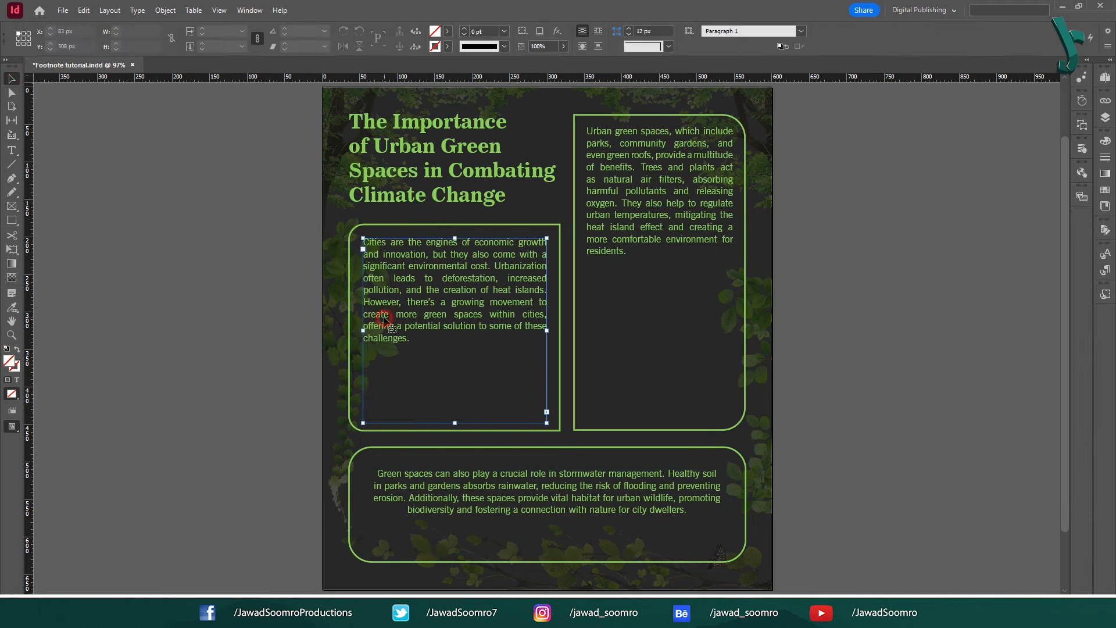
{"action": "left_click", "coordinate": [674, 228]}
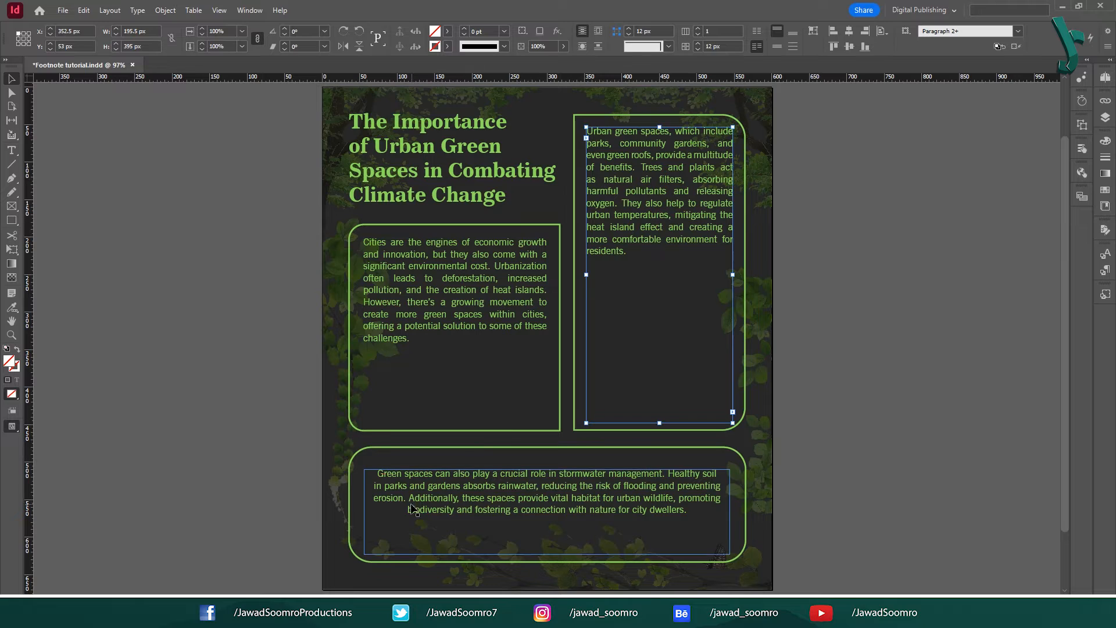
{"action": "left_click", "coordinate": [387, 487]}
{"action": "double_click", "coordinate": [424, 498]}
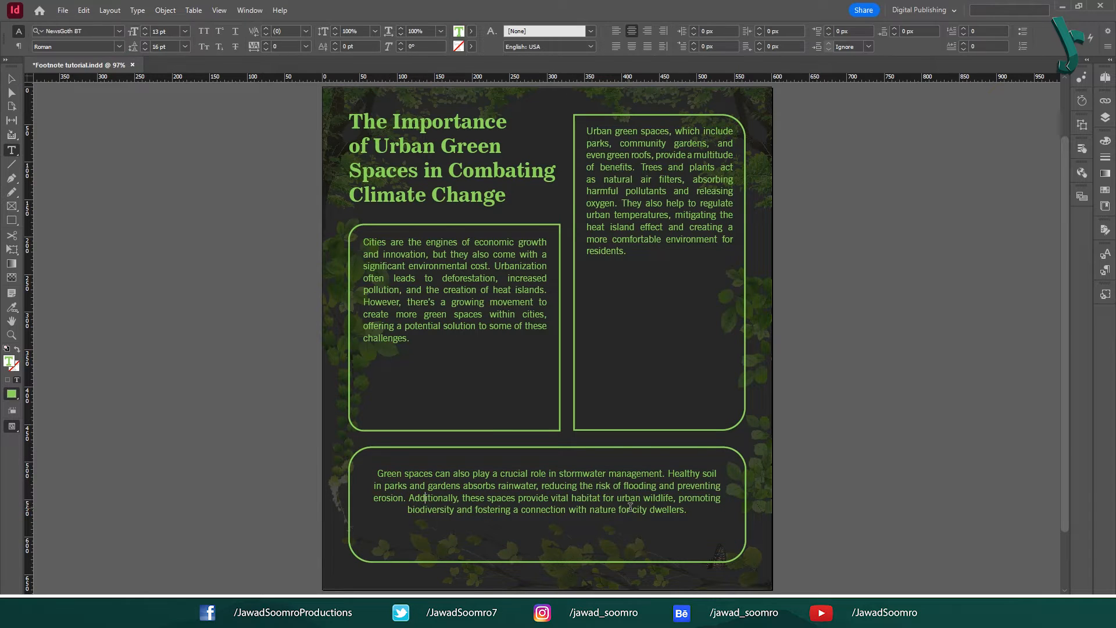
{"action": "left_click_drag", "start_coordinate": [714, 515], "coordinate": [376, 470]}
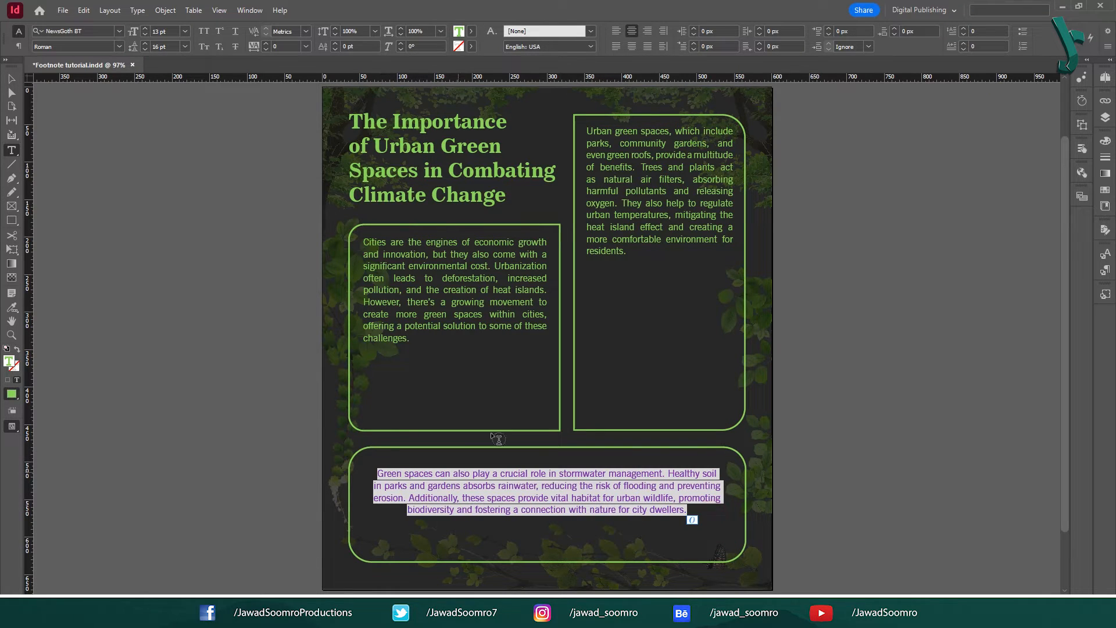
{"action": "left_click_drag", "start_coordinate": [363, 239], "coordinate": [415, 340]}
{"action": "left_click", "coordinate": [440, 296]}
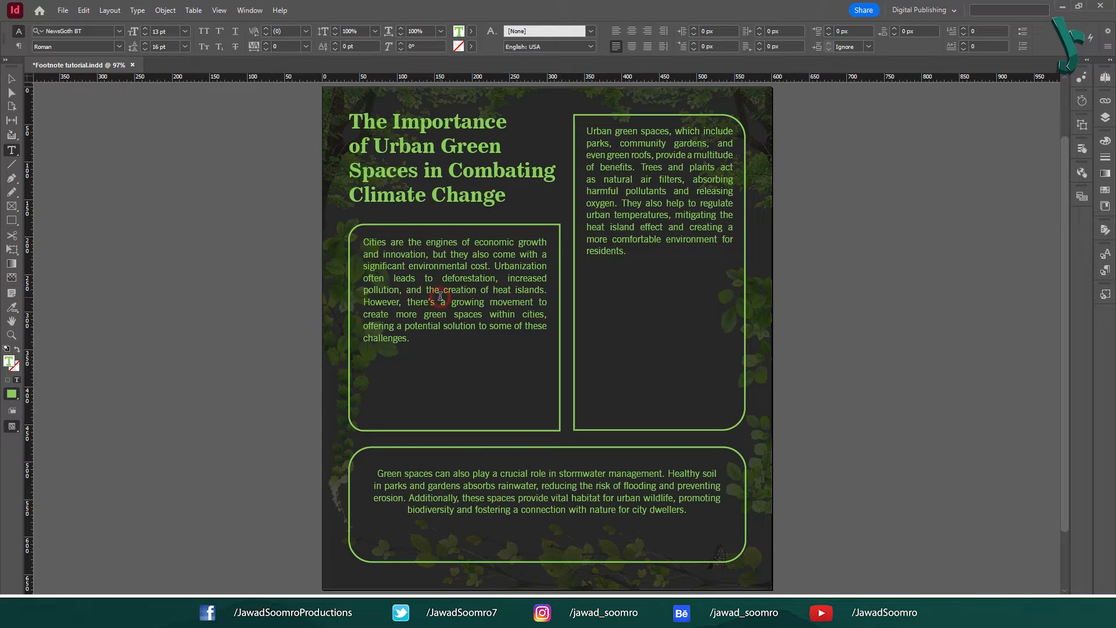
{"action": "left_click", "coordinate": [92, 34]}
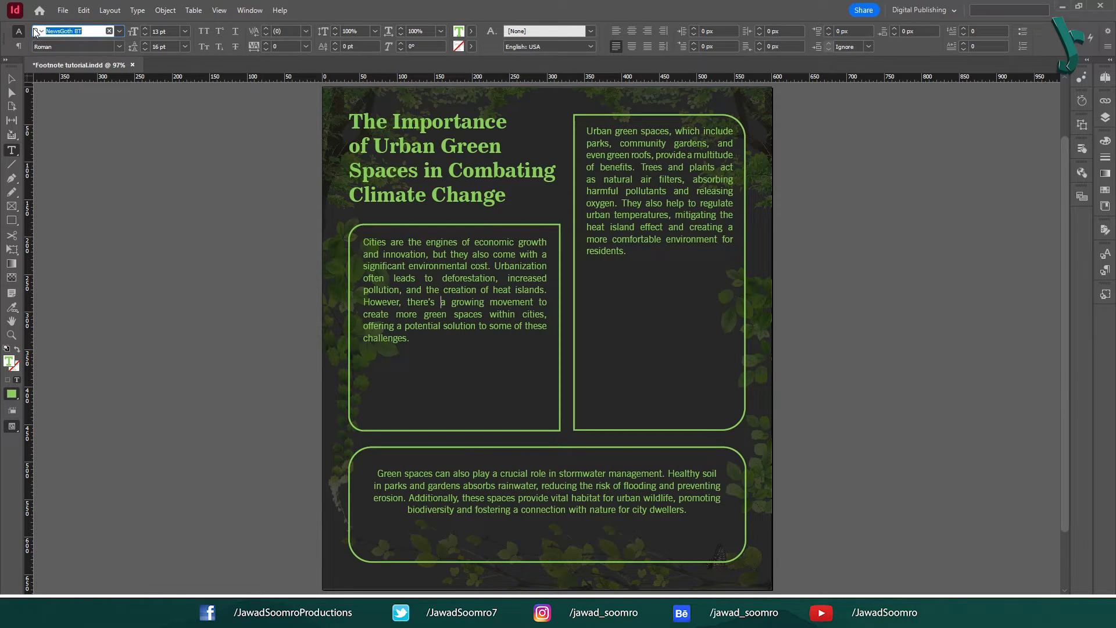
{"action": "left_click", "coordinate": [12, 79]}
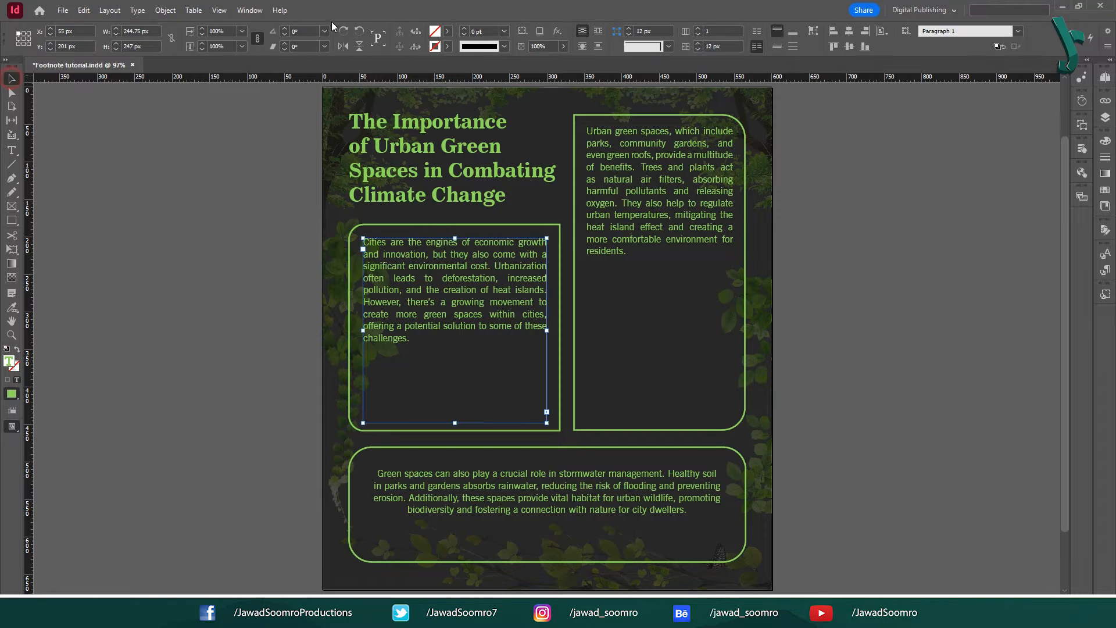
{"action": "left_click", "coordinate": [229, 357]}
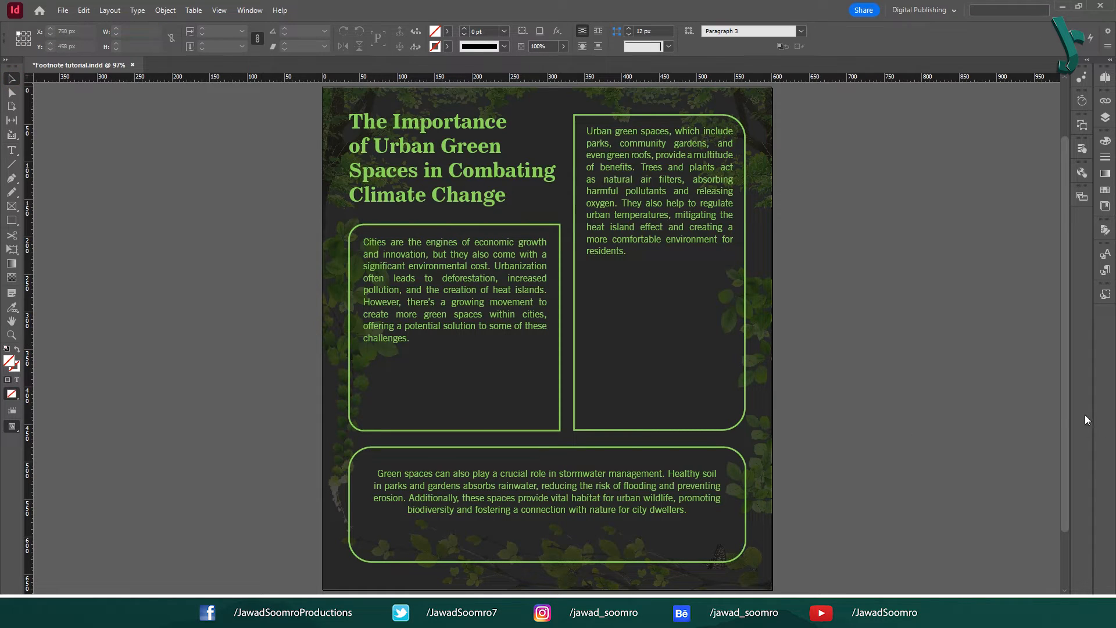
With nothing selected, go through the listed paragraph styles from [Basic Paragraph] to Footnote.
{"action": "left_click", "coordinate": [1105, 269]}
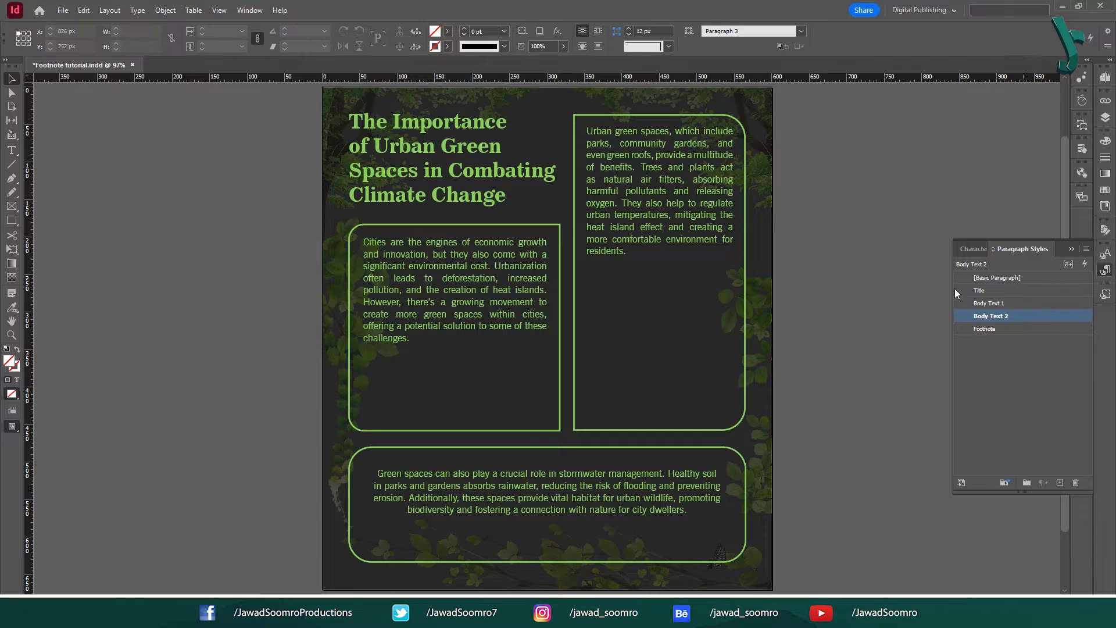
{"action": "left_click", "coordinate": [1007, 278]}
{"action": "left_click", "coordinate": [1009, 290]}
{"action": "left_click", "coordinate": [1011, 303]}
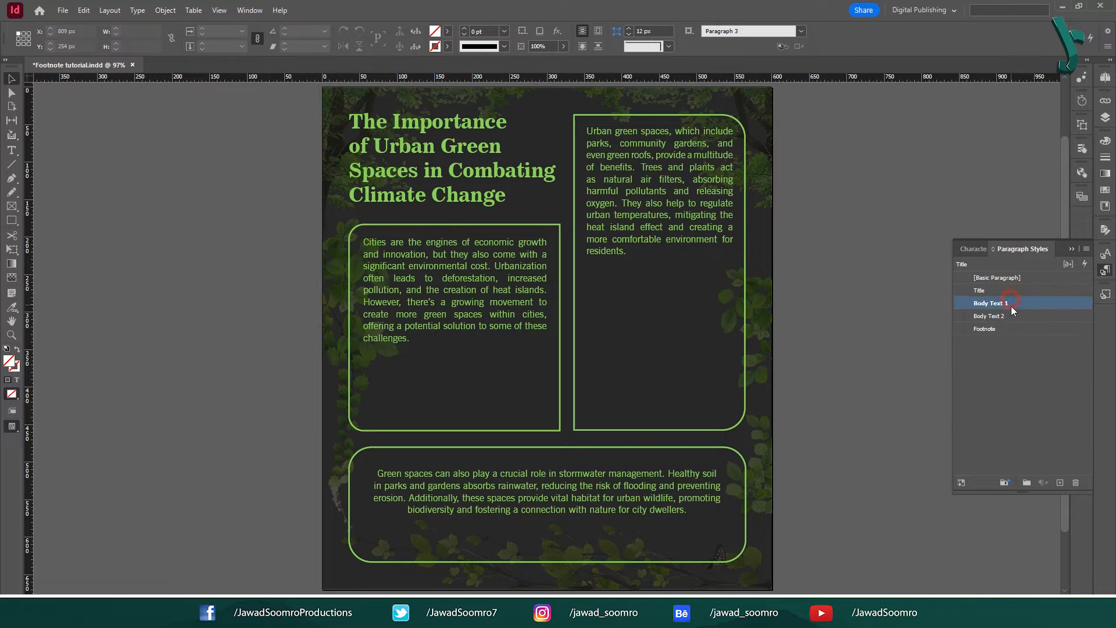
{"action": "left_click", "coordinate": [1013, 314]}
{"action": "left_click", "coordinate": [1013, 329]}
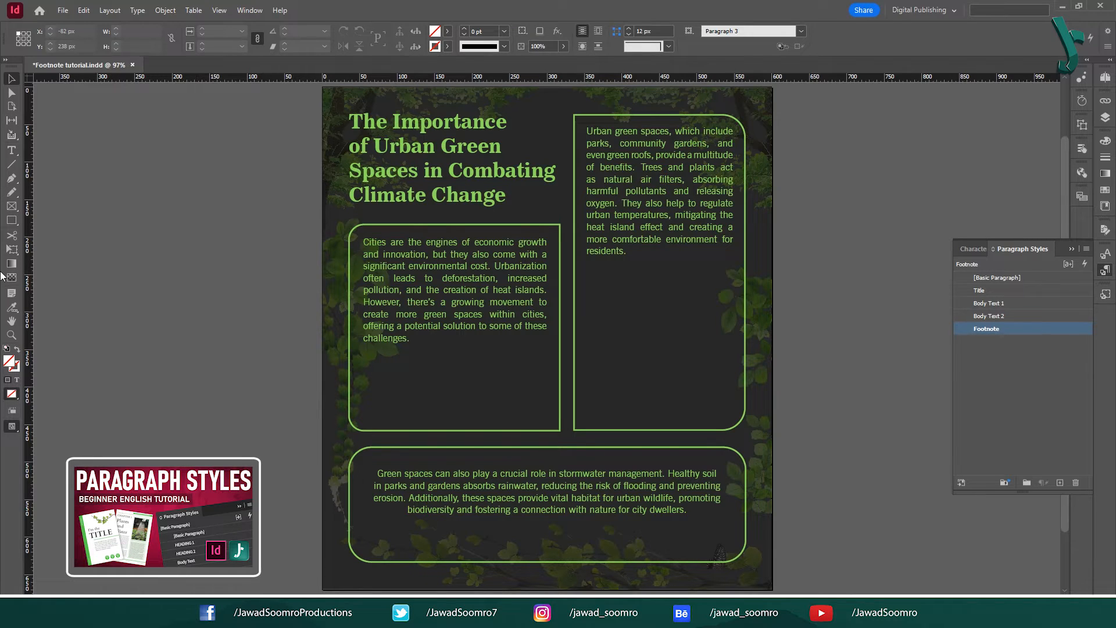
Draw a horizontal line 36 px long from the page's left edge to the first box with a 2 pt stroke in swatch R=140 G=221 B=91.
{"action": "left_click", "coordinate": [14, 166]}
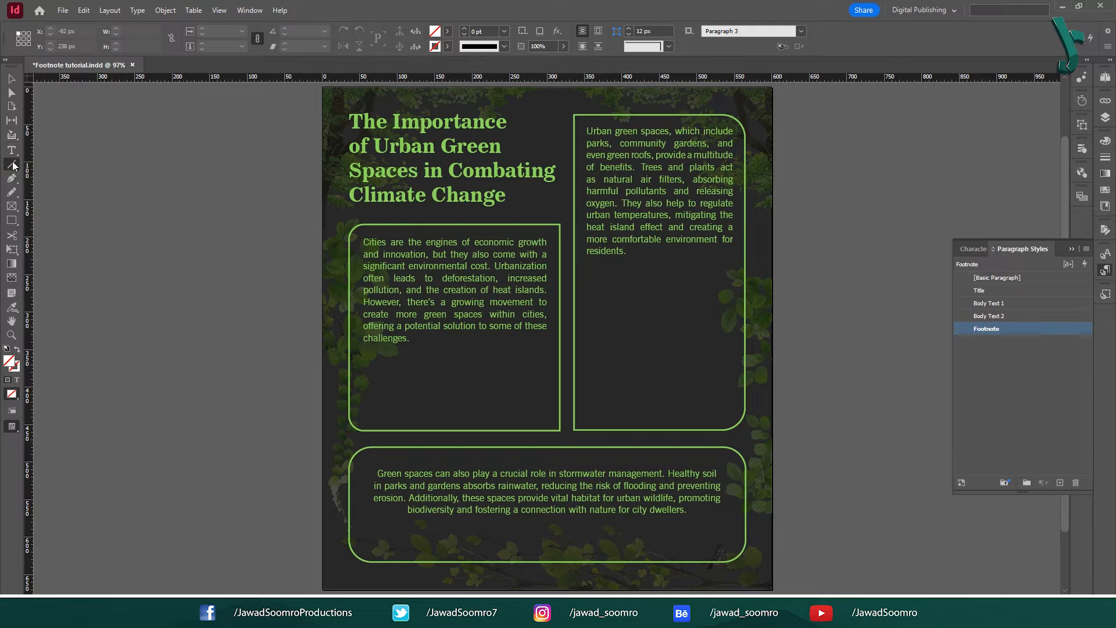
{"action": "key", "text": "backslash"}
{"action": "left_click_drag", "start_coordinate": [322, 279], "coordinate": [350, 279]}
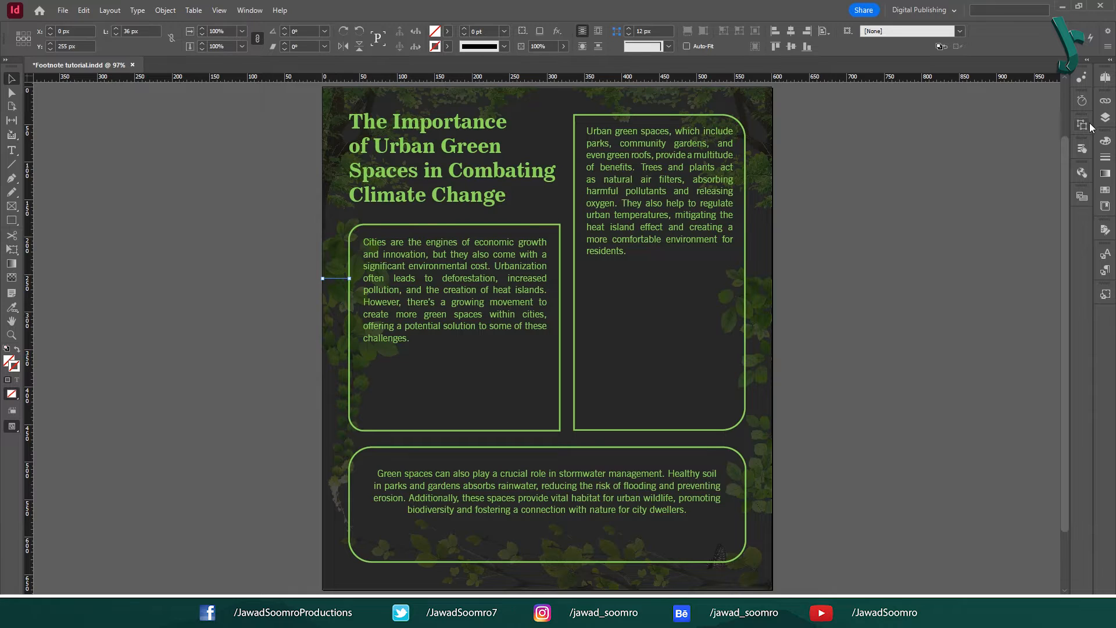
{"action": "left_click", "coordinate": [1097, 191]}
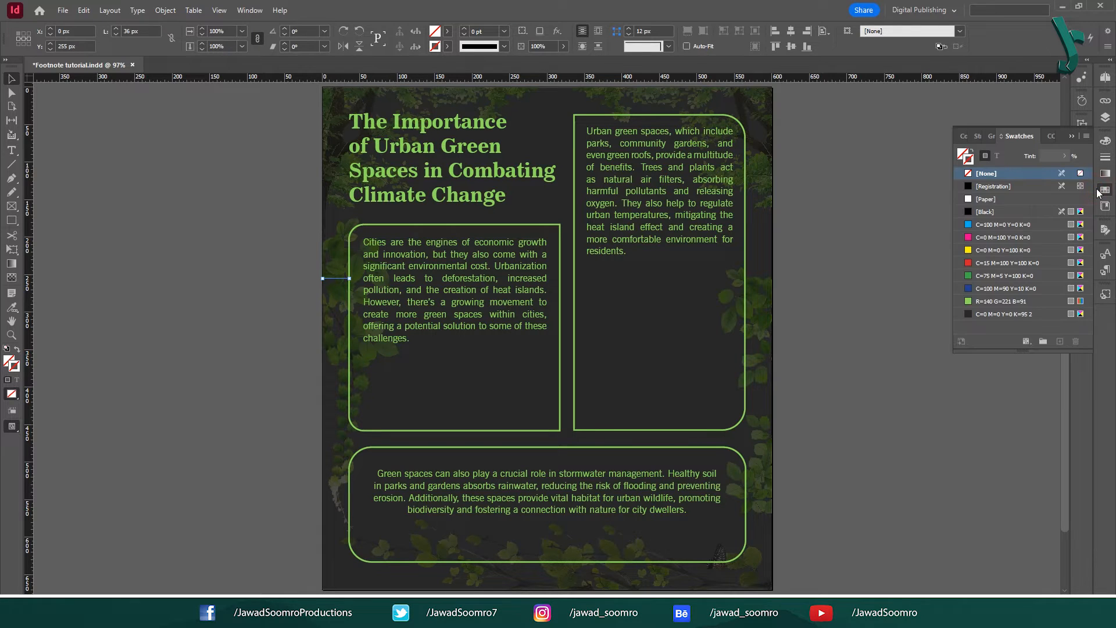
{"action": "left_click", "coordinate": [1000, 302]}
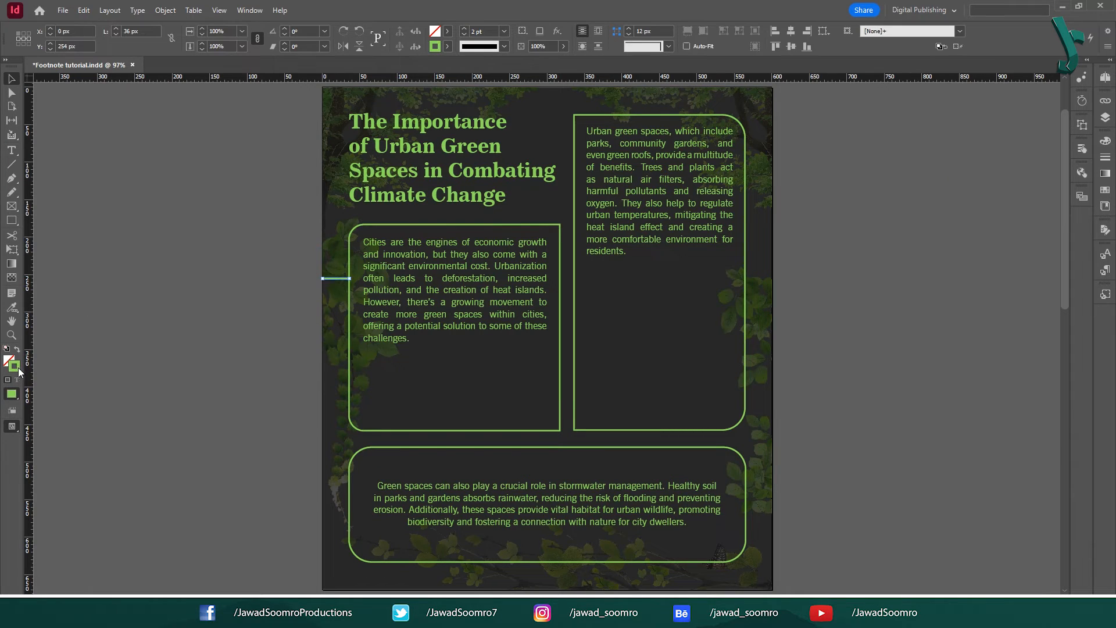
Check the hex code of the line's green stroke in the Color Picker without changing it, and deselect the line.
{"action": "double_click", "coordinate": [18, 368]}
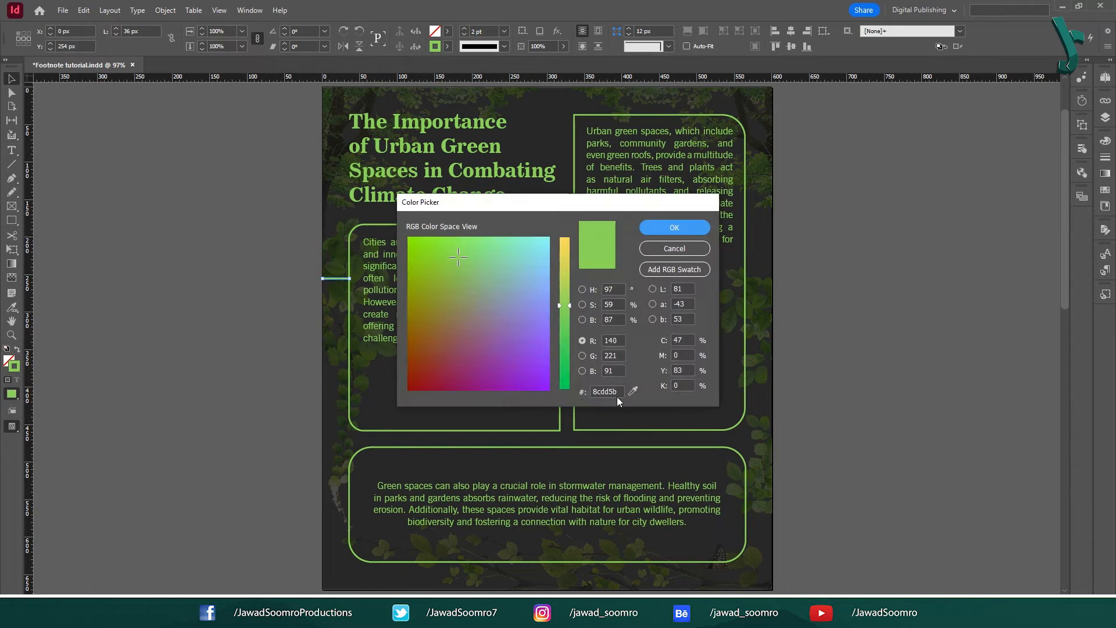
{"action": "left_click", "coordinate": [596, 388]}
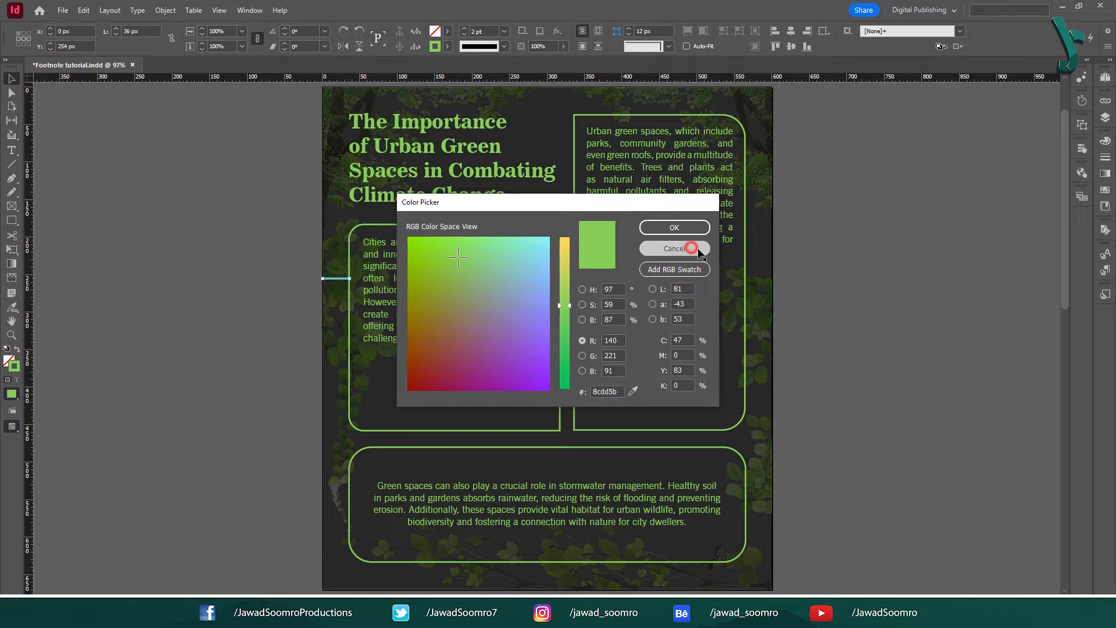
{"action": "left_click", "coordinate": [674, 248]}
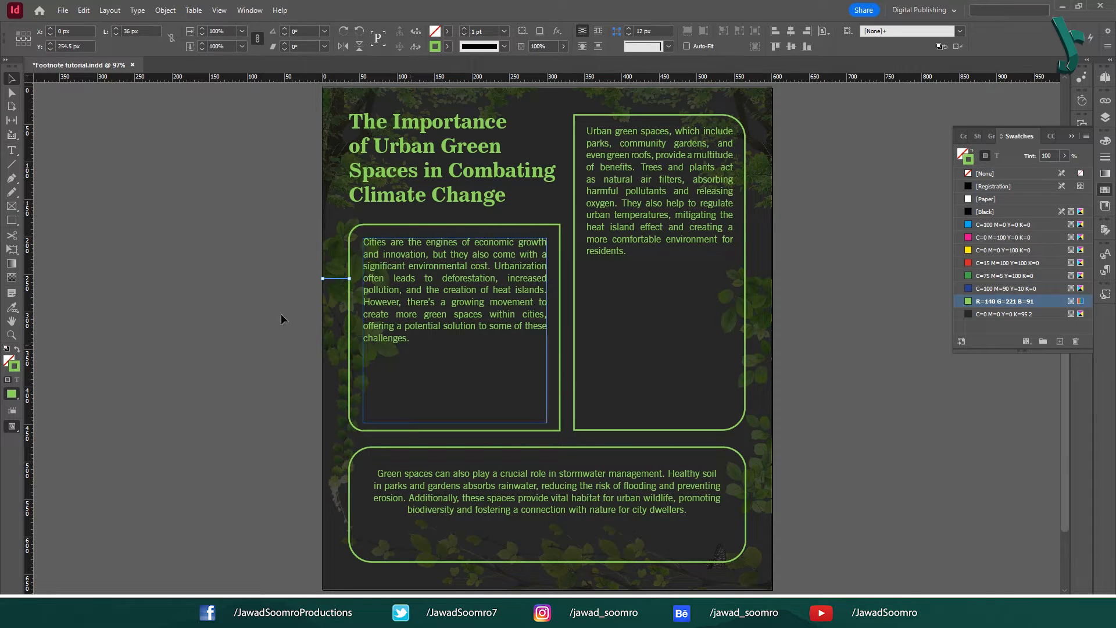
{"action": "left_click", "coordinate": [281, 319]}
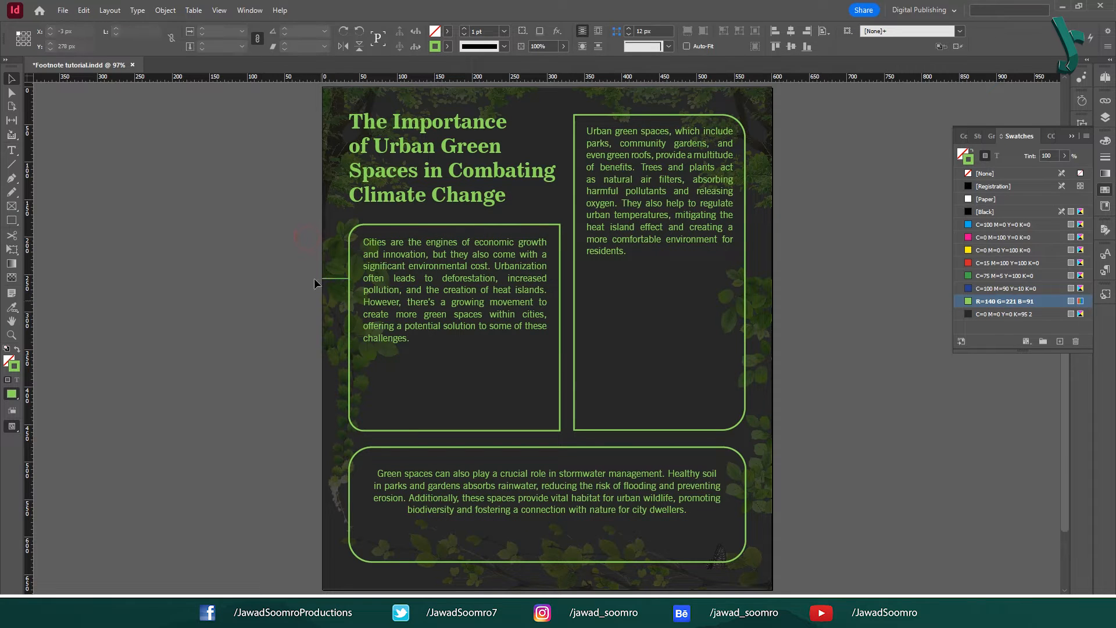
Duplicate the short green line twice straight down along the first box's left side.
{"action": "left_click", "coordinate": [339, 278]}
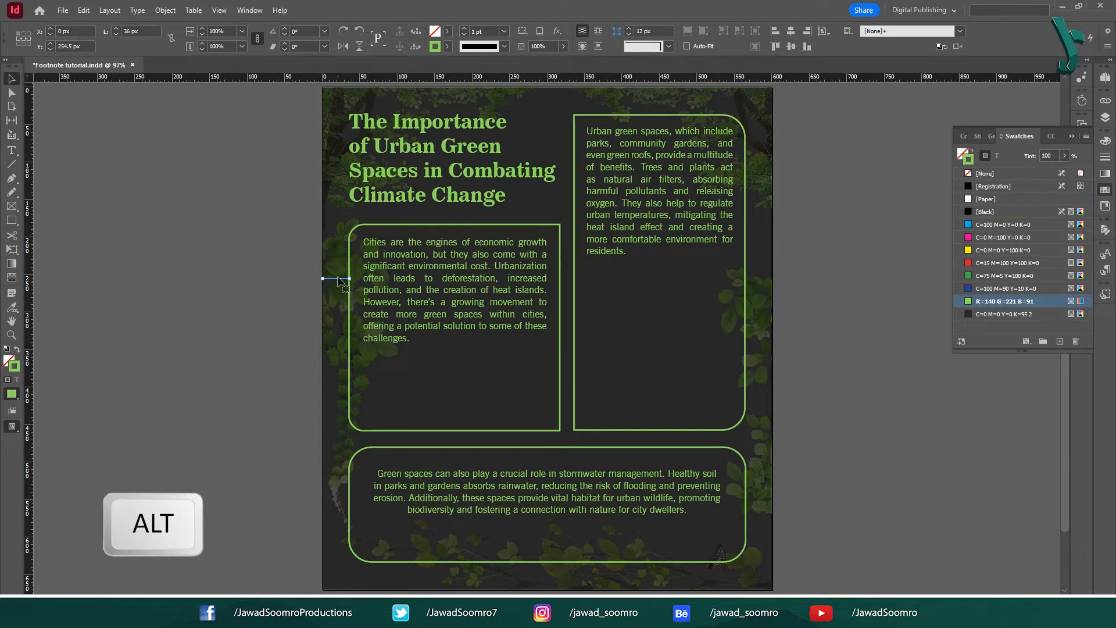
{"action": "left_click_drag", "start_coordinate": [337, 279], "coordinate": [338, 357], "text": "alt"}
{"action": "left_click", "coordinate": [271, 208]}
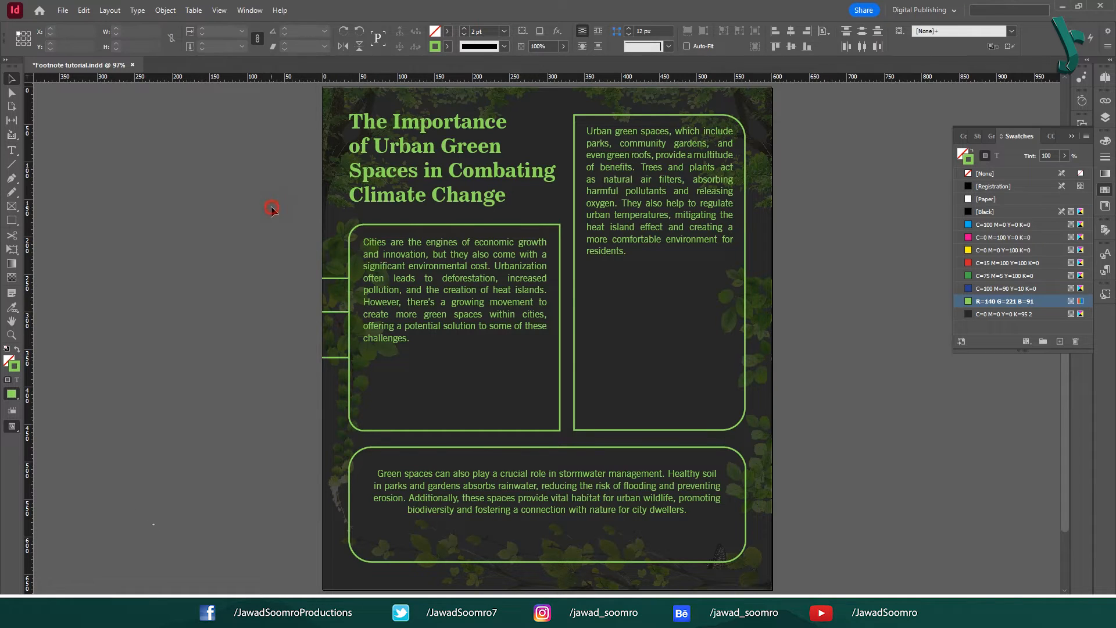
Distribute the three short lines evenly by their vertical centers, using Align to Selection.
{"action": "left_click_drag", "start_coordinate": [322, 206], "coordinate": [340, 419]}
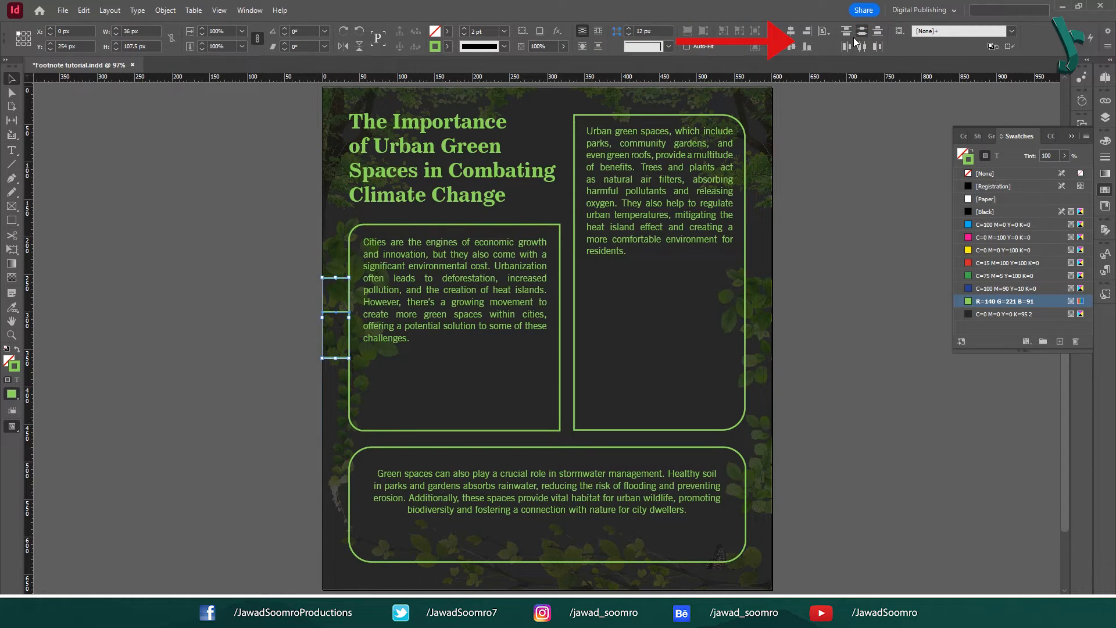
{"action": "left_click", "coordinate": [824, 31]}
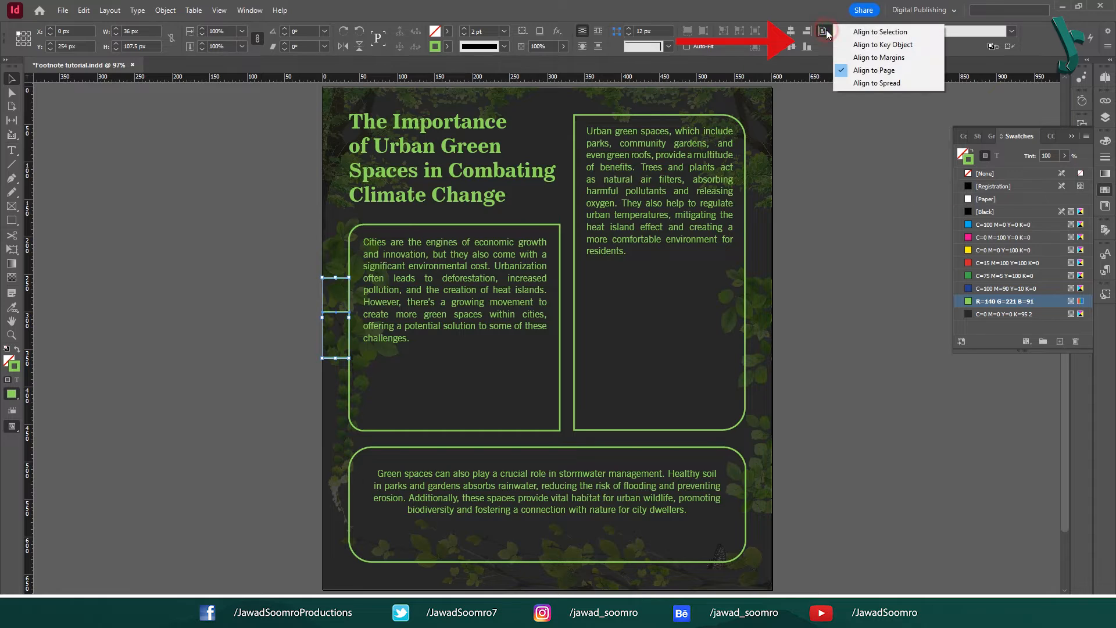
{"action": "left_click", "coordinate": [874, 32]}
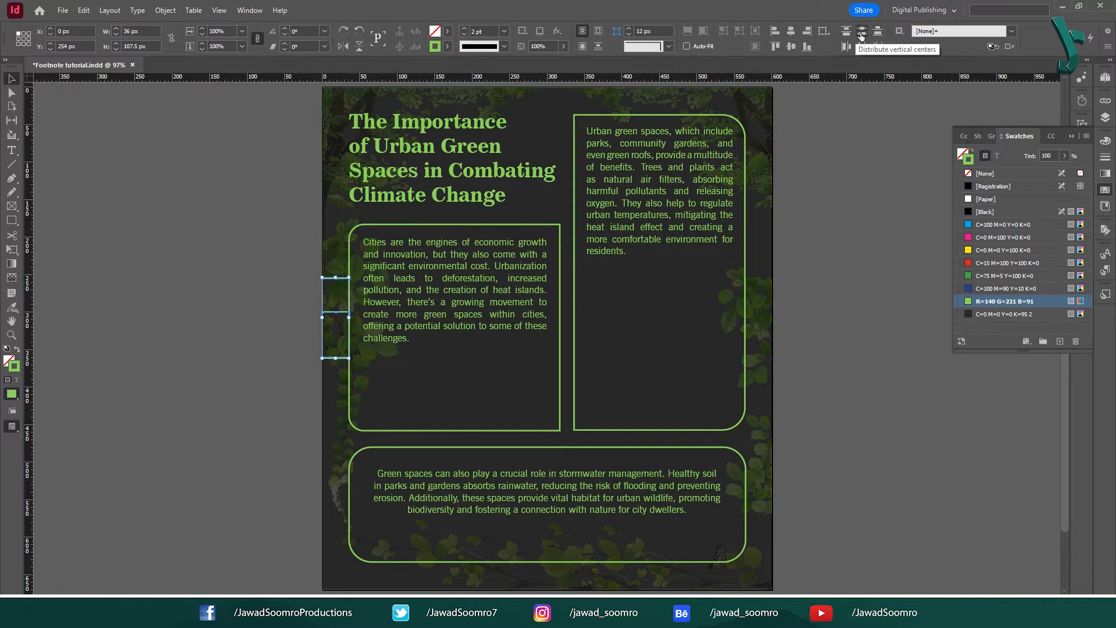
{"action": "left_click", "coordinate": [862, 32]}
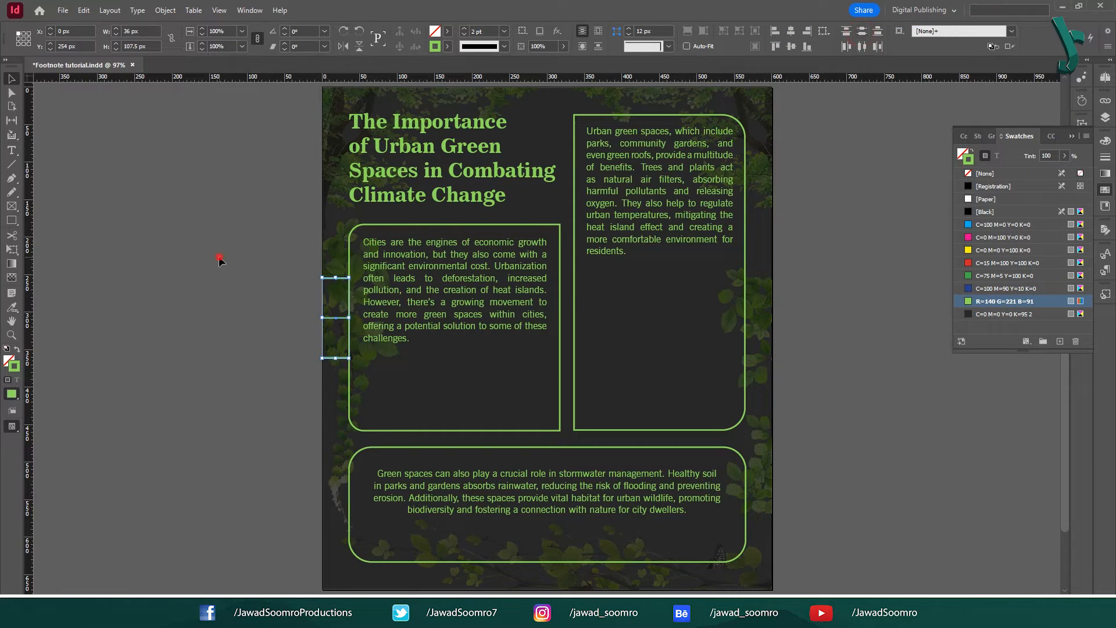
Duplicate the three evenly spaced lines into the gap between the tall right box and the page's right edge.
{"action": "left_click_drag", "start_coordinate": [250, 235], "coordinate": [334, 411]}
{"action": "left_click_drag", "start_coordinate": [341, 359], "coordinate": [766, 255]}
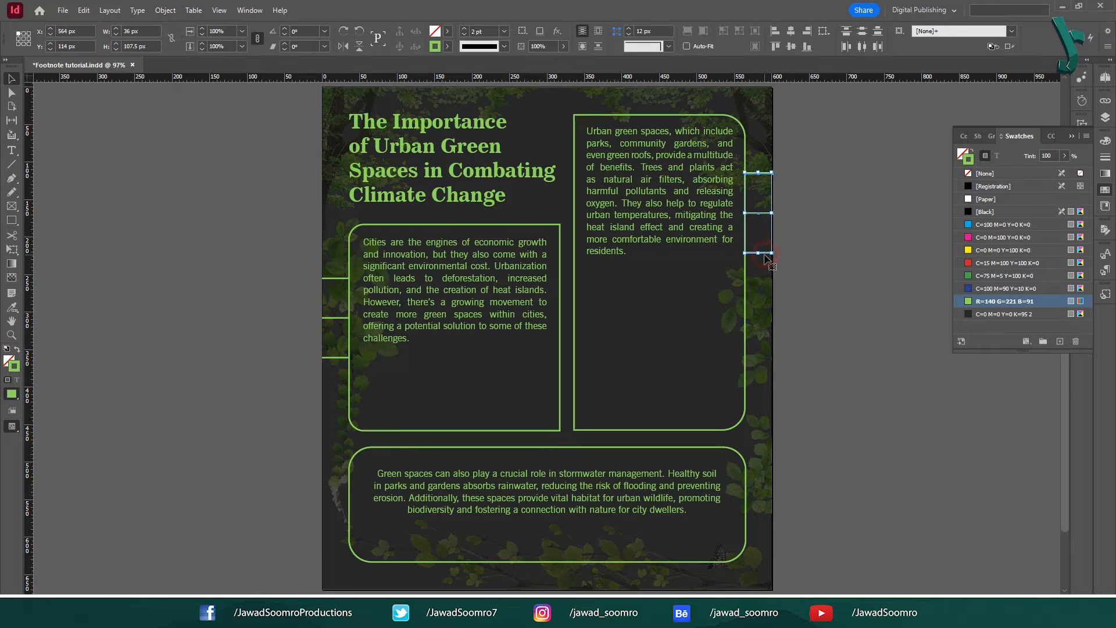
{"action": "left_click_drag", "start_coordinate": [766, 256], "coordinate": [767, 315]}
{"action": "left_click", "coordinate": [864, 299]}
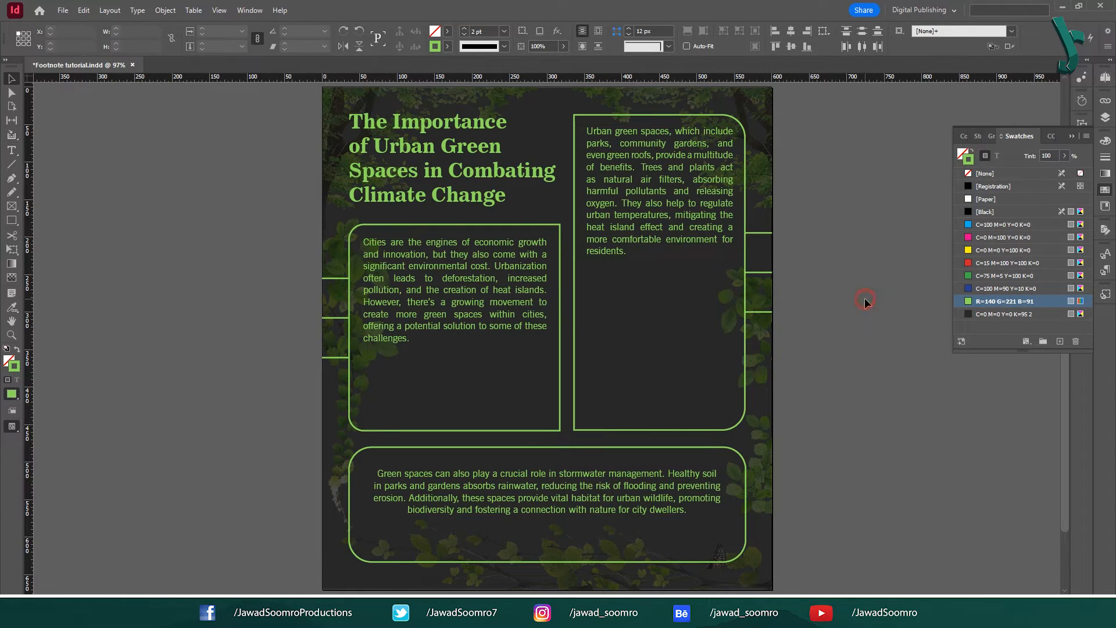
{"action": "key", "text": "ctrl+z"}
Add one matching short green line on each side of the bottom box, reaching the page edges, and save the document.
{"action": "mouse_move", "coordinate": [759, 260]}
{"action": "left_mouse_down"}
{"action": "mouse_move", "coordinate": [758, 503]}
{"action": "mouse_move", "coordinate": [343, 523]}
{"action": "left_mouse_up"}
{"action": "left_click", "coordinate": [926, 472]}
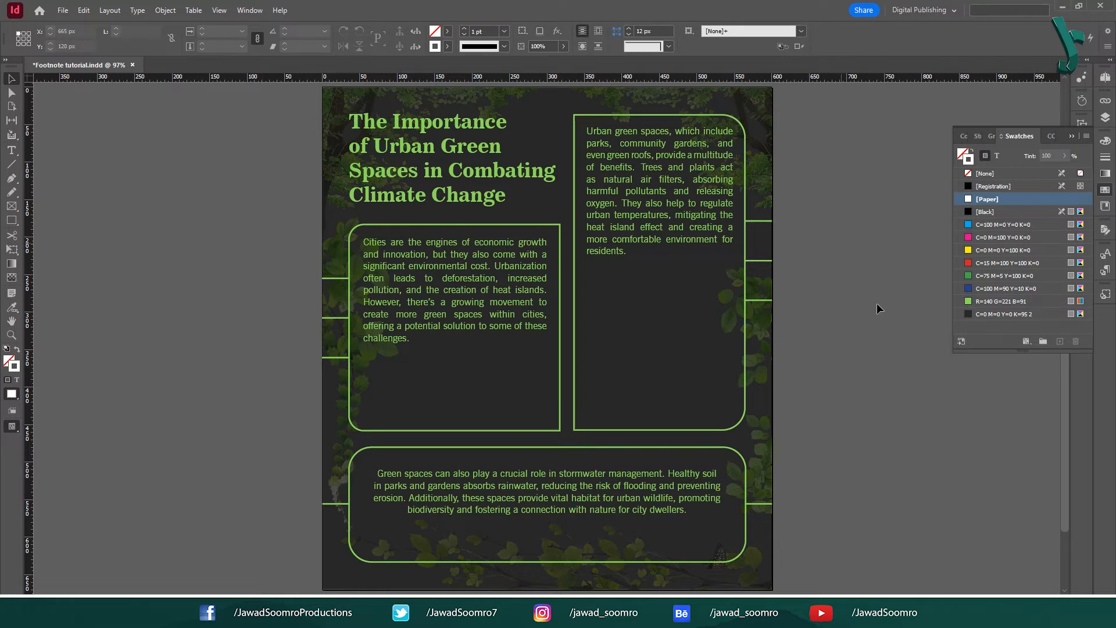
{"action": "key", "text": "ctrl+s"}
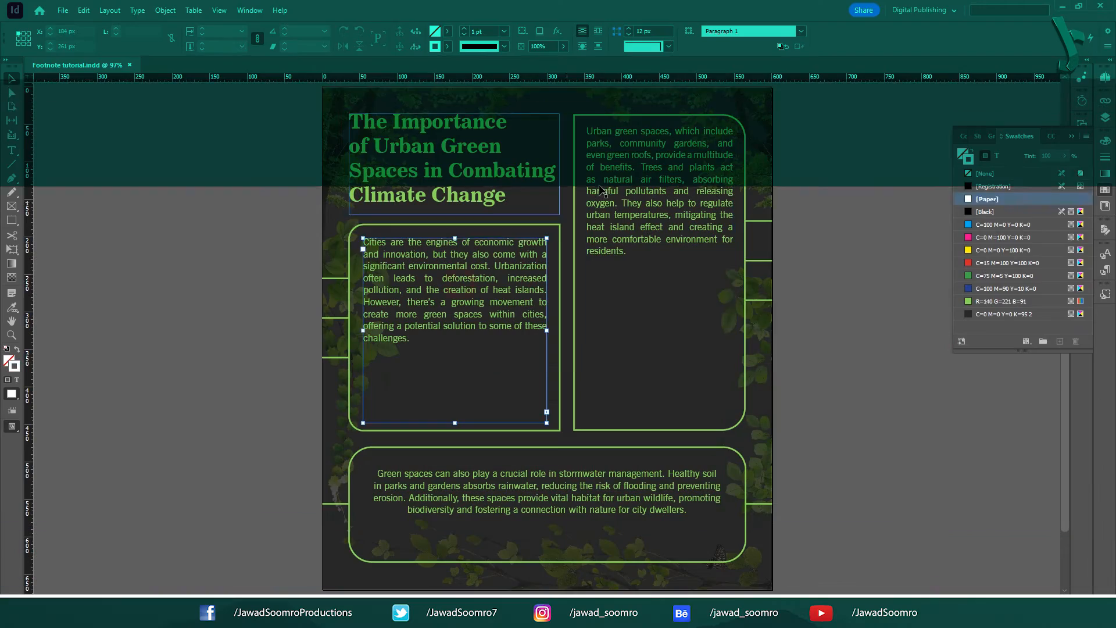
{"action": "left_click", "coordinate": [600, 191]}
{"action": "left_click", "coordinate": [508, 455]}
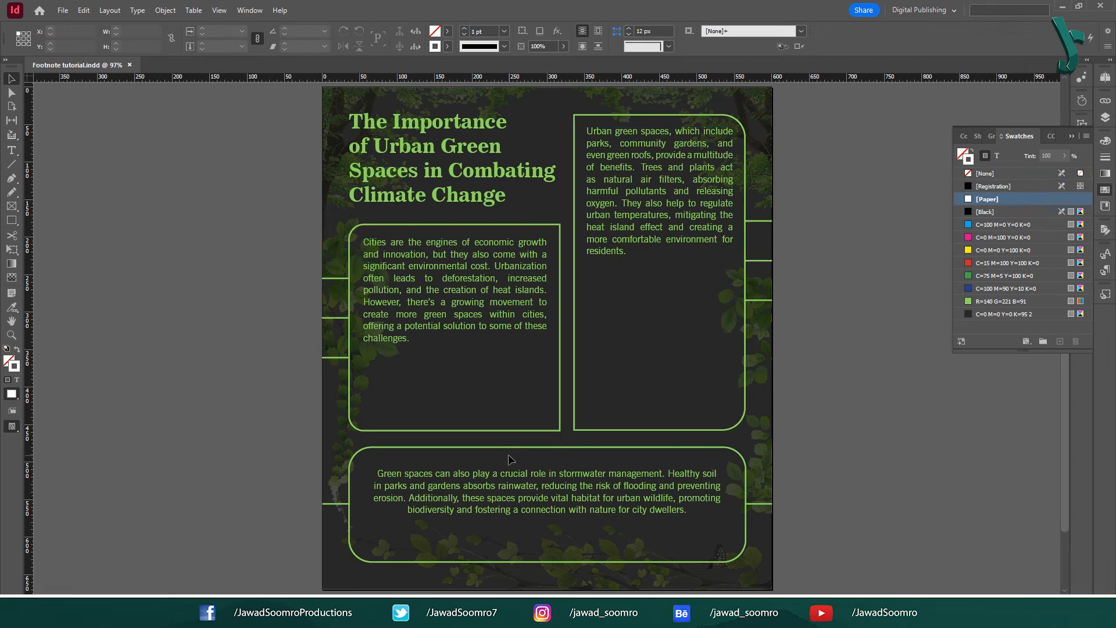
{"action": "left_click", "coordinate": [483, 498]}
{"action": "left_click", "coordinate": [454, 325]}
{"action": "left_click", "coordinate": [646, 237]}
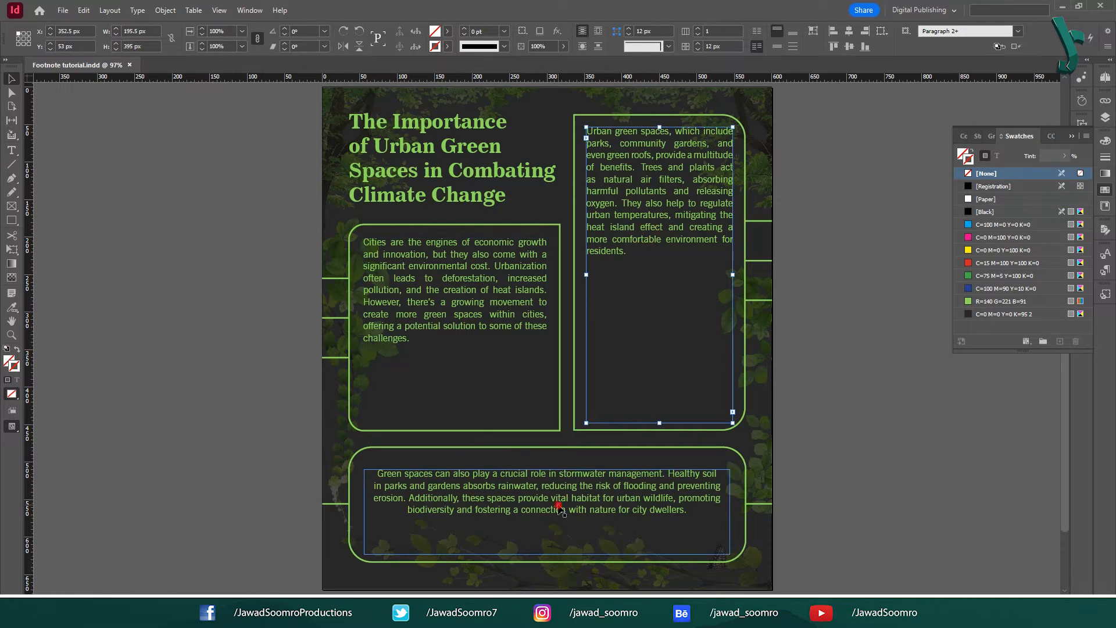
{"action": "left_click", "coordinate": [559, 507]}
{"action": "left_click", "coordinate": [289, 301]}
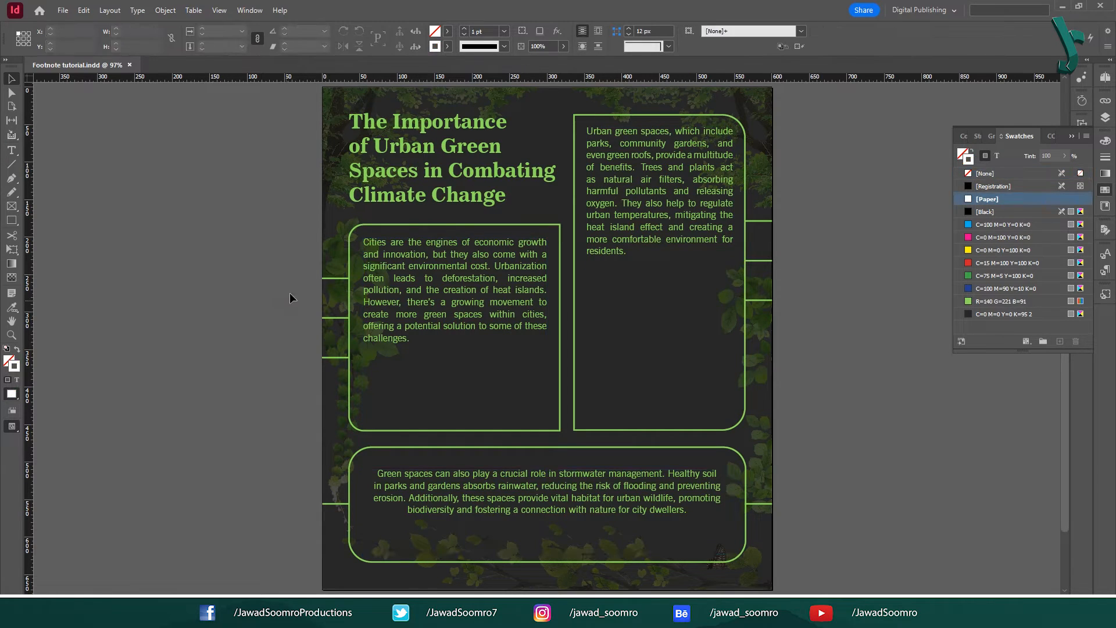
Insert a footnote after "challenges." at the end of the paragraph in the first box.
{"action": "double_click", "coordinate": [441, 281]}
{"action": "left_click", "coordinate": [418, 344]}
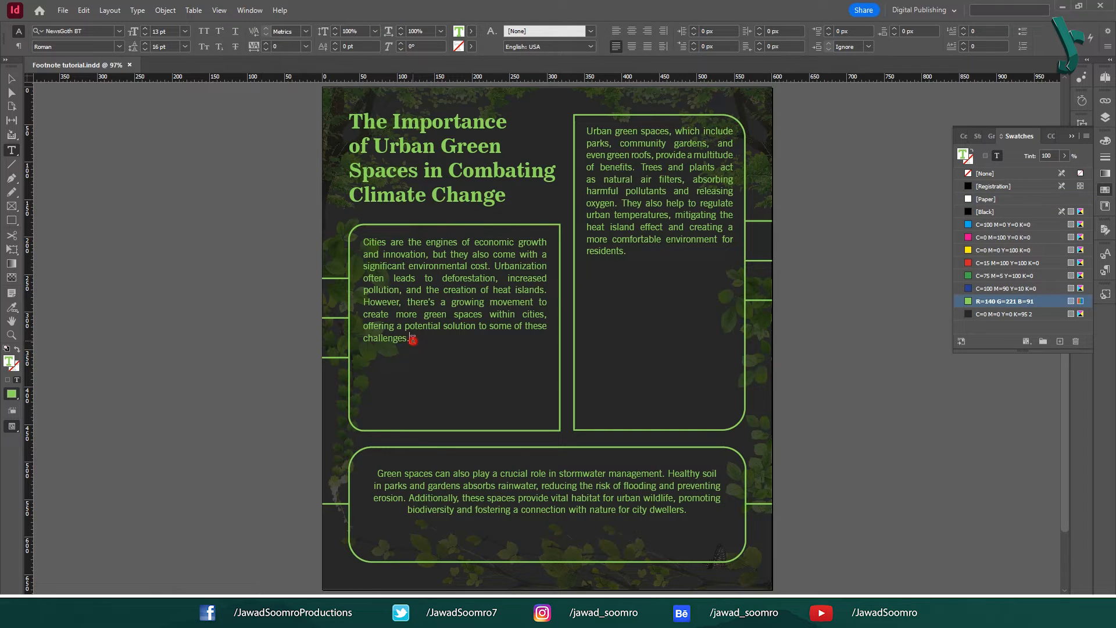
{"action": "right_click", "coordinate": [418, 340]}
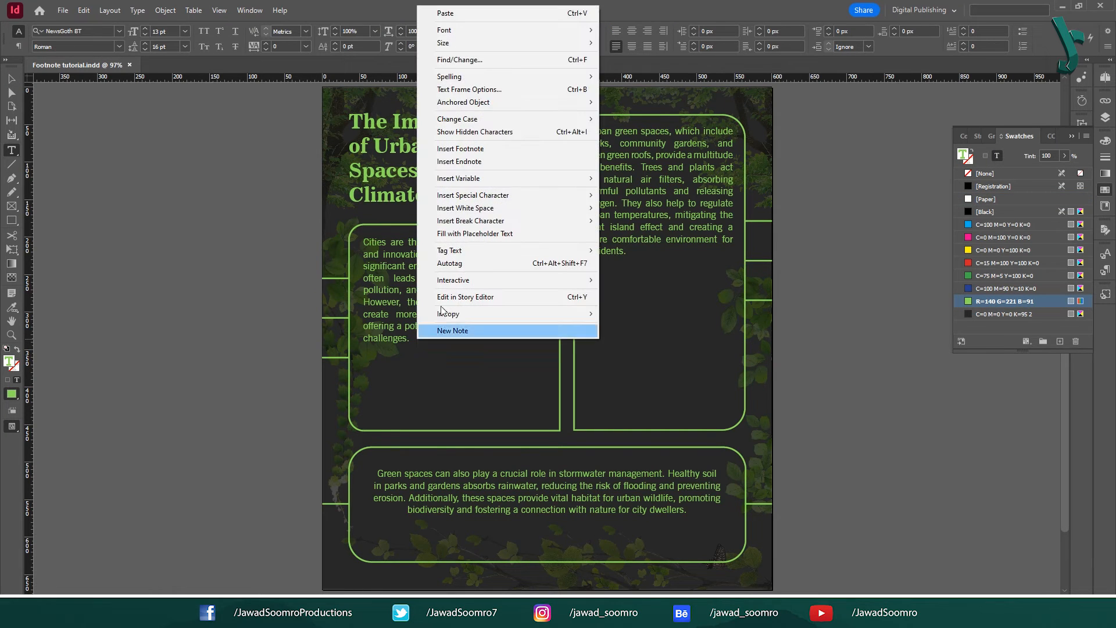
{"action": "left_click", "coordinate": [490, 152]}
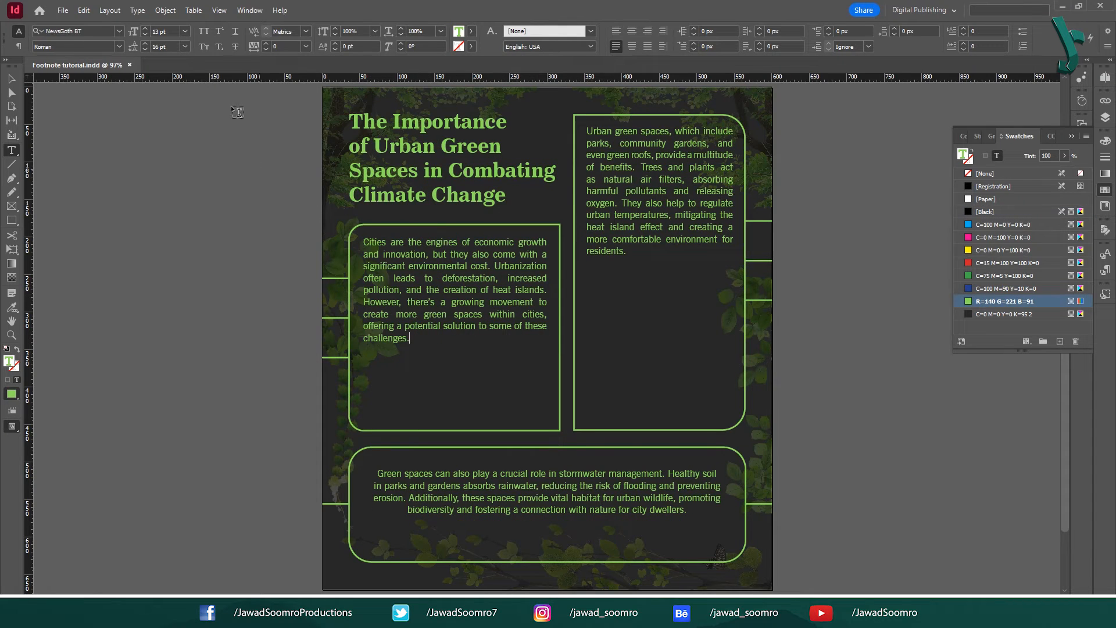
{"action": "left_click", "coordinate": [138, 10]}
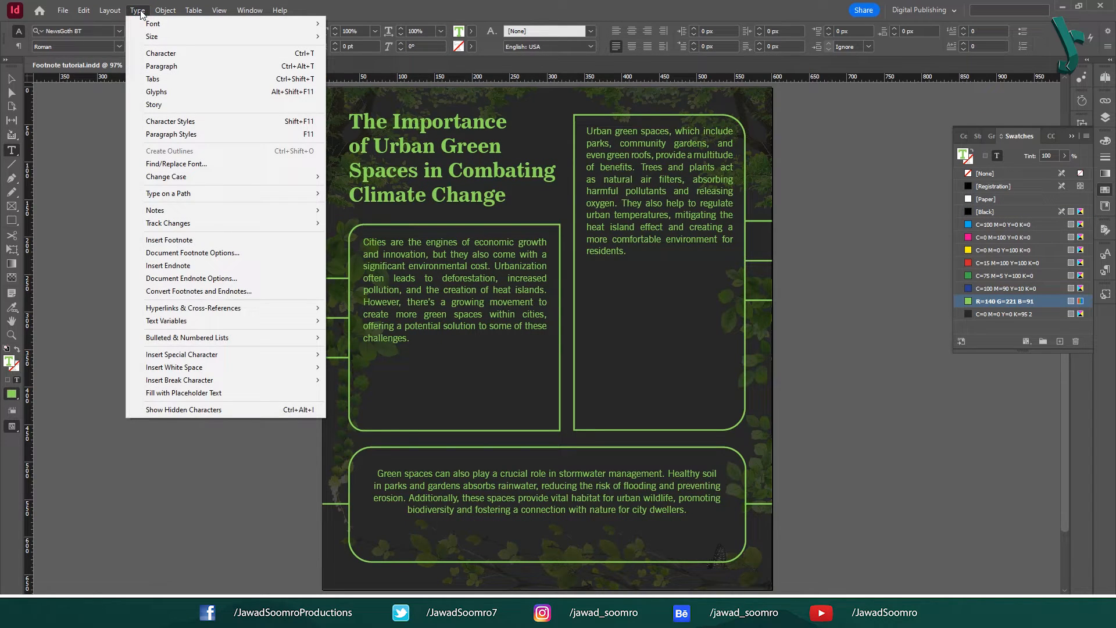
{"action": "left_click", "coordinate": [162, 240]}
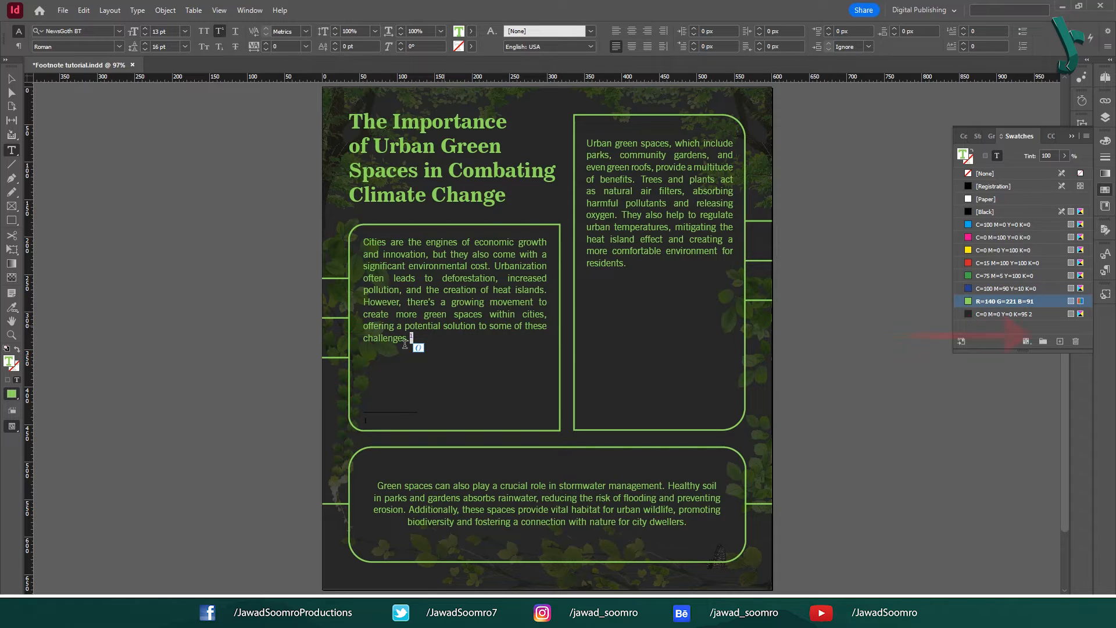
Compare the footnote reference after "challenges." with its footnote entry at the base of the first box.
{"action": "left_click", "coordinate": [379, 417]}
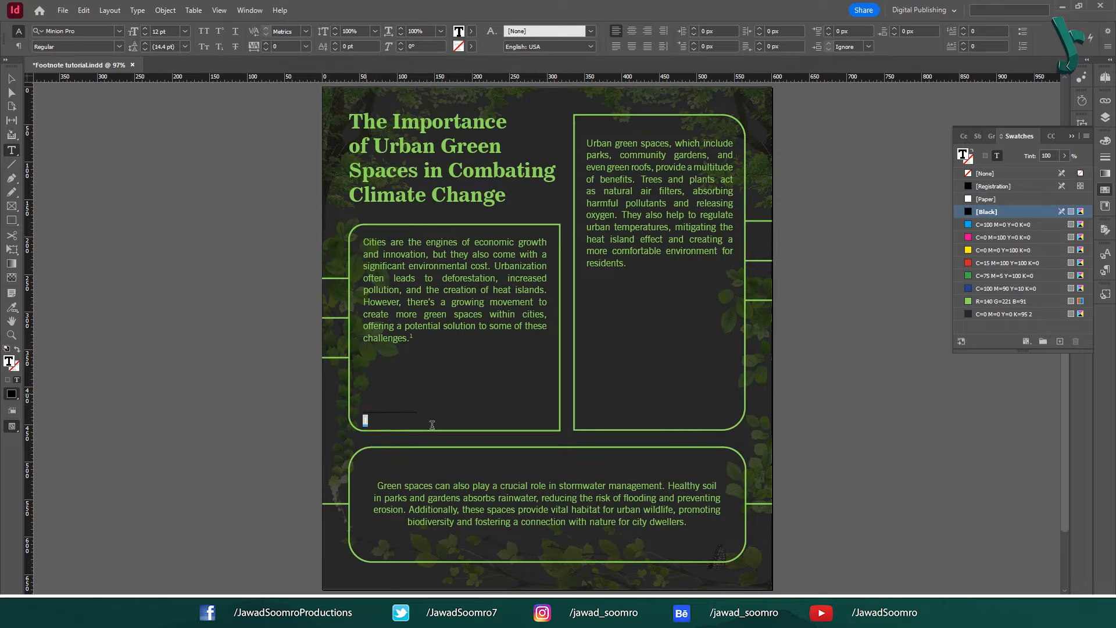
{"action": "left_click", "coordinate": [423, 335]}
{"action": "left_click", "coordinate": [420, 416]}
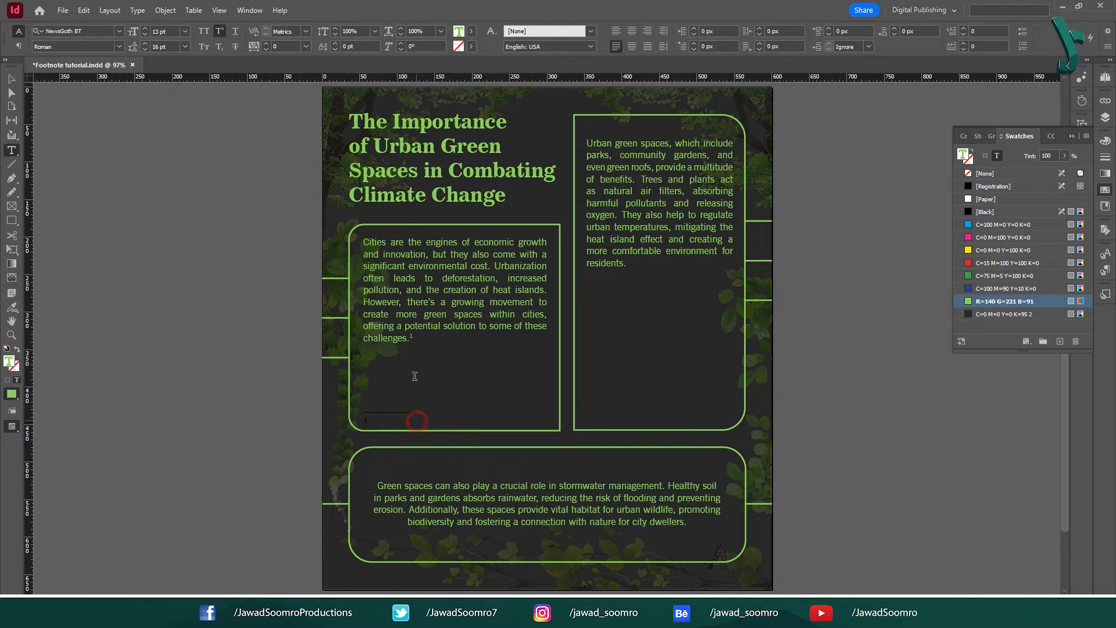
{"action": "left_click", "coordinate": [420, 338]}
{"action": "left_click", "coordinate": [420, 415]}
{"action": "left_click", "coordinate": [422, 337]}
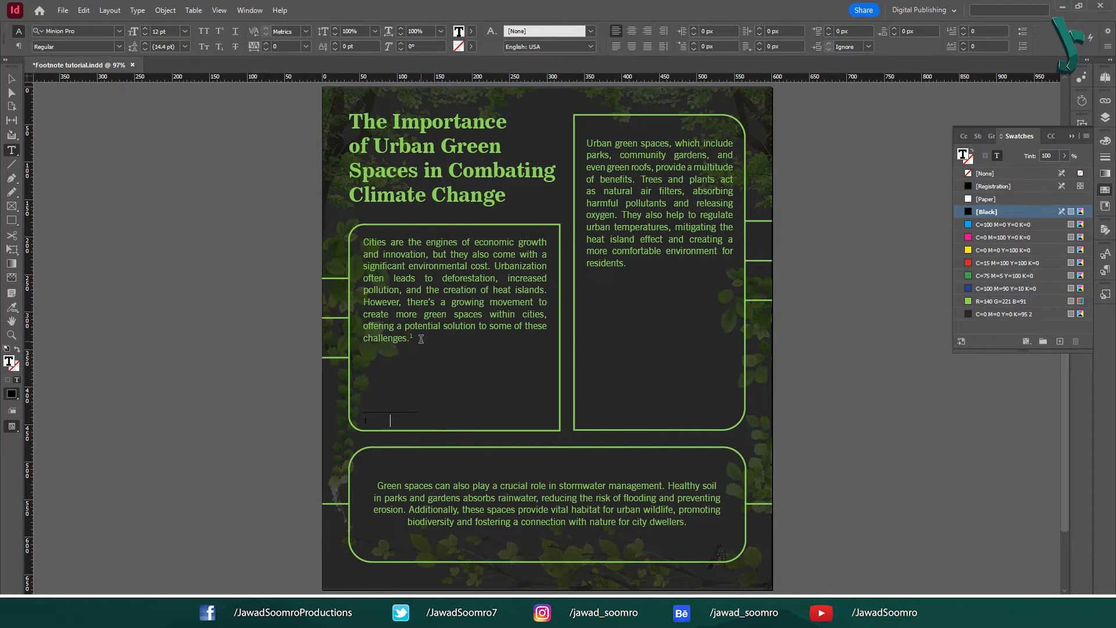
Copy the "Urban Heat Islands: Impacts and Mitigation Strategies" citation from the Word document into the first box's footnote.
{"action": "left_click", "coordinate": [417, 418]}
{"action": "left_click", "coordinate": [417, 418]}
{"action": "key", "text": "alt+Tab"}
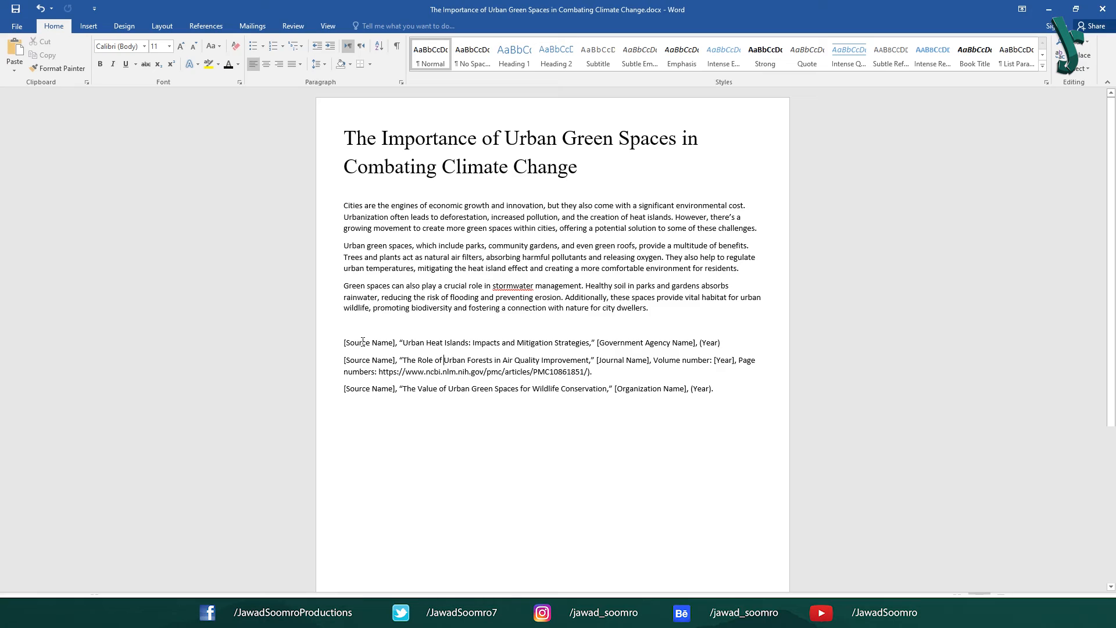
{"action": "left_click_drag", "start_coordinate": [344, 342], "coordinate": [736, 343]}
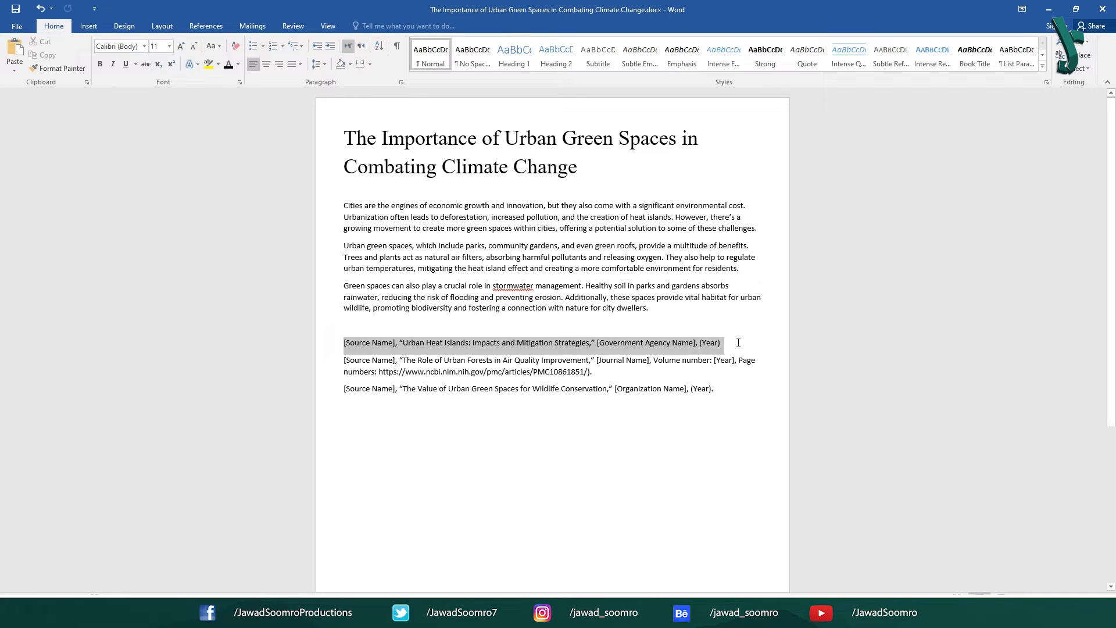
{"action": "right_click", "coordinate": [705, 346]}
{"action": "key", "text": "ctrl+c"}
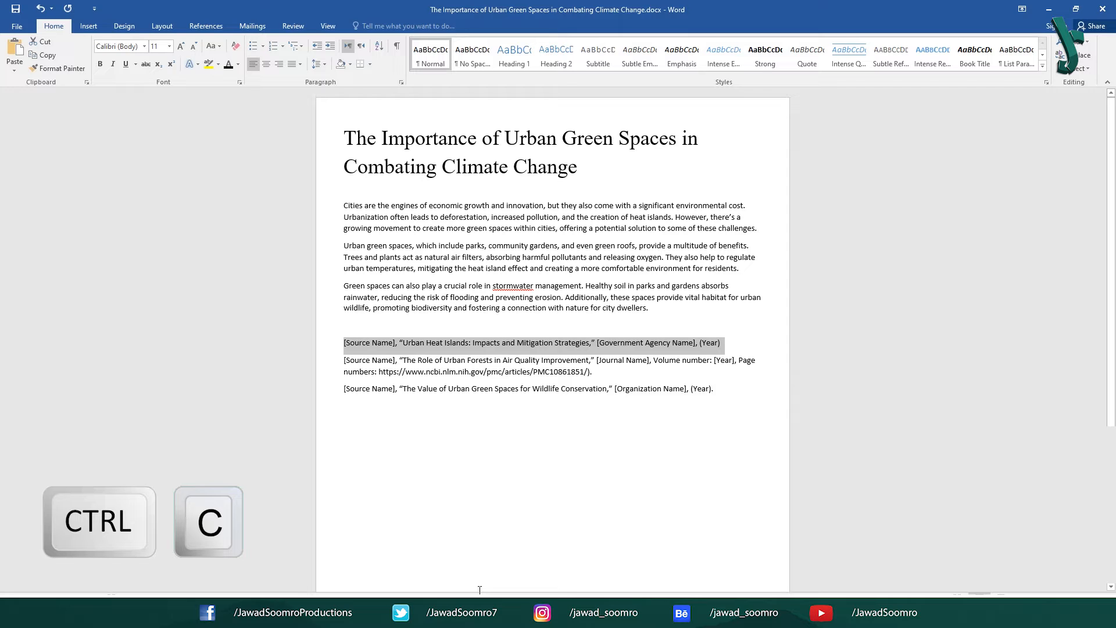
{"action": "key", "text": "alt+Tab"}
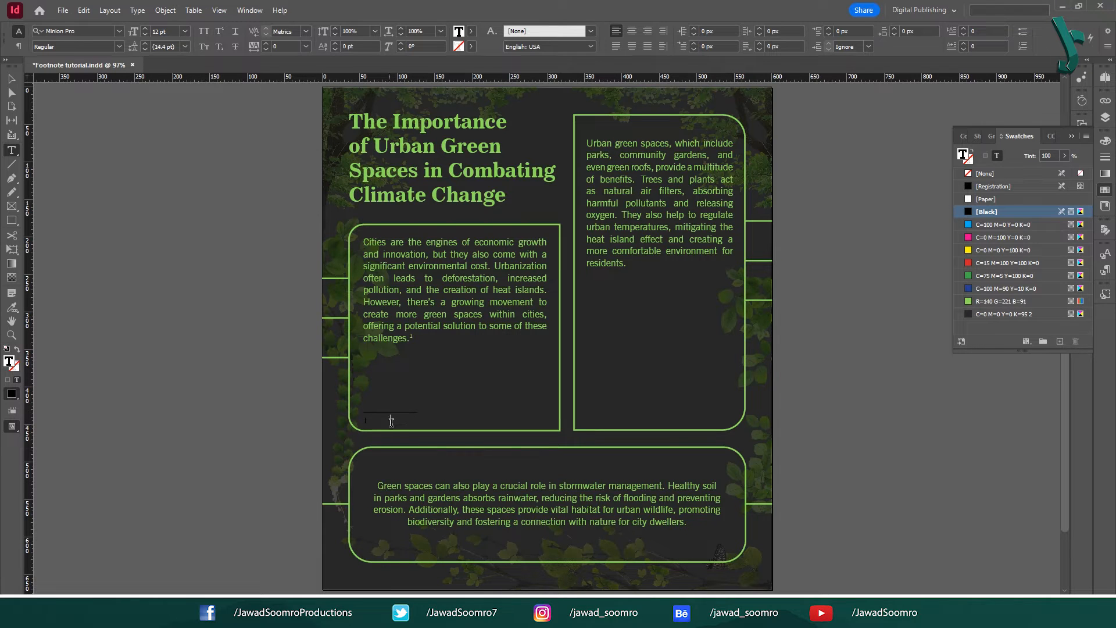
{"action": "key", "text": "ctrl+v"}
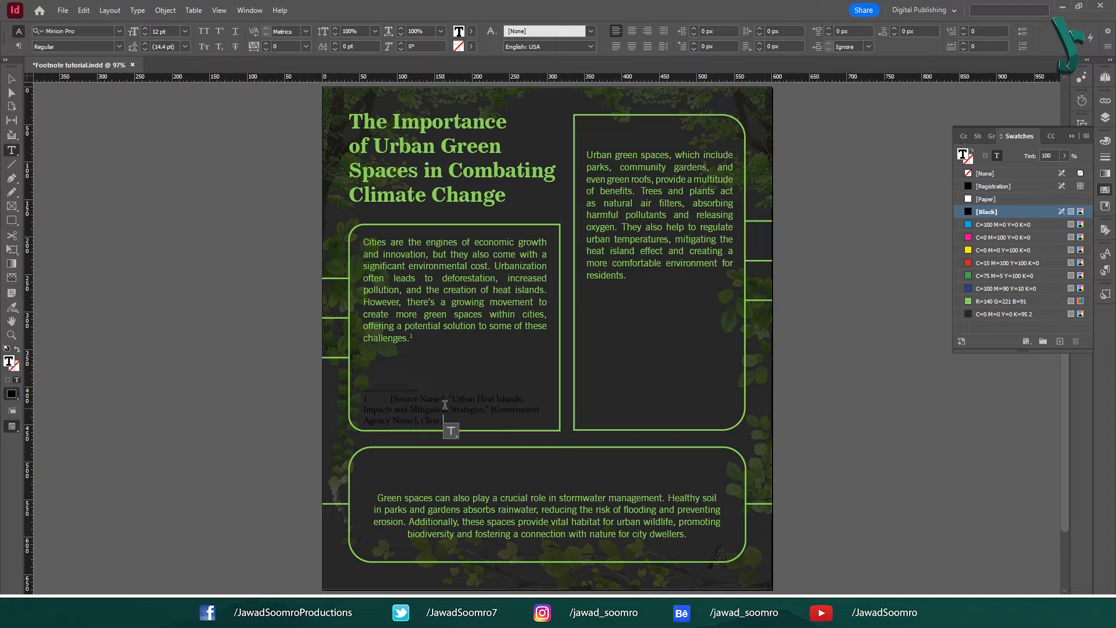
Insert a footnote after "oxygen." in the tall box and paste in Word's "The Role of Urban Forests in Air Quality Improvement" citation.
{"action": "left_click", "coordinate": [617, 230]}
{"action": "right_click", "coordinate": [618, 225]}
{"action": "left_click", "coordinate": [677, 372]}
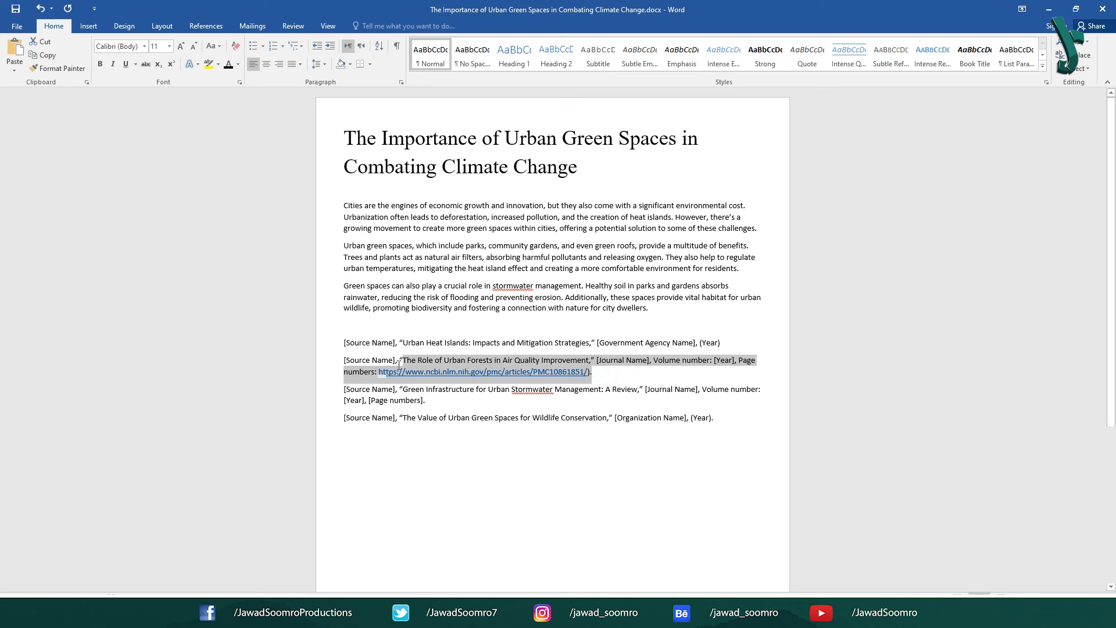
{"action": "left_click_drag", "start_coordinate": [401, 362], "coordinate": [344, 360]}
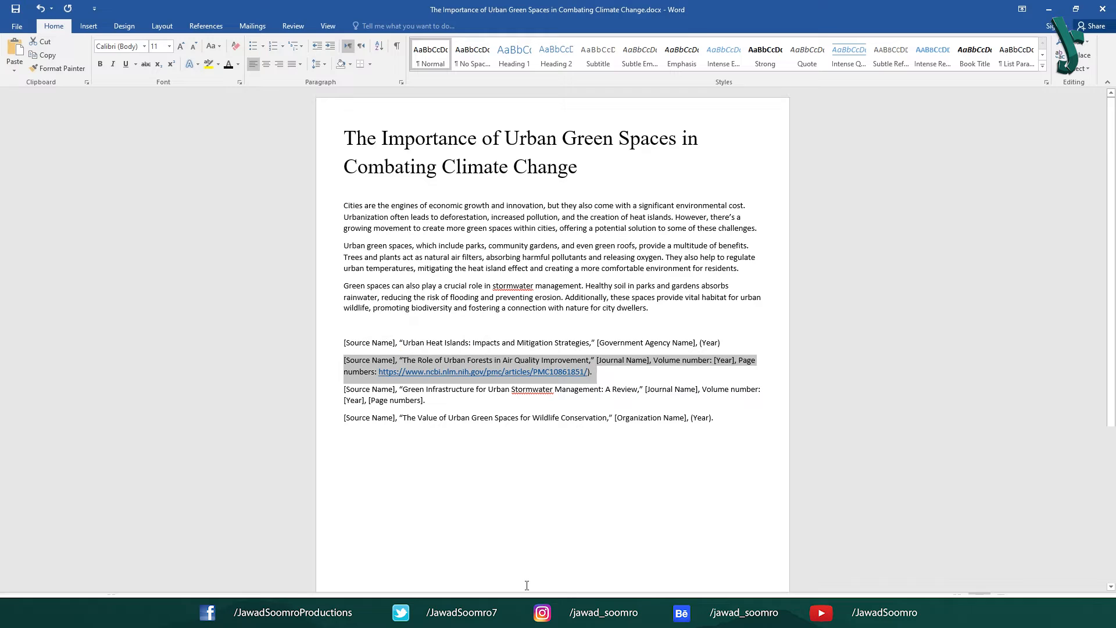
{"action": "left_click", "coordinate": [526, 610]}
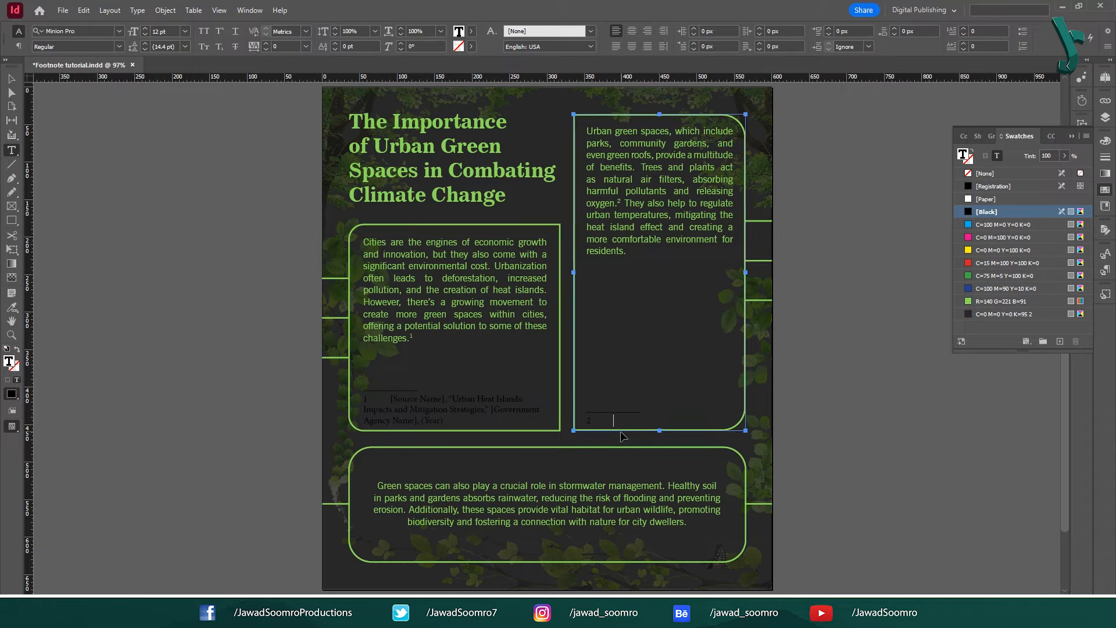
{"action": "key", "text": "ctrl+v"}
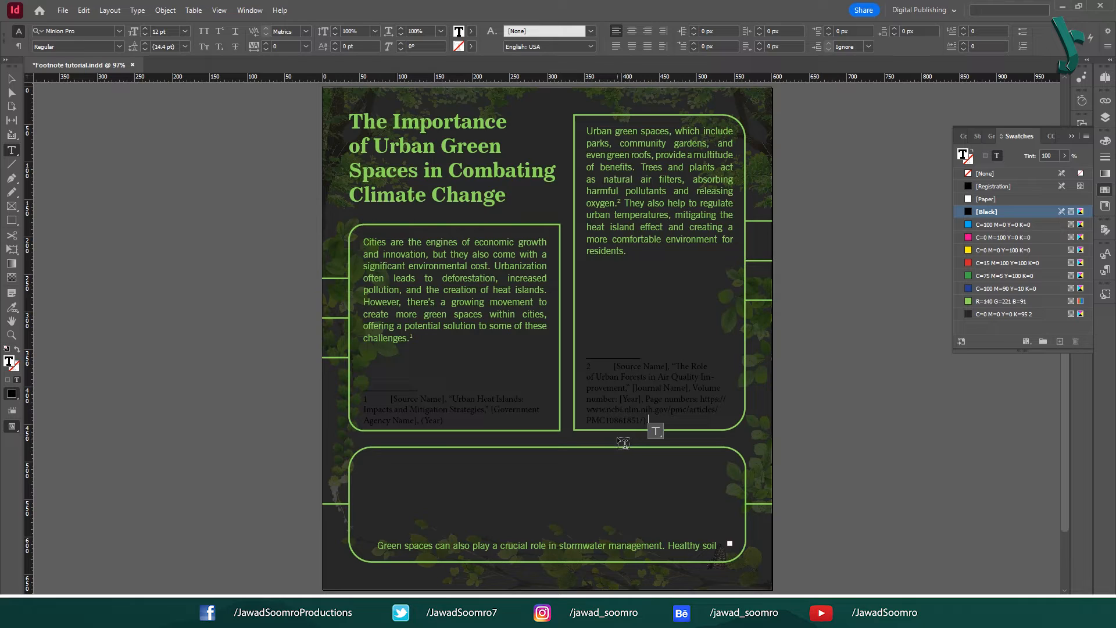
Check how the superscript references in the two upper boxes match their numbered footnote entries.
{"action": "left_click", "coordinate": [362, 402]}
{"action": "left_click_drag", "start_coordinate": [362, 402], "coordinate": [373, 410]}
{"action": "left_click_drag", "start_coordinate": [408, 337], "coordinate": [414, 338]}
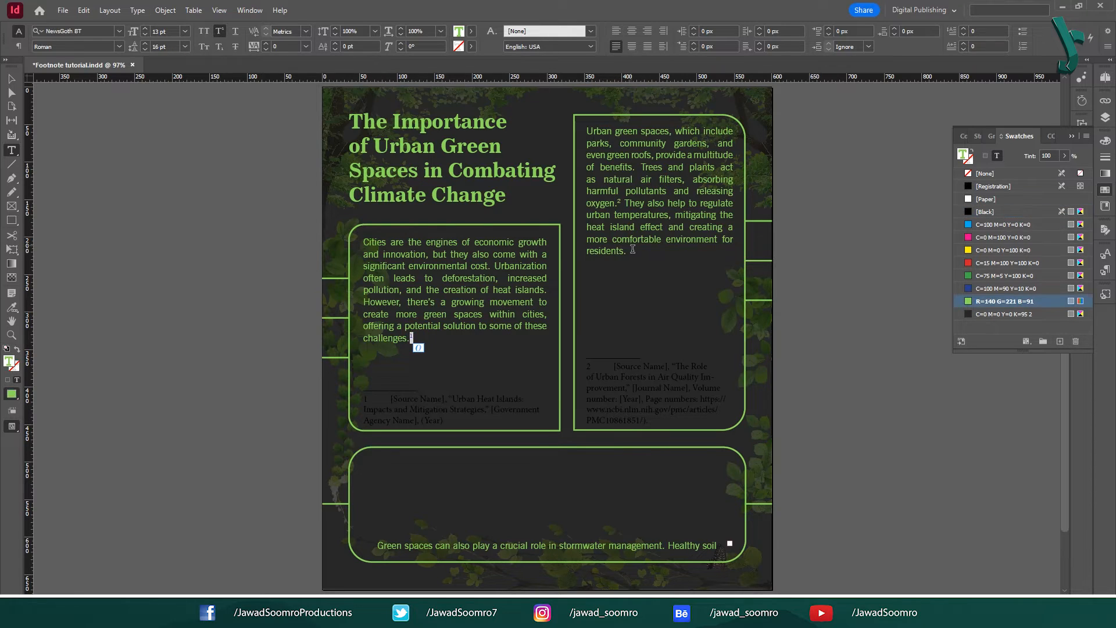
{"action": "left_click_drag", "start_coordinate": [616, 201], "coordinate": [621, 201]}
{"action": "left_click", "coordinate": [588, 366]}
{"action": "left_click", "coordinate": [420, 402]}
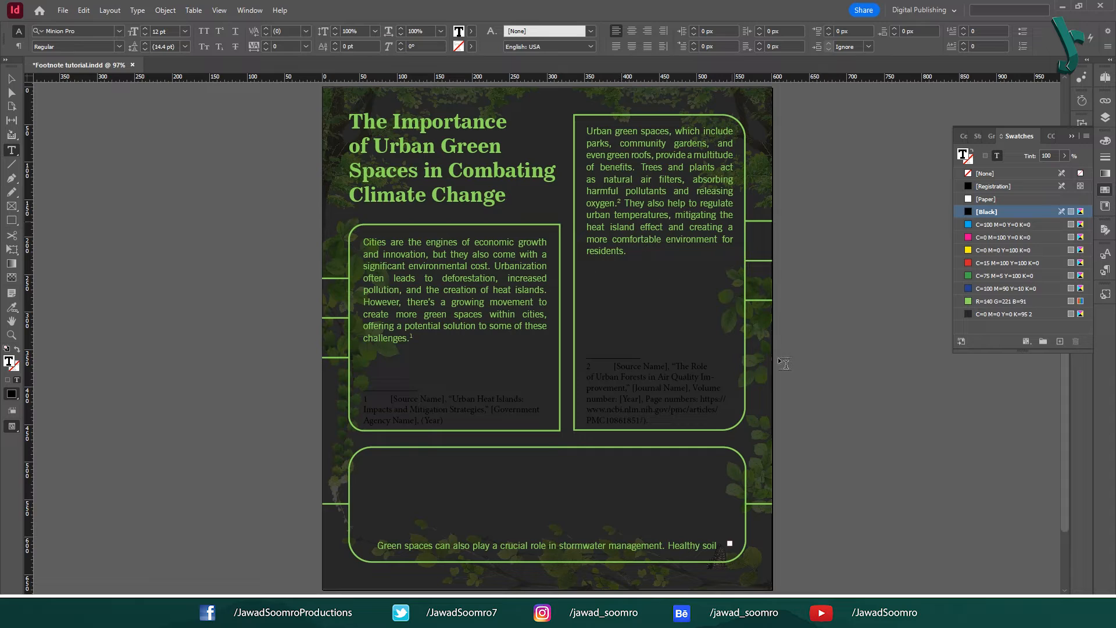
Insert a footnote after "residents." and paste in Word's "Green Infrastructure for Urban Stormwater Management: A Review" citation.
{"action": "left_click", "coordinate": [625, 251]}
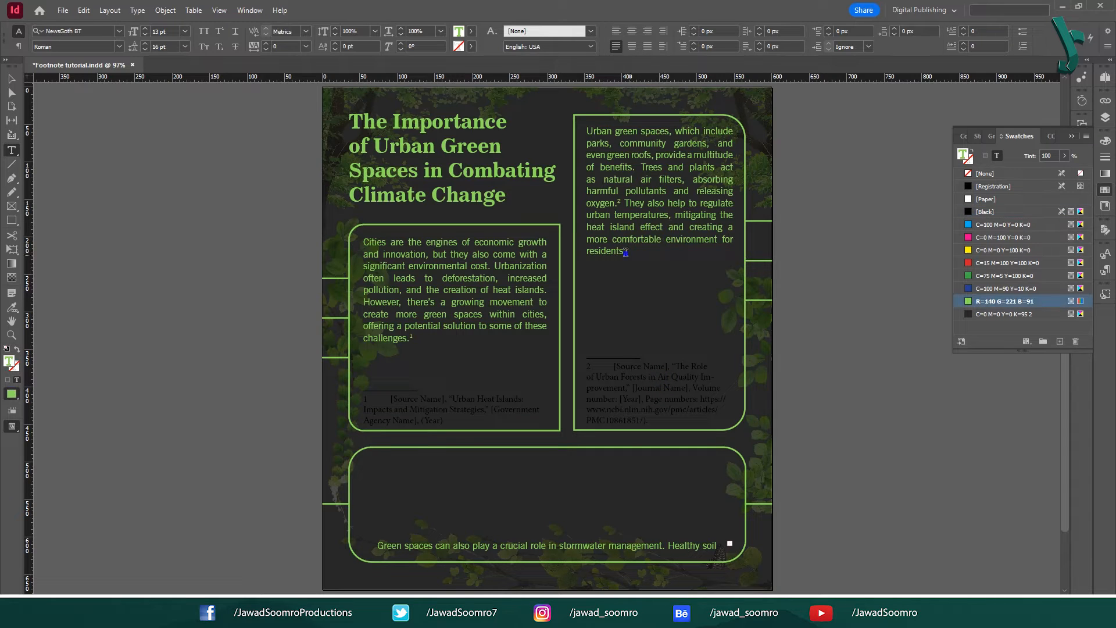
{"action": "right_click", "coordinate": [625, 251]}
{"action": "left_click", "coordinate": [676, 396]}
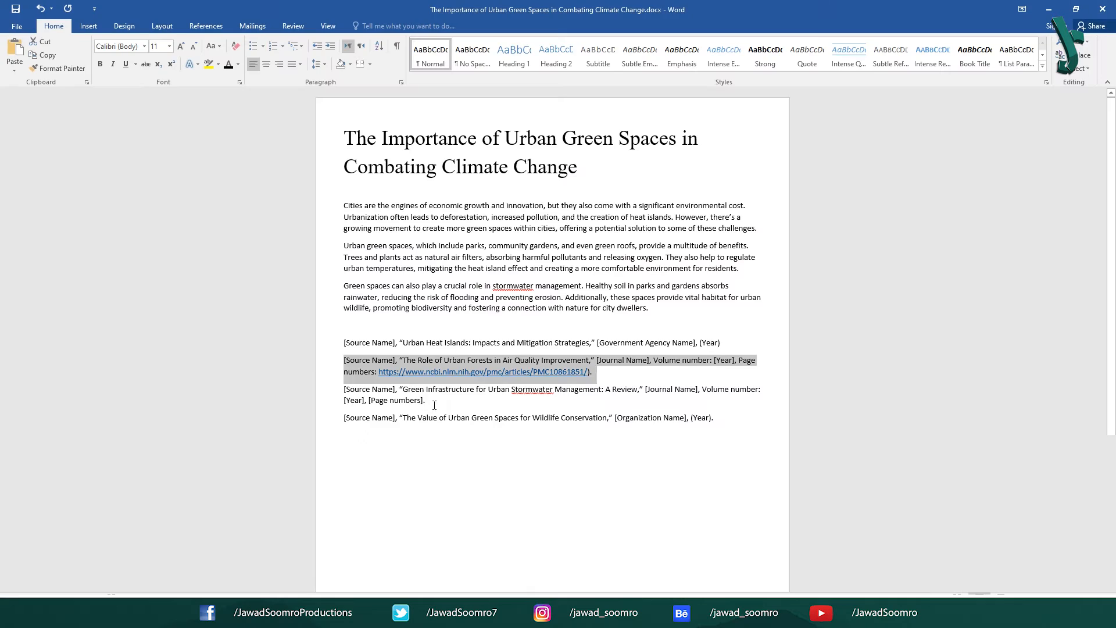
{"action": "left_click_drag", "start_coordinate": [433, 403], "coordinate": [336, 385]}
{"action": "right_click", "coordinate": [348, 388]}
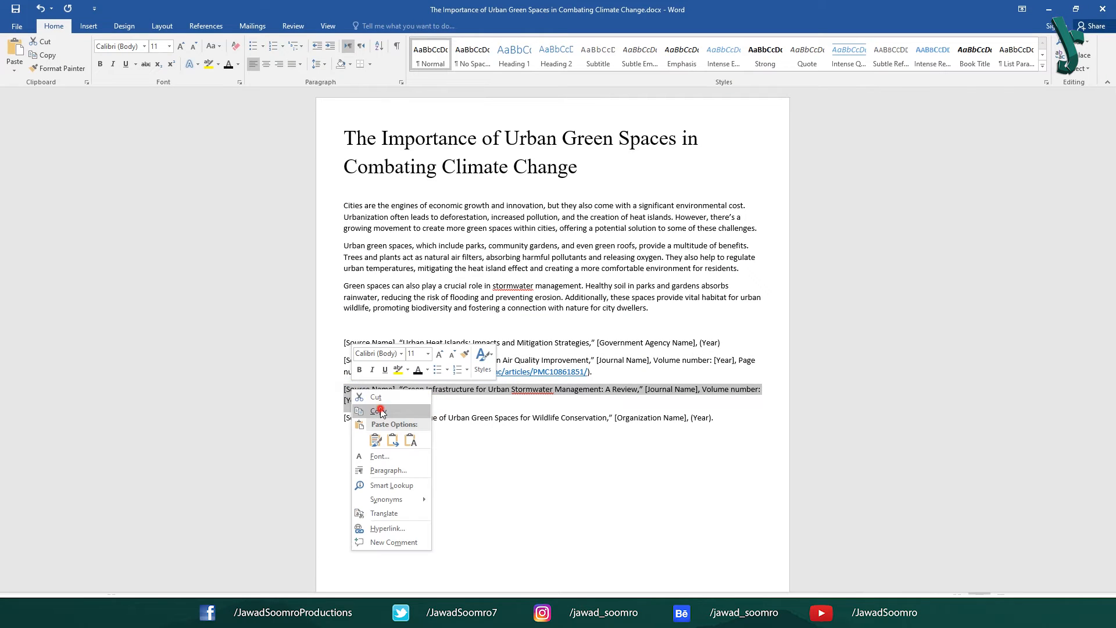
{"action": "left_click", "coordinate": [380, 409]}
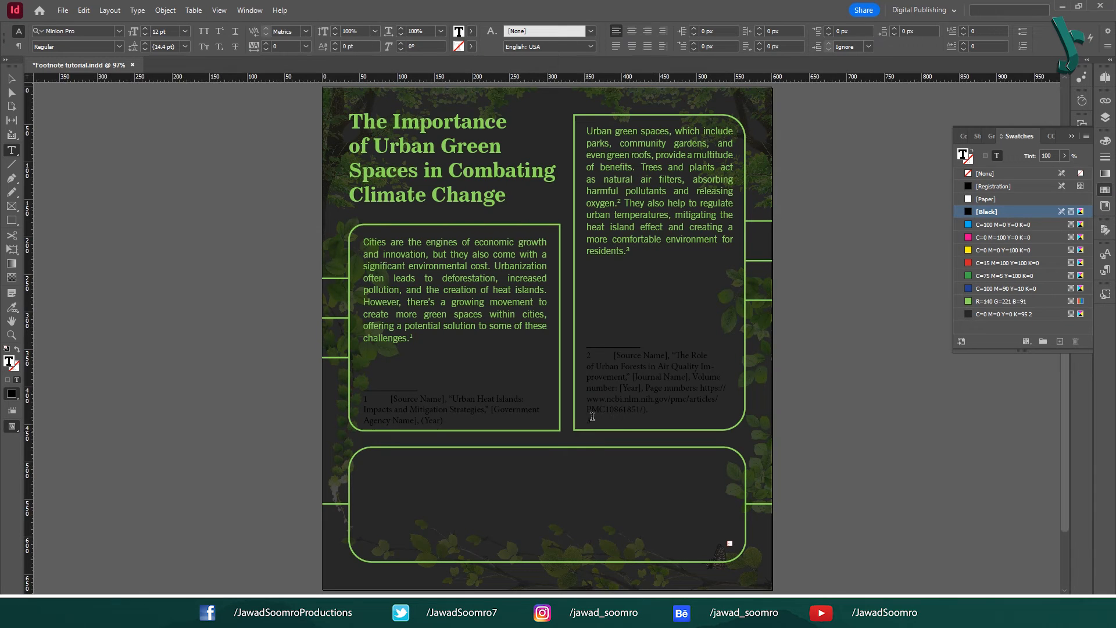
{"action": "key", "text": "ctrl+v"}
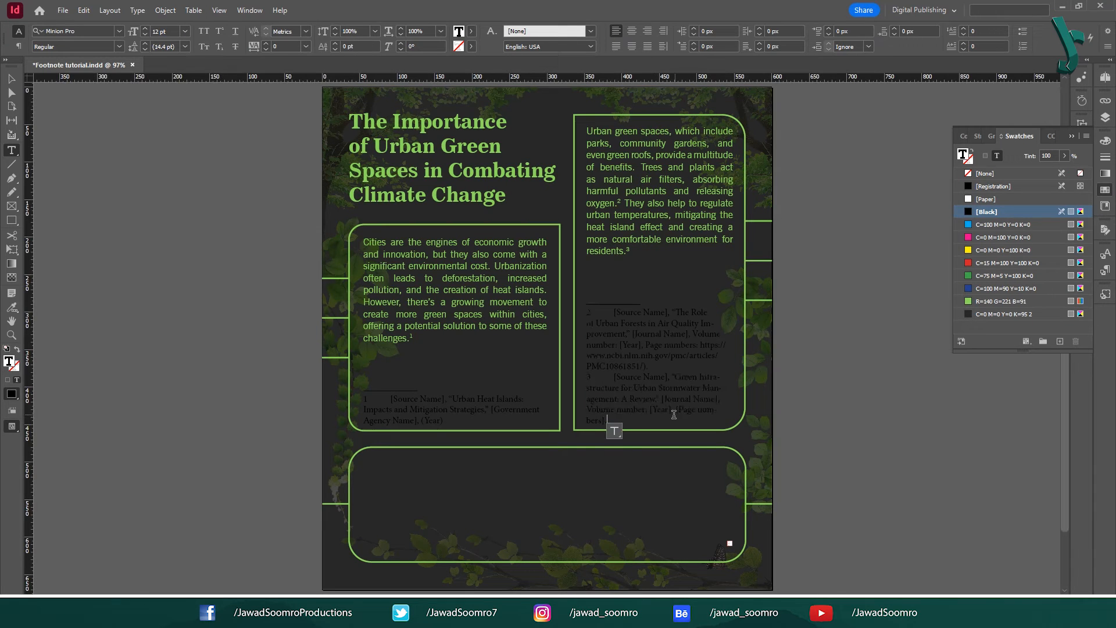
Delete the blank lines above the paragraph in the bottom box.
{"action": "left_click", "coordinate": [365, 486]}
{"action": "left_click", "coordinate": [401, 474]}
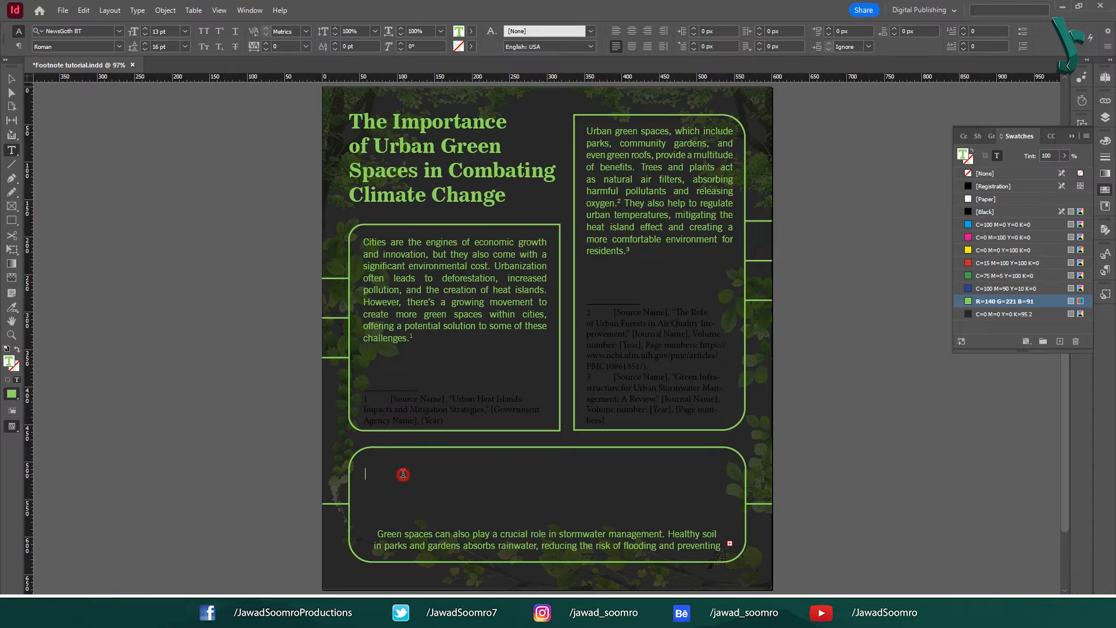
{"action": "key", "text": "Delete"}
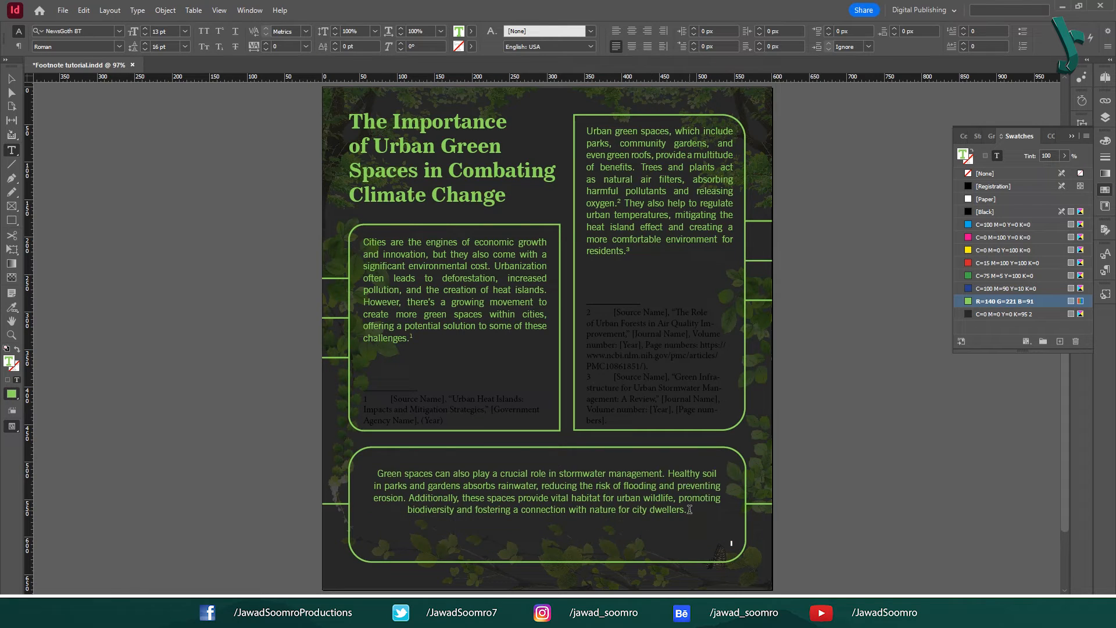
Add a footnote after "stormwater management." in the bottom box with the "The Value of Urban Green Spaces for Wildlife Conservation" citation.
{"action": "left_click", "coordinate": [663, 473]}
{"action": "right_click", "coordinate": [665, 474]}
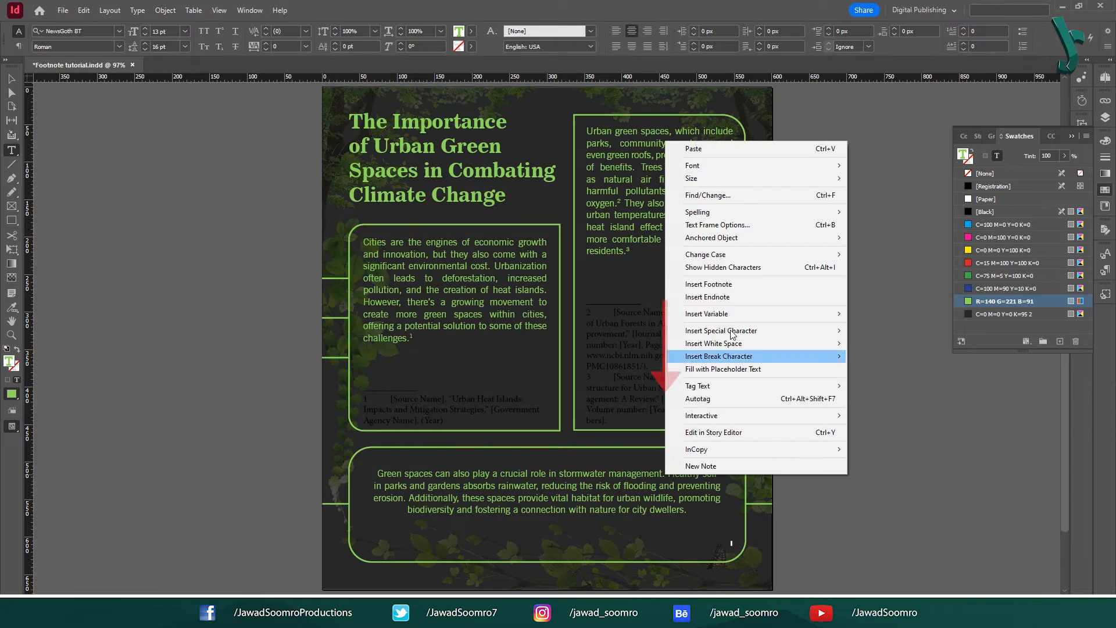
{"action": "left_click", "coordinate": [735, 288]}
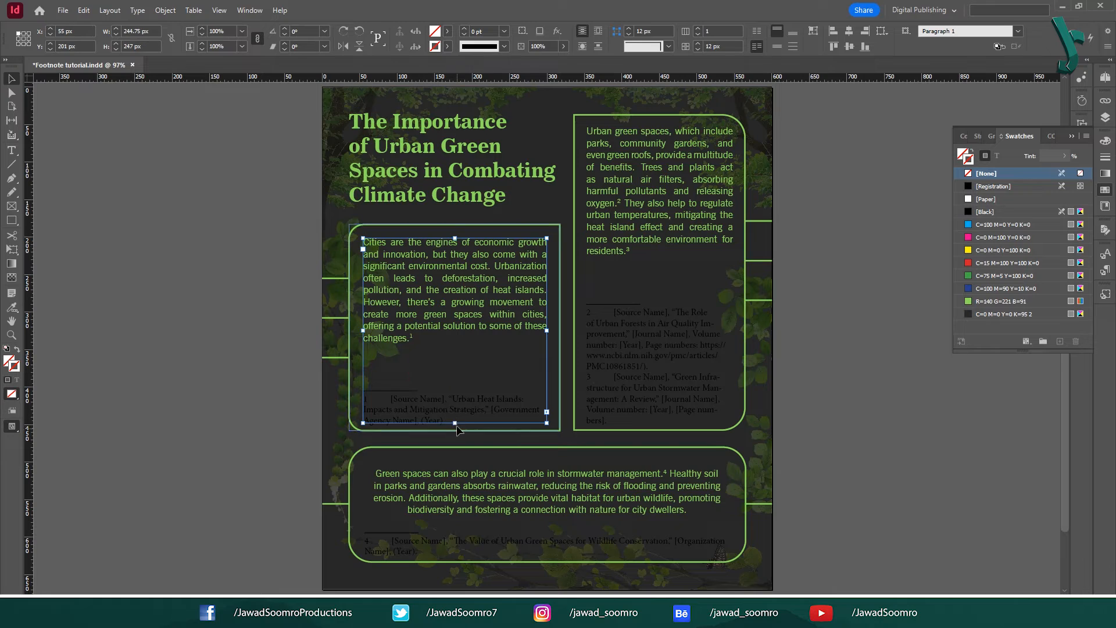
Try moving the lower edges of the three text frames to shift their footnotes.
{"action": "mouse_move", "coordinate": [455, 424]}
{"action": "left_mouse_down"}
{"action": "mouse_move", "coordinate": [456, 395]}
{"action": "mouse_move", "coordinate": [457, 424]}
{"action": "left_mouse_up"}
{"action": "left_click", "coordinate": [705, 360]}
{"action": "mouse_move", "coordinate": [659, 423]}
{"action": "left_mouse_down"}
{"action": "mouse_move", "coordinate": [661, 362]}
{"action": "mouse_move", "coordinate": [725, 542]}
{"action": "mouse_move", "coordinate": [659, 482]}
{"action": "mouse_move", "coordinate": [659, 430]}
{"action": "left_mouse_up"}
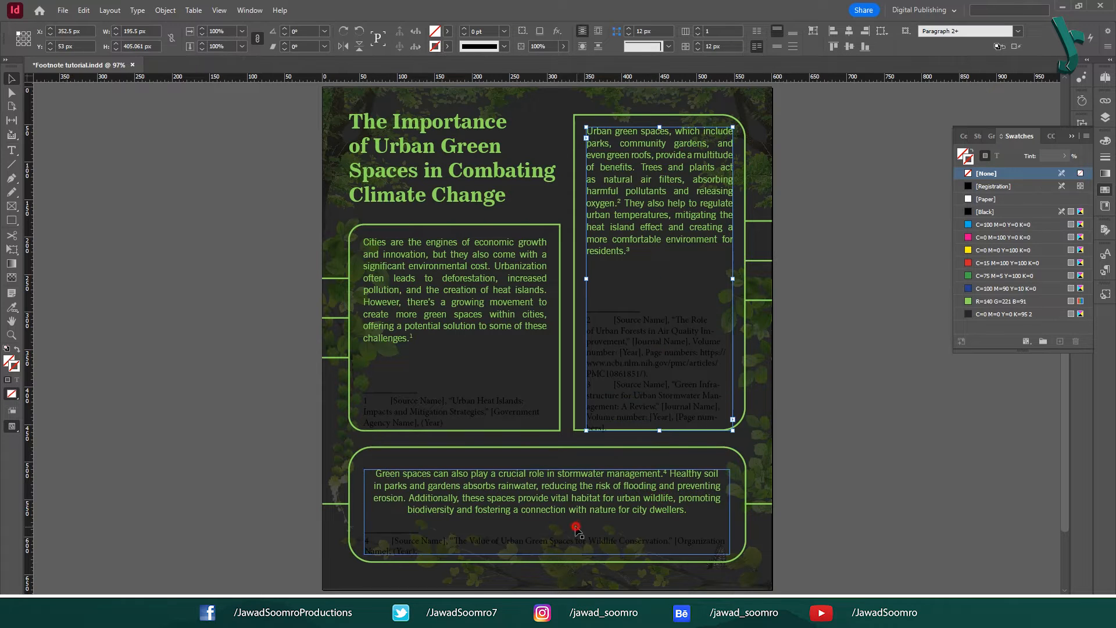
{"action": "left_click", "coordinate": [575, 529]}
{"action": "mouse_move", "coordinate": [547, 554]}
{"action": "left_mouse_down"}
{"action": "mouse_move", "coordinate": [548, 588]}
{"action": "mouse_move", "coordinate": [548, 538]}
{"action": "left_mouse_up"}
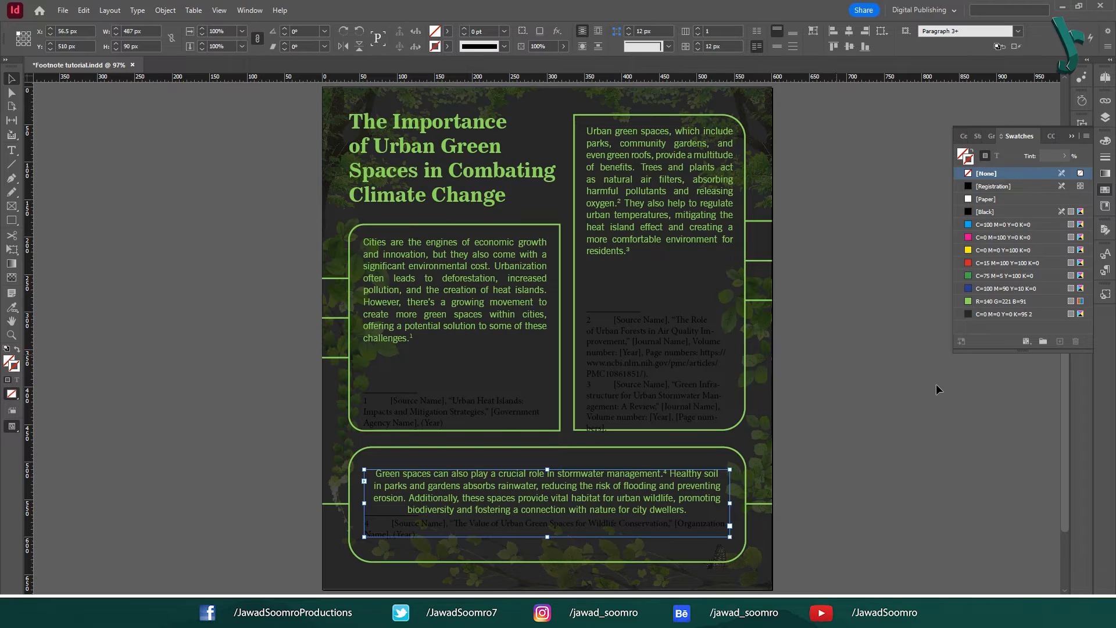
Undo the resizing of all three text frames.
{"action": "key", "text": "ctrl+z"}
{"action": "key", "text": "ctrl+z"}
{"action": "key", "text": "ctrl+z"}
{"action": "key", "text": "ctrl+z"}
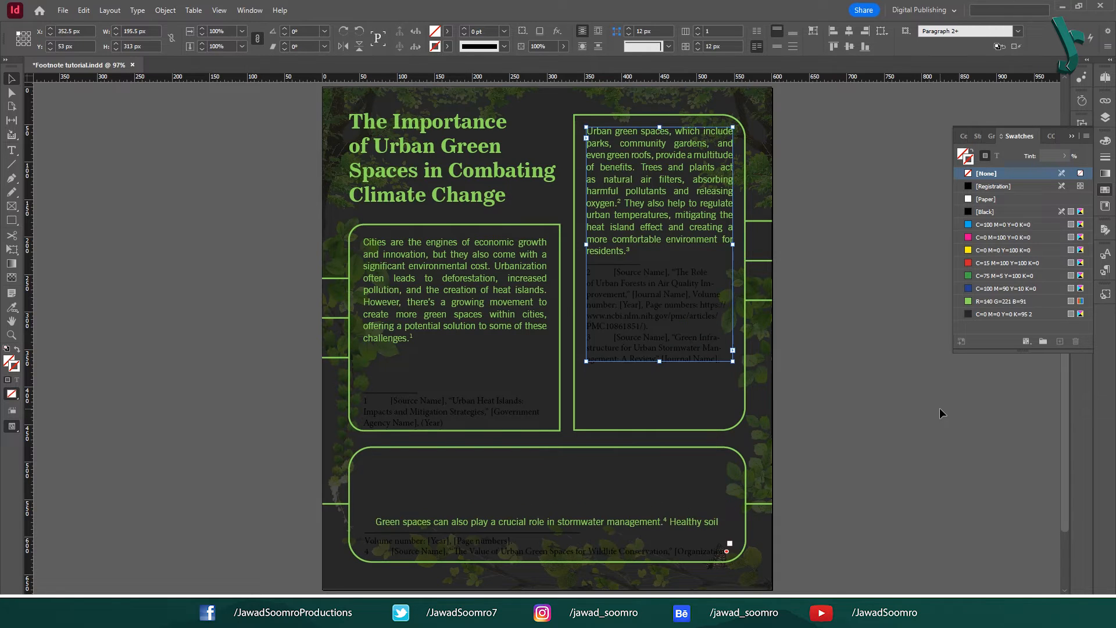
{"action": "key", "text": "ctrl+z"}
{"action": "key", "text": "ctrl+z"}
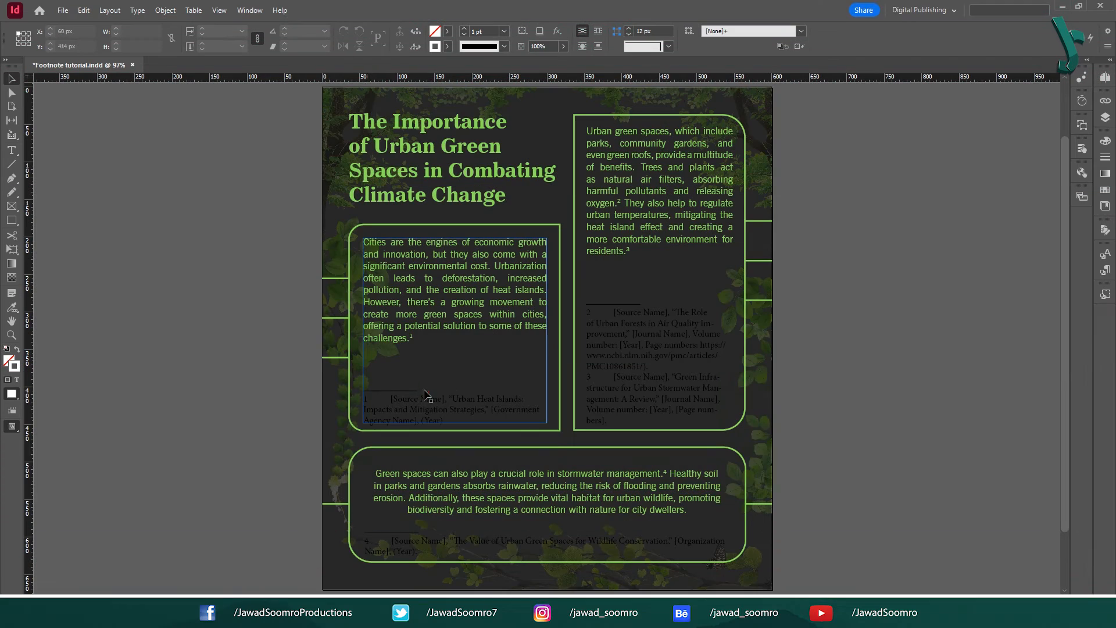
Open the document footnote options with the left text frame selected and enable the live preview.
{"action": "left_click", "coordinate": [427, 396]}
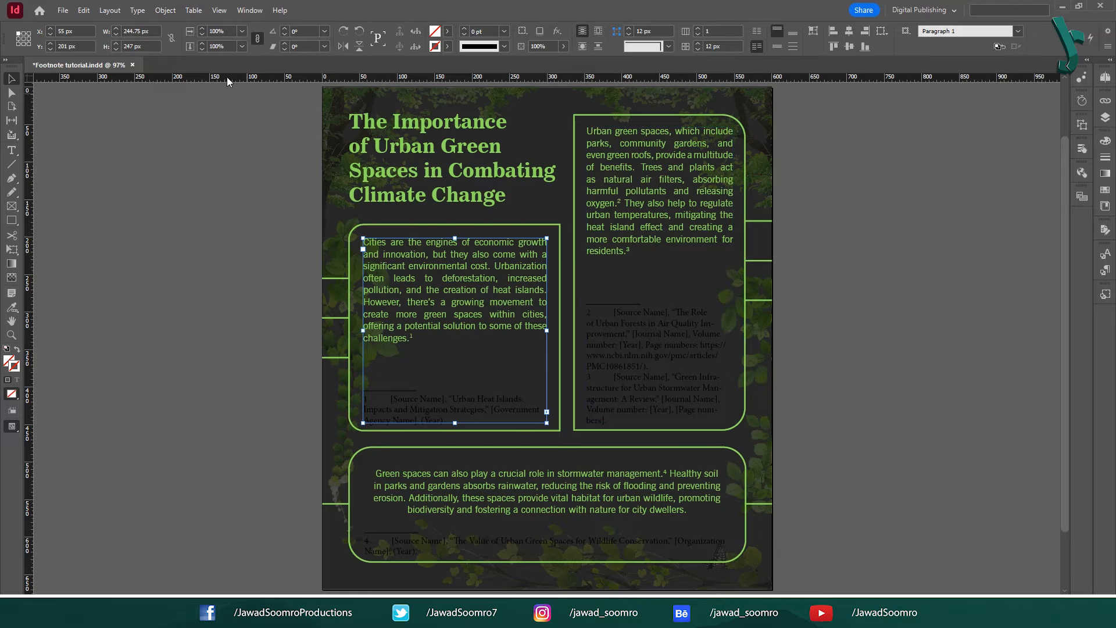
{"action": "left_click", "coordinate": [136, 10]}
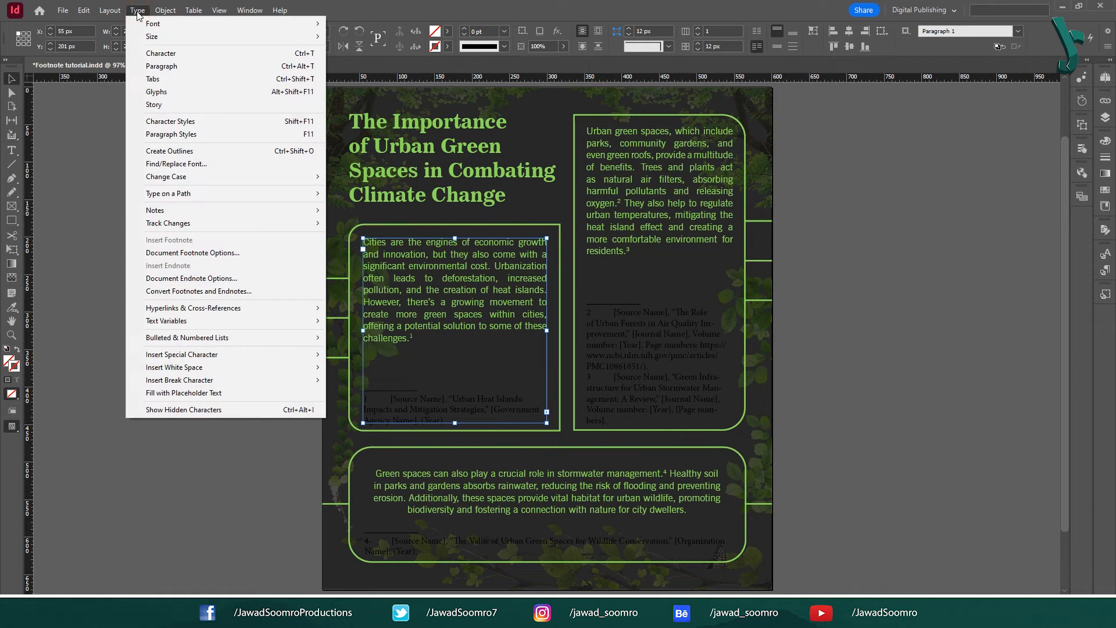
{"action": "left_click", "coordinate": [193, 254]}
{"action": "left_click_drag", "start_coordinate": [529, 110], "coordinate": [862, 140]}
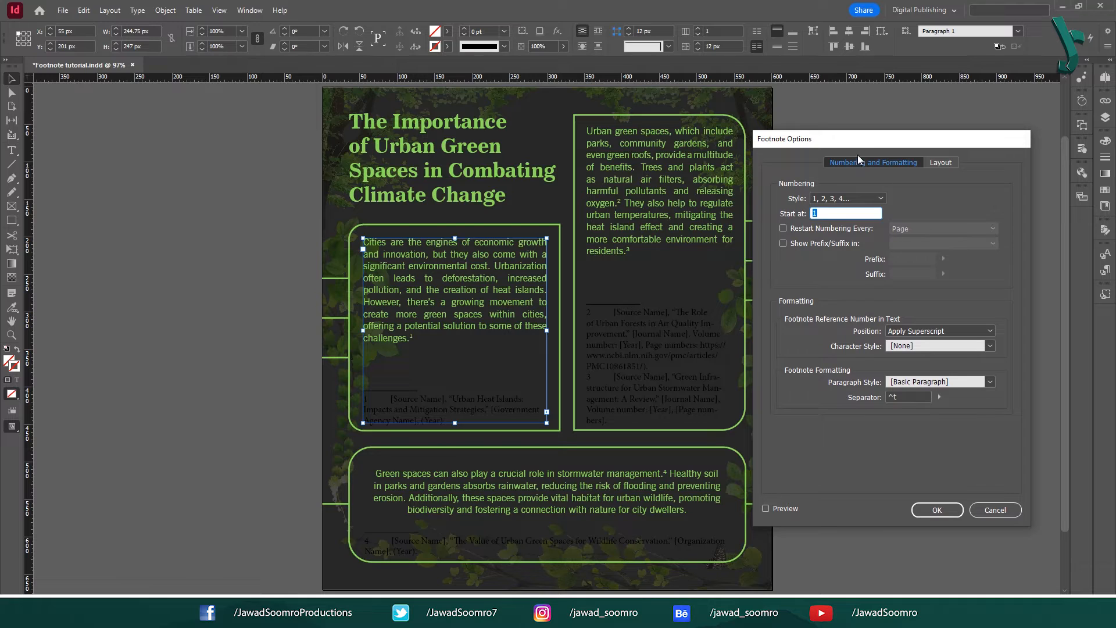
{"action": "left_click", "coordinate": [773, 507]}
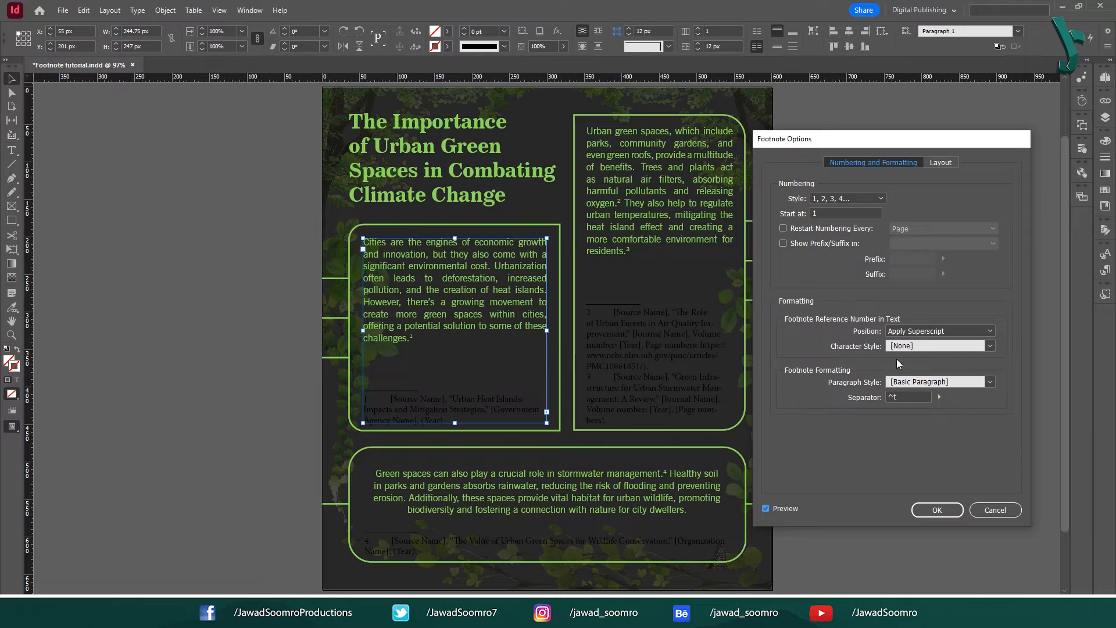
Set the footnote numbering style to asterisks (*, **, ***) and the reference number's character style to "Reference number".
{"action": "left_click", "coordinate": [837, 197]}
{"action": "left_click", "coordinate": [839, 211]}
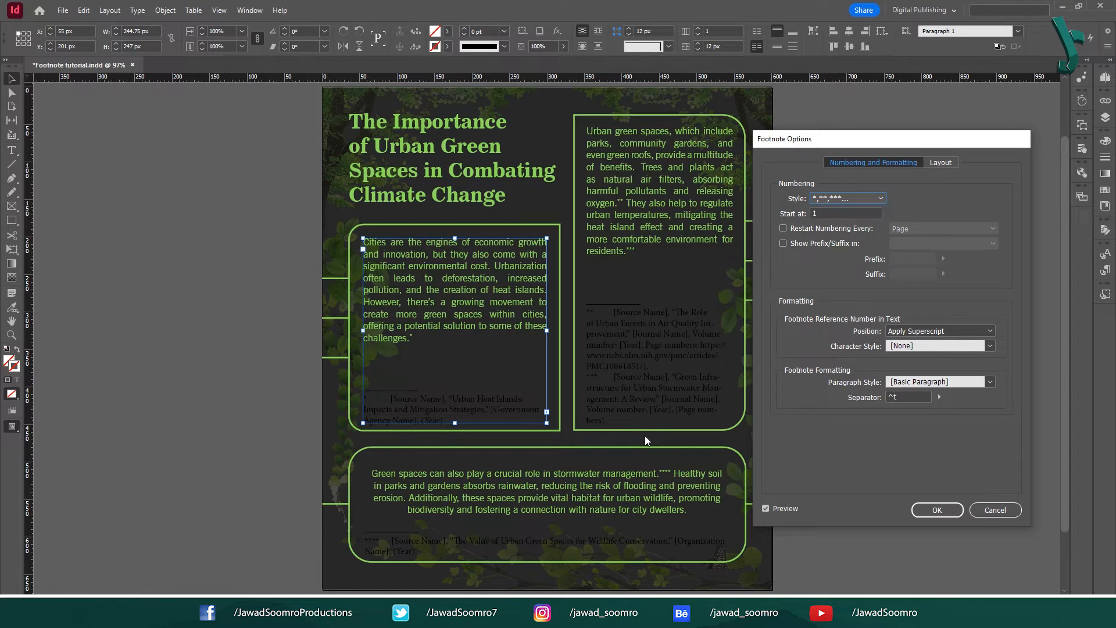
{"action": "left_click", "coordinate": [923, 408]}
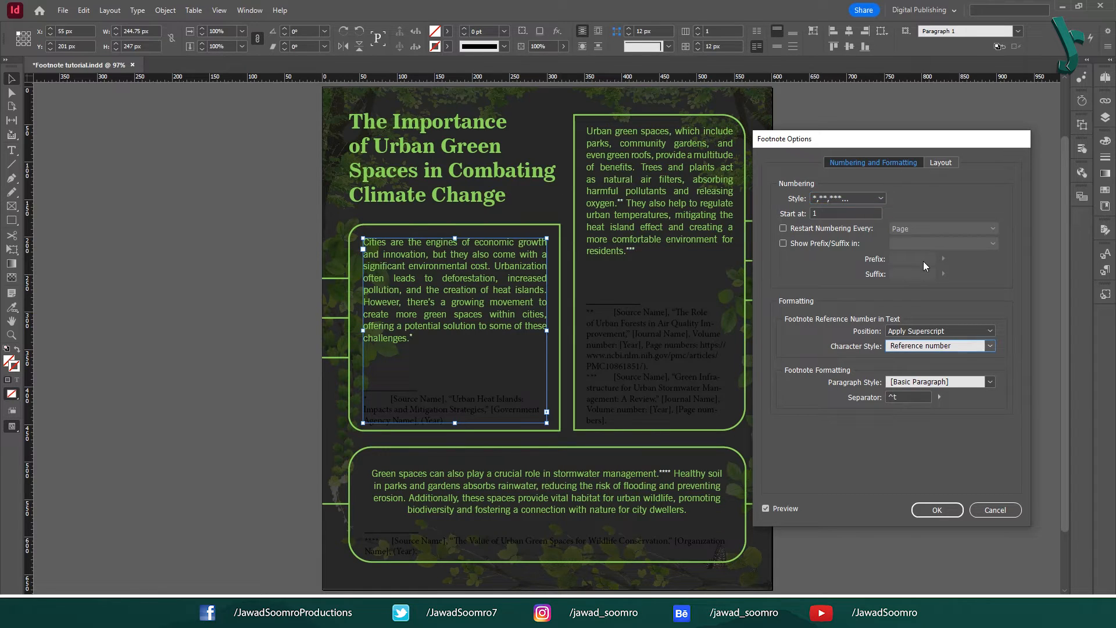
Try the numbering styles 01, 02, 03; a, b, c, d; I, II, III, IV; 1, 2, 3, 4; and i, ii, iii, iv for the footnotes.
{"action": "left_click", "coordinate": [856, 206]}
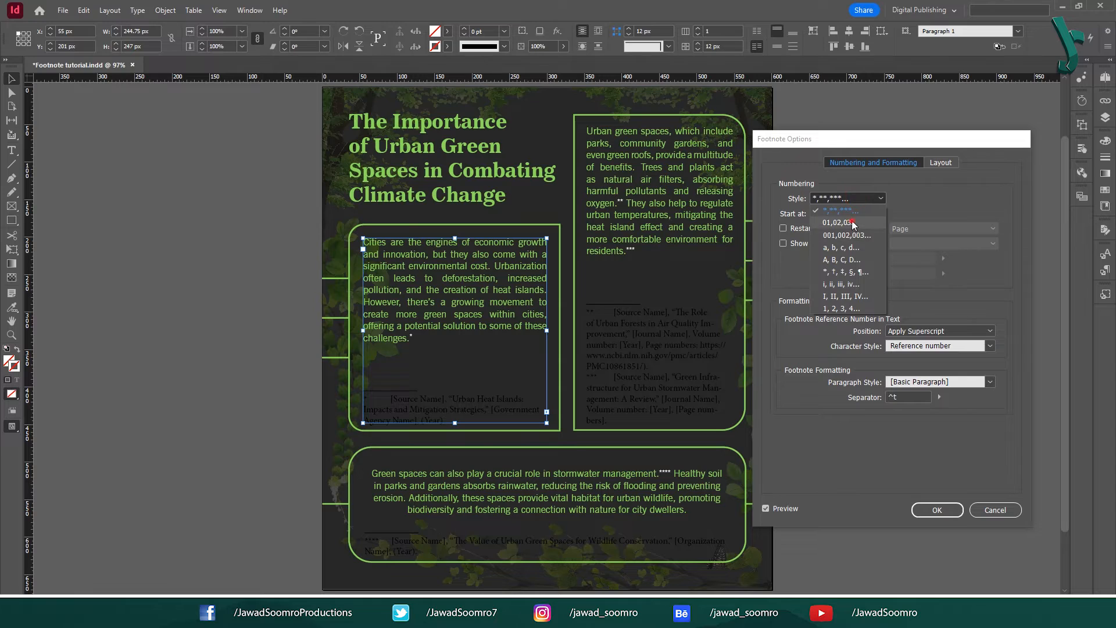
{"action": "left_click", "coordinate": [835, 222]}
{"action": "left_click", "coordinate": [869, 201]}
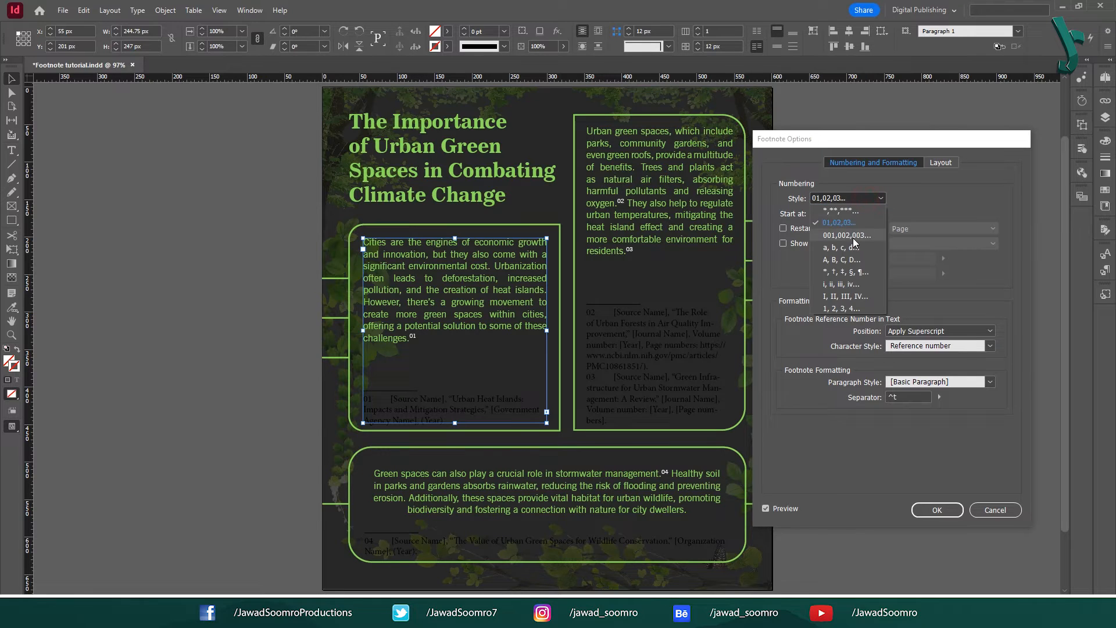
{"action": "left_click", "coordinate": [856, 243]}
{"action": "left_click", "coordinate": [847, 200]}
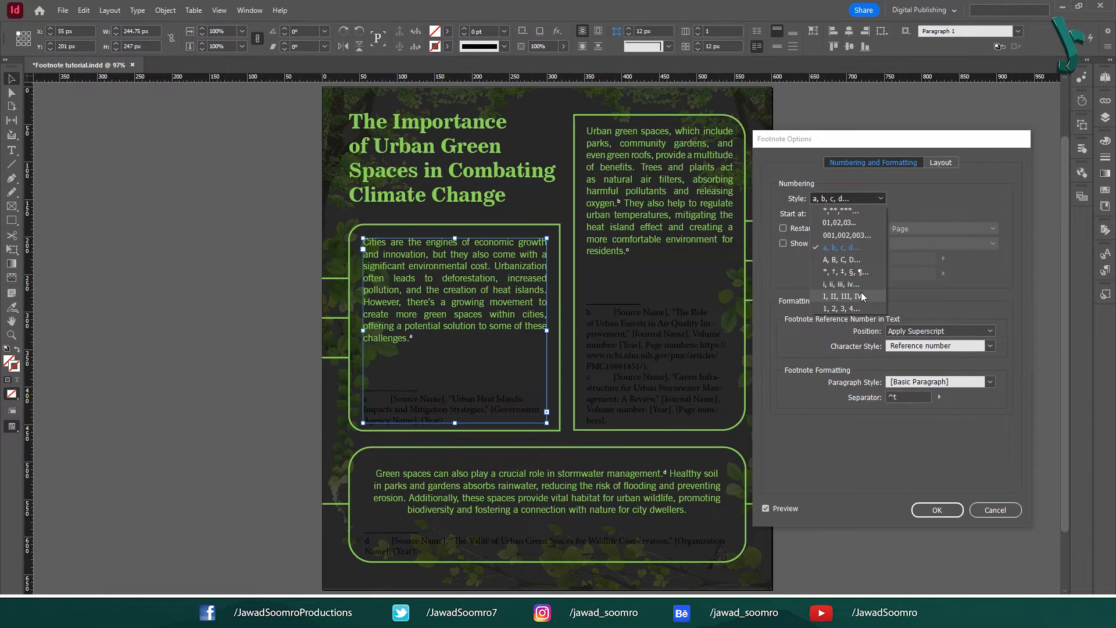
{"action": "left_click", "coordinate": [837, 302]}
{"action": "left_click", "coordinate": [847, 200]}
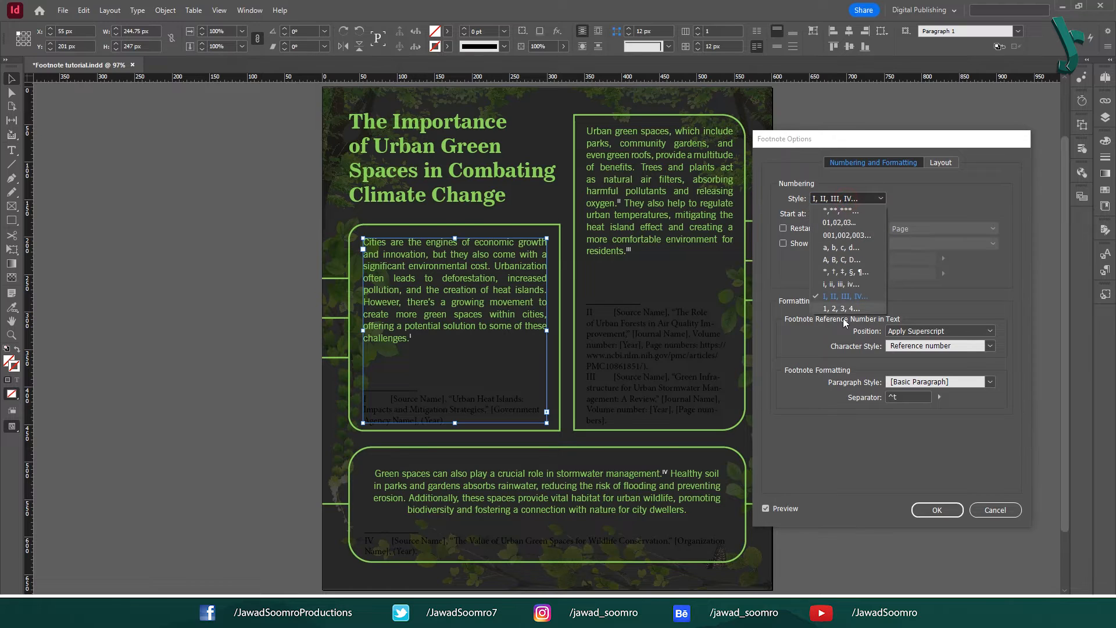
{"action": "left_click", "coordinate": [847, 213]}
{"action": "left_click", "coordinate": [866, 200]}
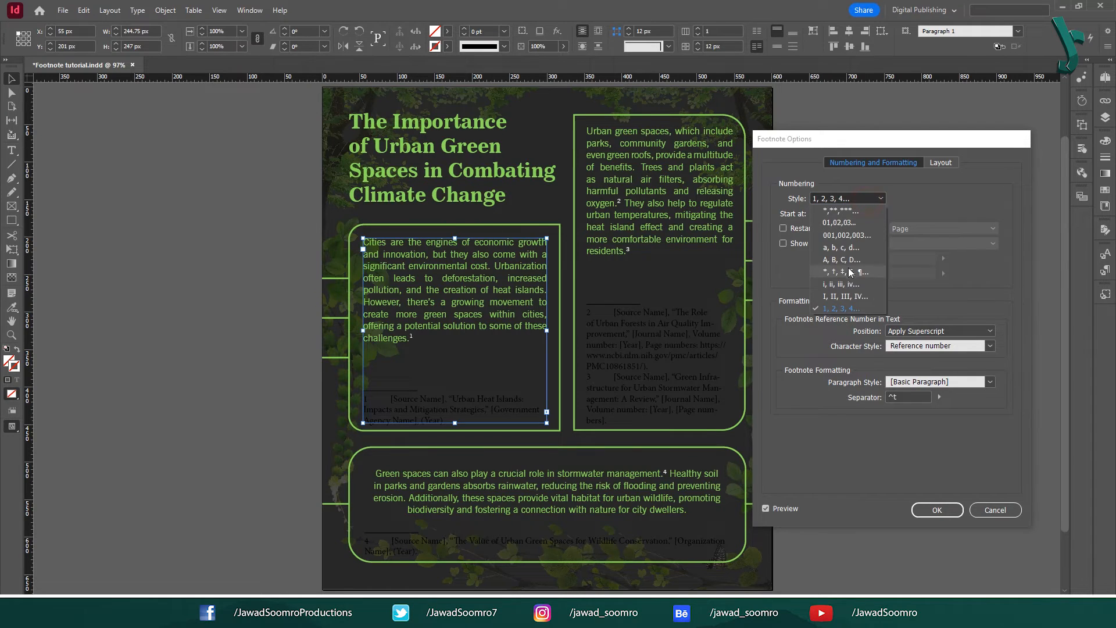
{"action": "left_click", "coordinate": [851, 286]}
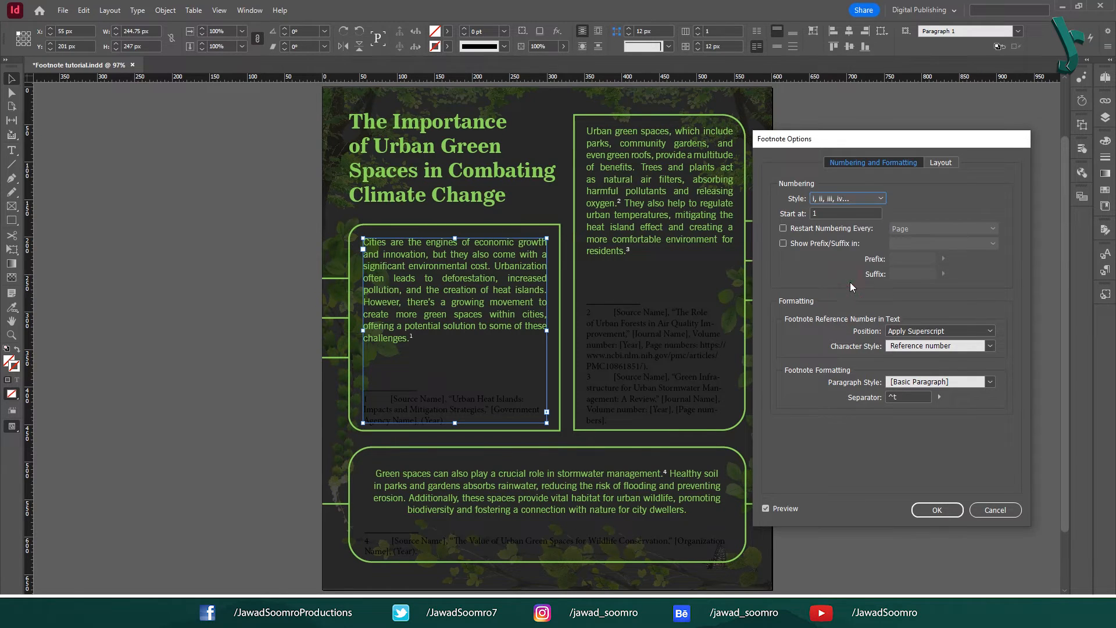
Try other starting numbers for the footnotes, such as 3, and set the start back to 1.
{"action": "left_click", "coordinate": [823, 212]}
{"action": "key", "text": "BackSpace"}
{"action": "type", "text": "2"}
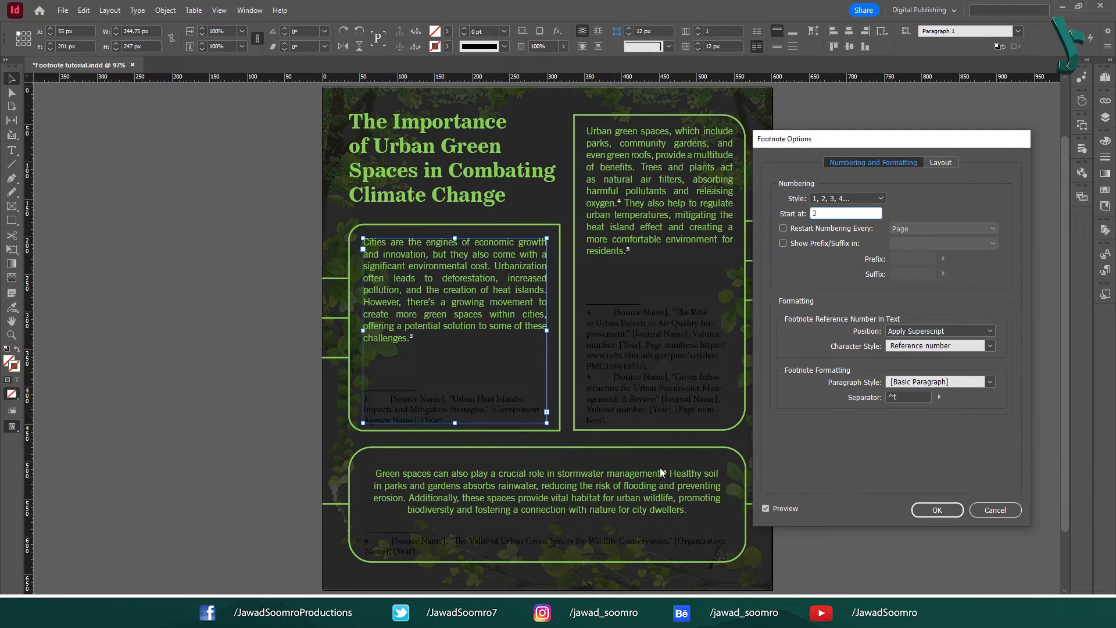
{"action": "key", "text": "BackSpace"}
{"action": "type", "text": "9"}
{"action": "key", "text": "BackSpace"}
{"action": "type", "text": "1"}
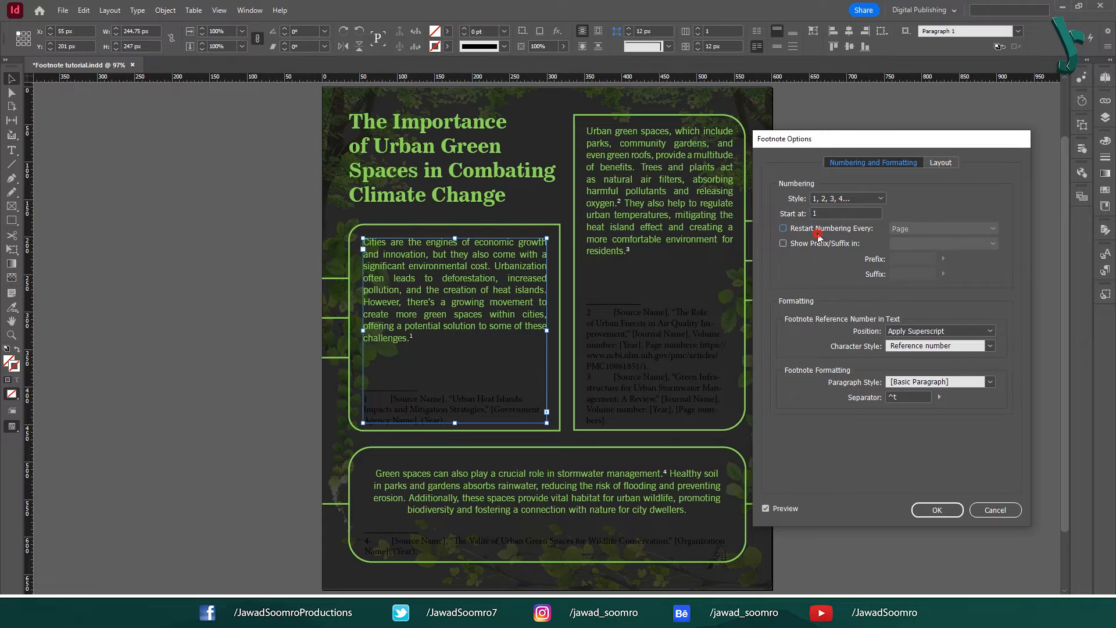
Try restarting the footnote numbering on every page, view the other restart choices, and turn the restart off again.
{"action": "left_click", "coordinate": [815, 229]}
{"action": "left_click", "coordinate": [944, 231]}
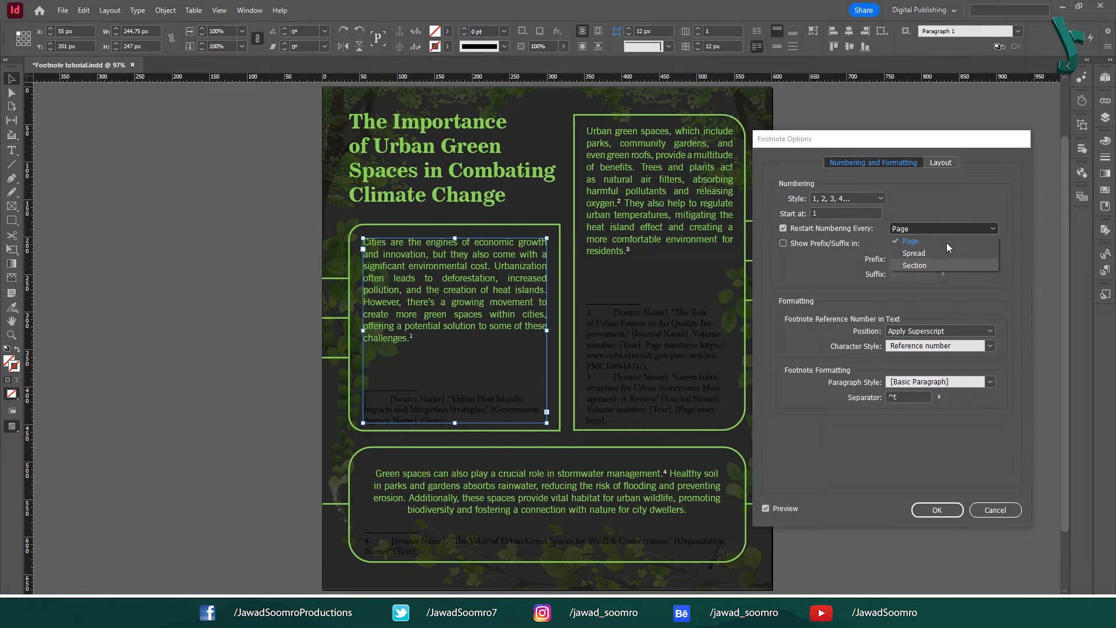
{"action": "left_click", "coordinate": [962, 206]}
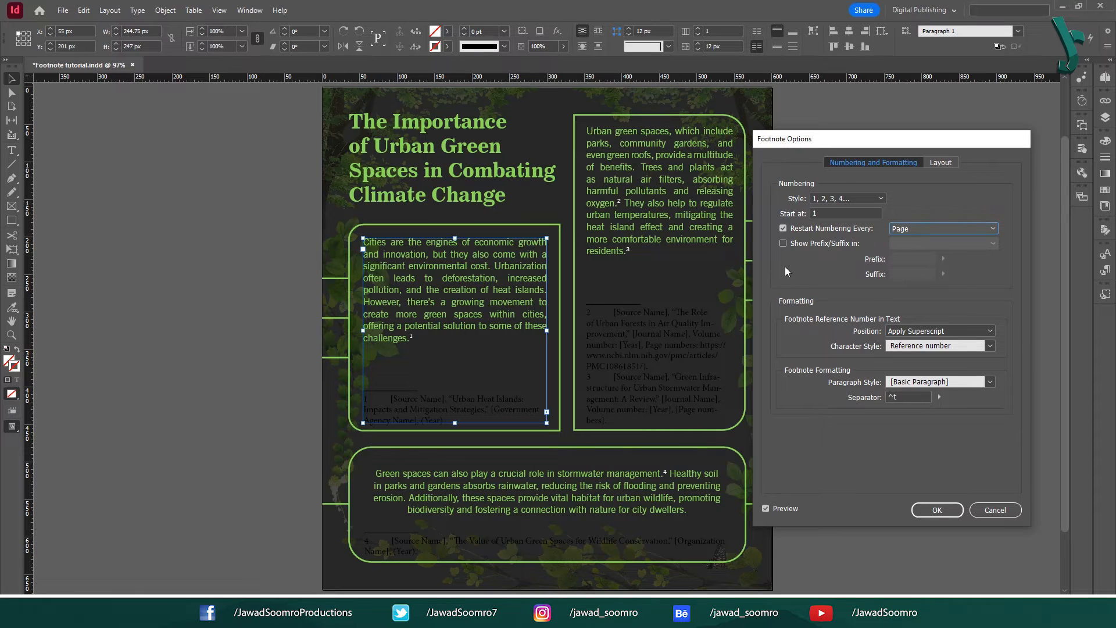
{"action": "left_click", "coordinate": [825, 230]}
Try showing a prefix and suffix in the footnote reference and switch the option back off.
{"action": "left_click", "coordinate": [819, 245]}
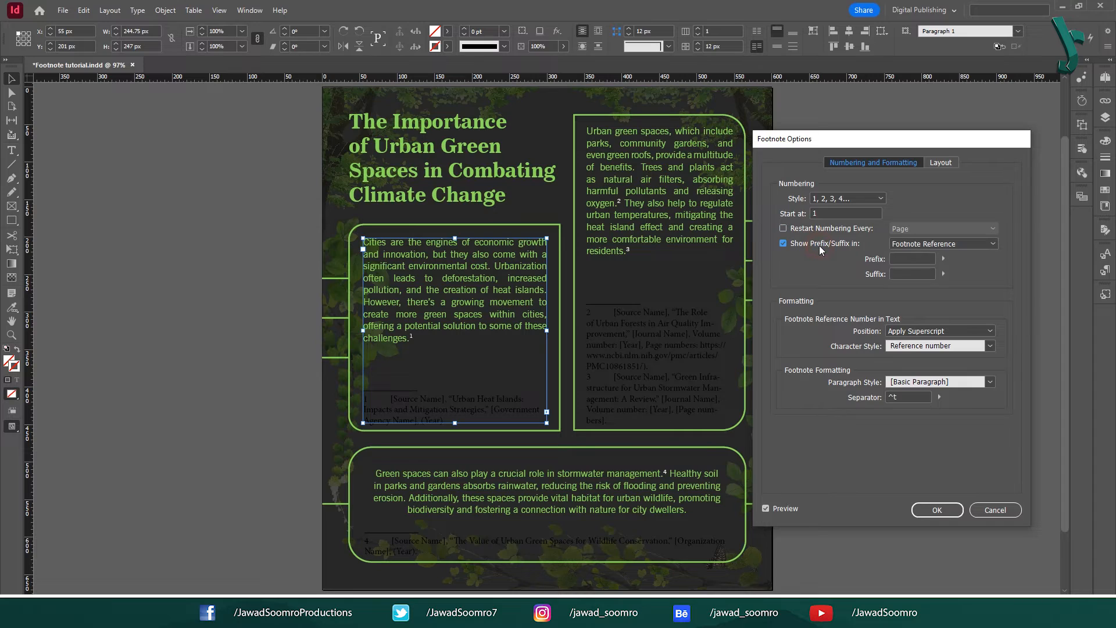
{"action": "left_click", "coordinate": [909, 247]}
{"action": "left_click", "coordinate": [934, 259]}
{"action": "left_click", "coordinate": [818, 245]}
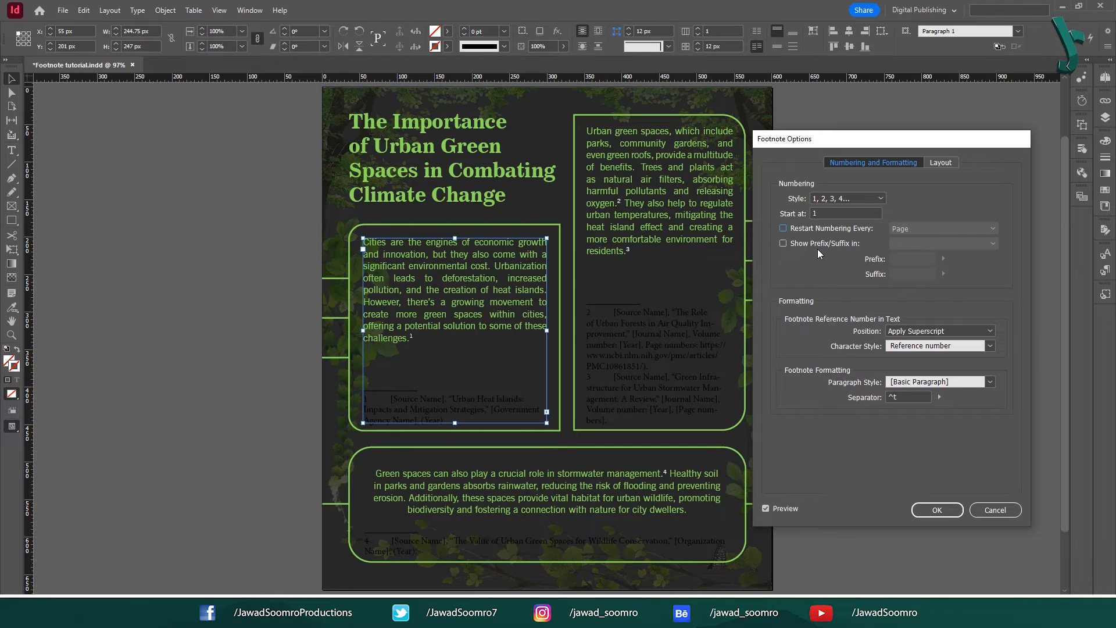
Enable the footnote prefix/suffix display and try showing it in Footnote Text and in Both Reference and Text.
{"action": "left_click", "coordinate": [819, 249]}
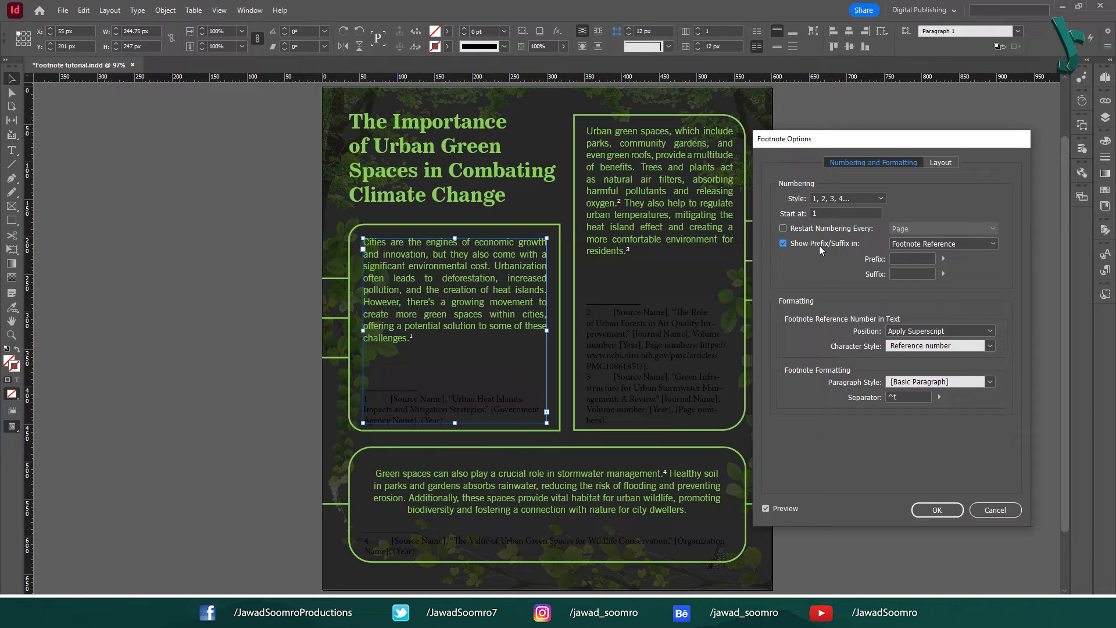
{"action": "left_click", "coordinate": [929, 244]}
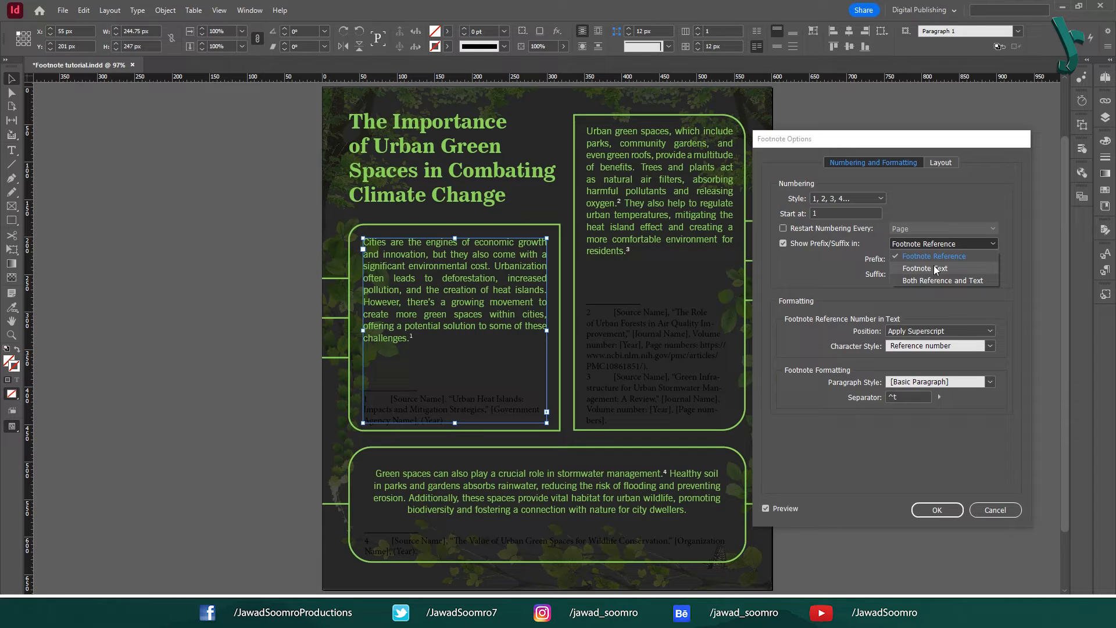
{"action": "left_click", "coordinate": [935, 269]}
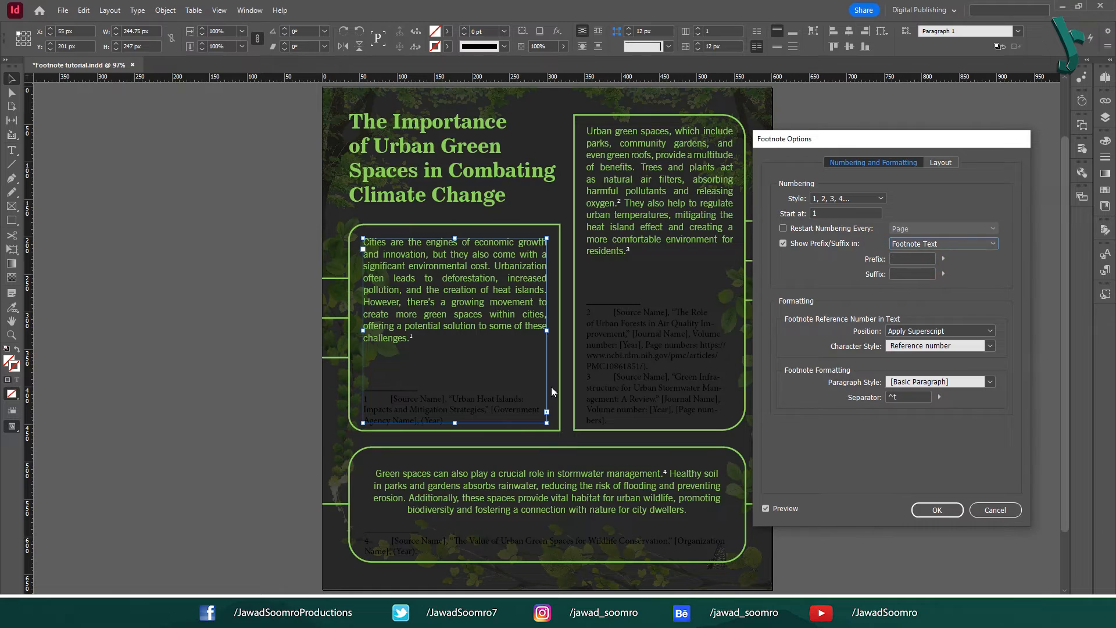
{"action": "left_click", "coordinate": [928, 244]}
{"action": "left_click", "coordinate": [942, 283]}
Set the prefix to [ and the suffix to ], show them in the Footnote Reference, and apply the options.
{"action": "left_click", "coordinate": [925, 258]}
{"action": "left_click", "coordinate": [942, 258]}
{"action": "left_click", "coordinate": [981, 277]}
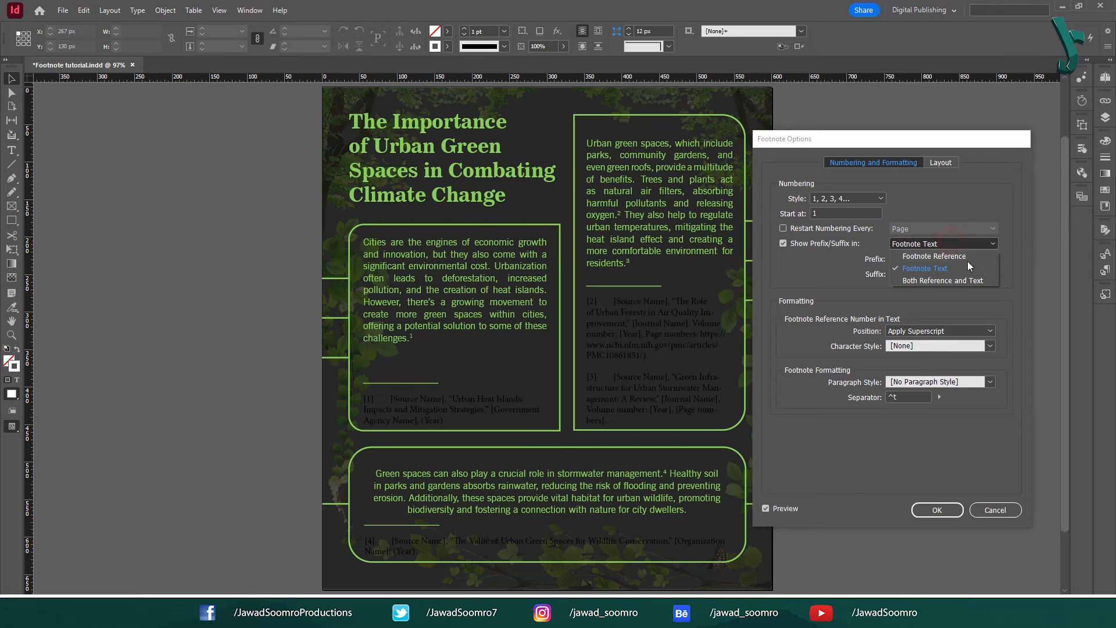
{"action": "left_click", "coordinate": [966, 257]}
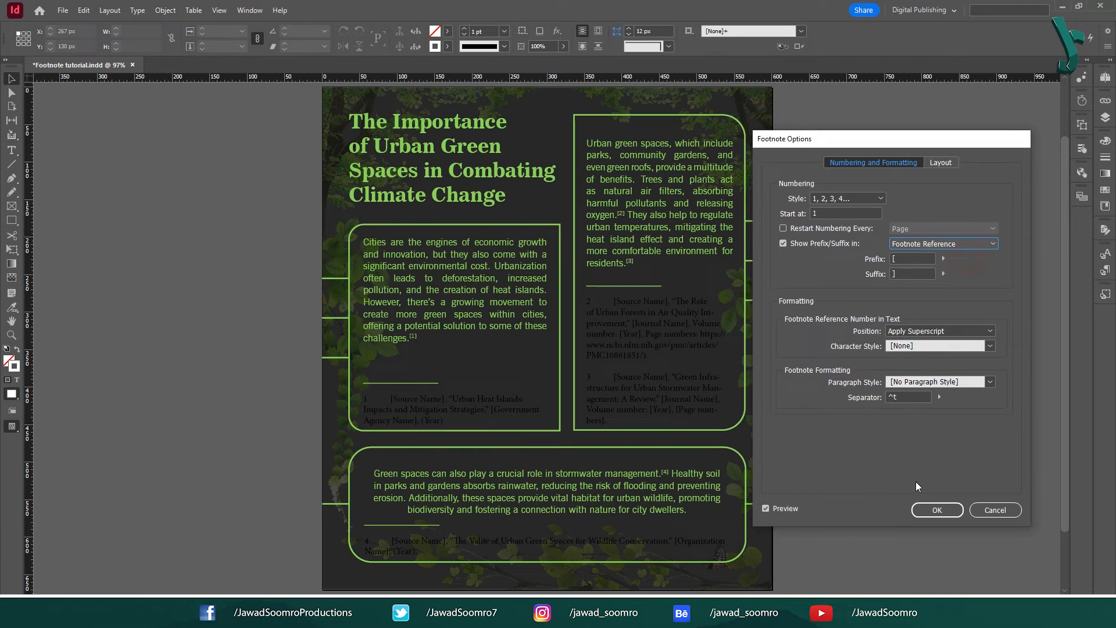
{"action": "left_click", "coordinate": [915, 514]}
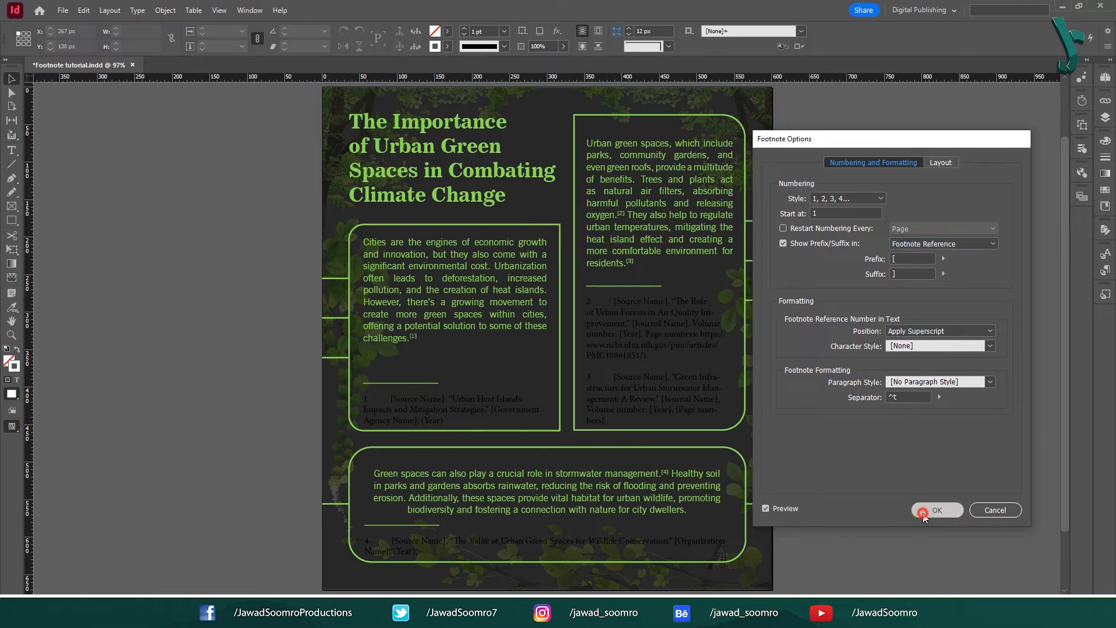
Apply the Footnote paragraph style to the footnote texts in all three boxes.
{"action": "double_click", "coordinate": [466, 406]}
{"action": "left_click", "coordinate": [1104, 270]}
{"action": "left_click", "coordinate": [1000, 328]}
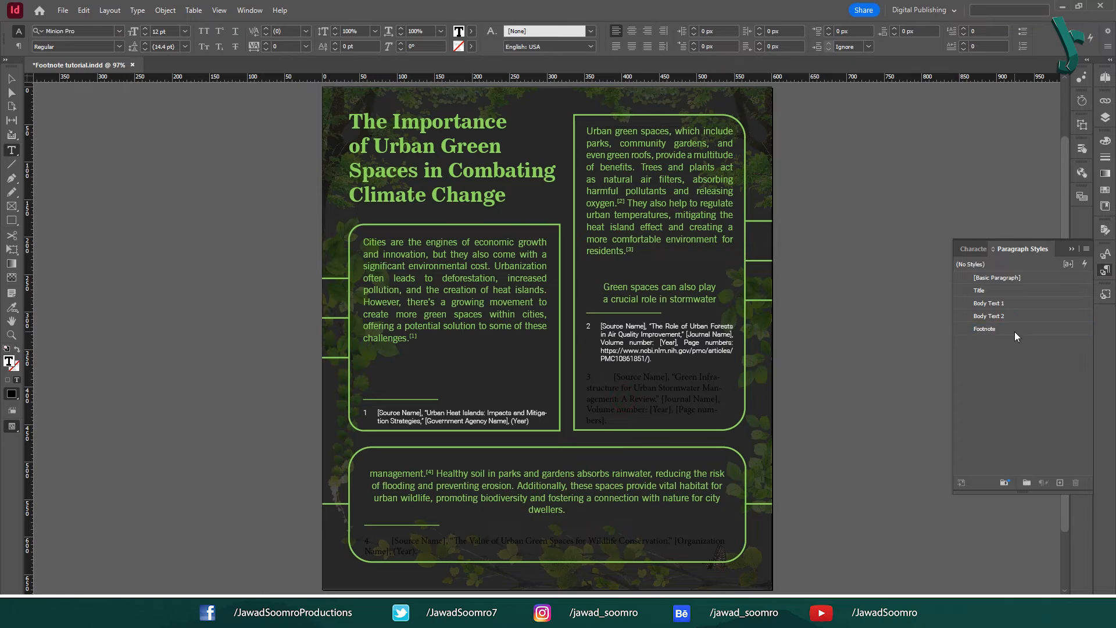
{"action": "left_click", "coordinate": [660, 277]}
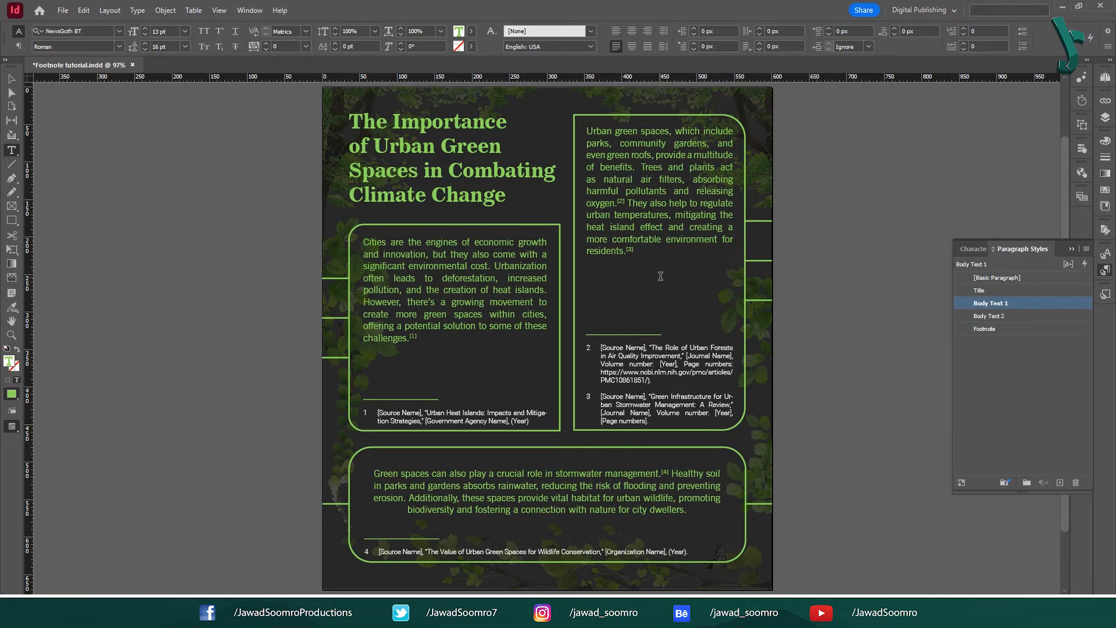
{"action": "key", "text": "Escape"}
Compare the formatting of the footnotes' own numbers with that of the reference number in the body text.
{"action": "left_click", "coordinate": [363, 412]}
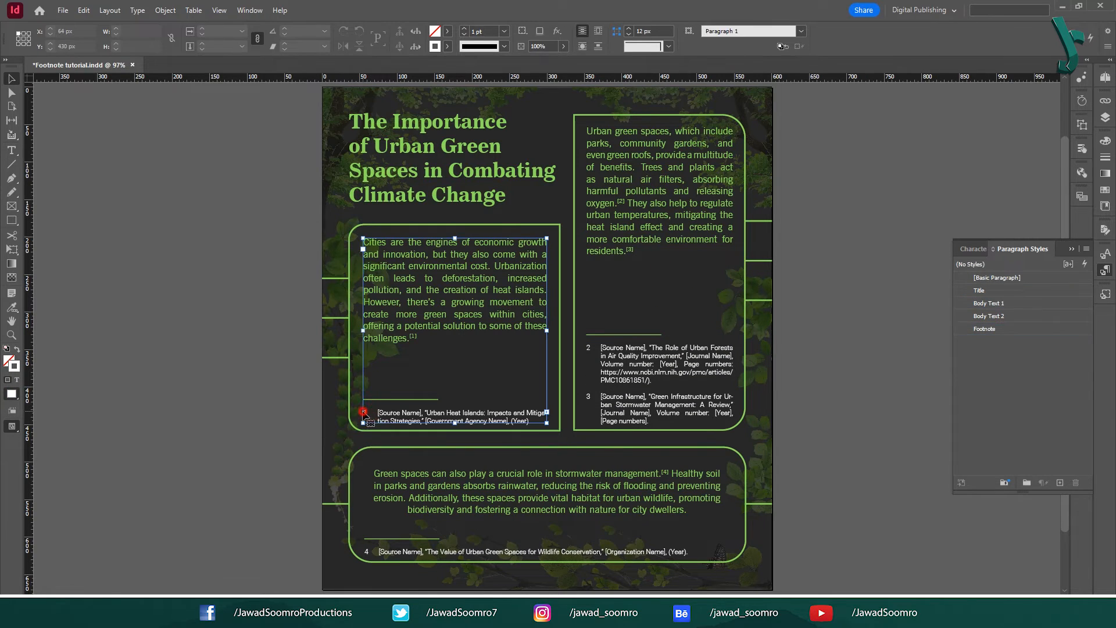
{"action": "double_click", "coordinate": [363, 413]}
{"action": "left_click_drag", "start_coordinate": [368, 412], "coordinate": [355, 413]}
{"action": "left_click_drag", "start_coordinate": [418, 337], "coordinate": [407, 337]}
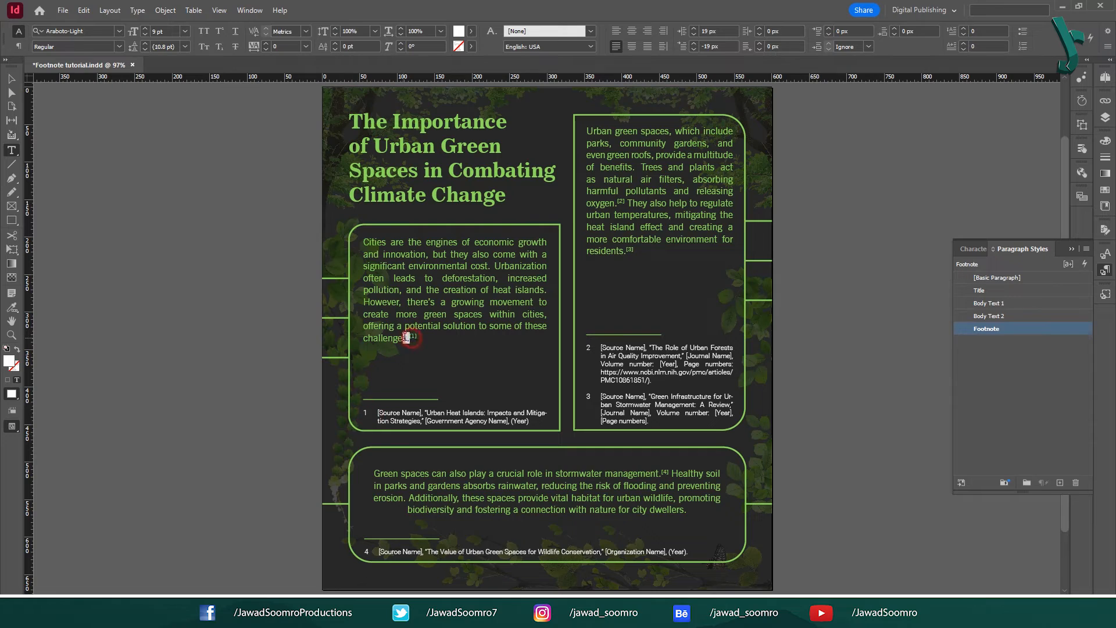
{"action": "left_click", "coordinate": [376, 420]}
{"action": "left_click_drag", "start_coordinate": [593, 348], "coordinate": [586, 348]}
{"action": "left_click_drag", "start_coordinate": [370, 551], "coordinate": [363, 552]}
Show the footnote prefix and suffix in Both Reference and Text and apply the options.
{"action": "left_click", "coordinate": [11, 78]}
{"action": "left_click", "coordinate": [137, 10]}
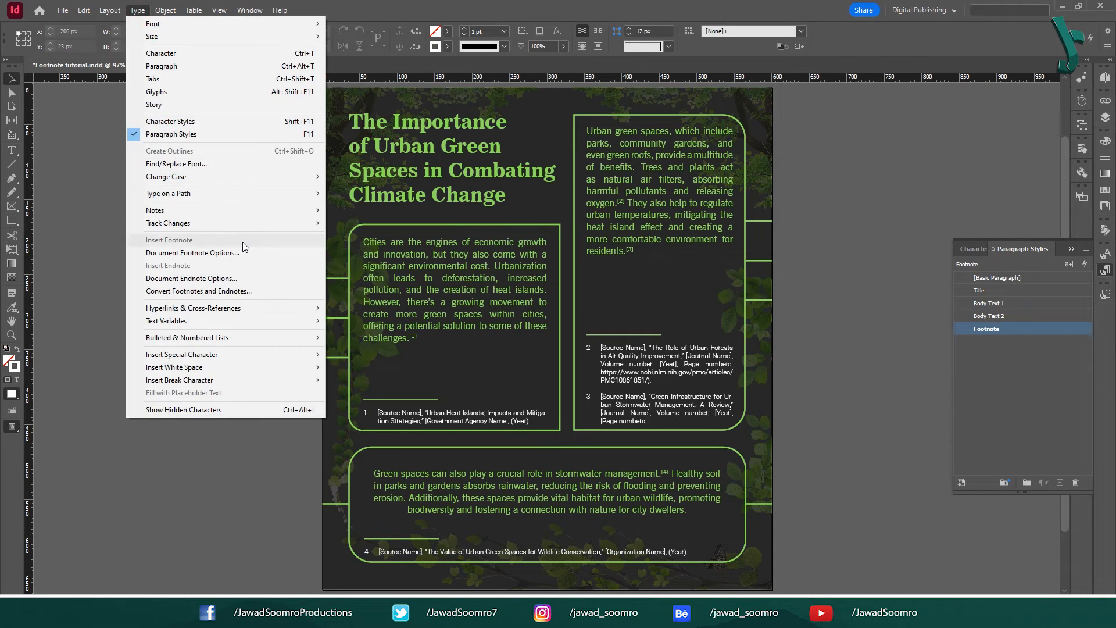
{"action": "left_click", "coordinate": [243, 251]}
{"action": "left_click", "coordinate": [942, 243]}
{"action": "left_click", "coordinate": [965, 281]}
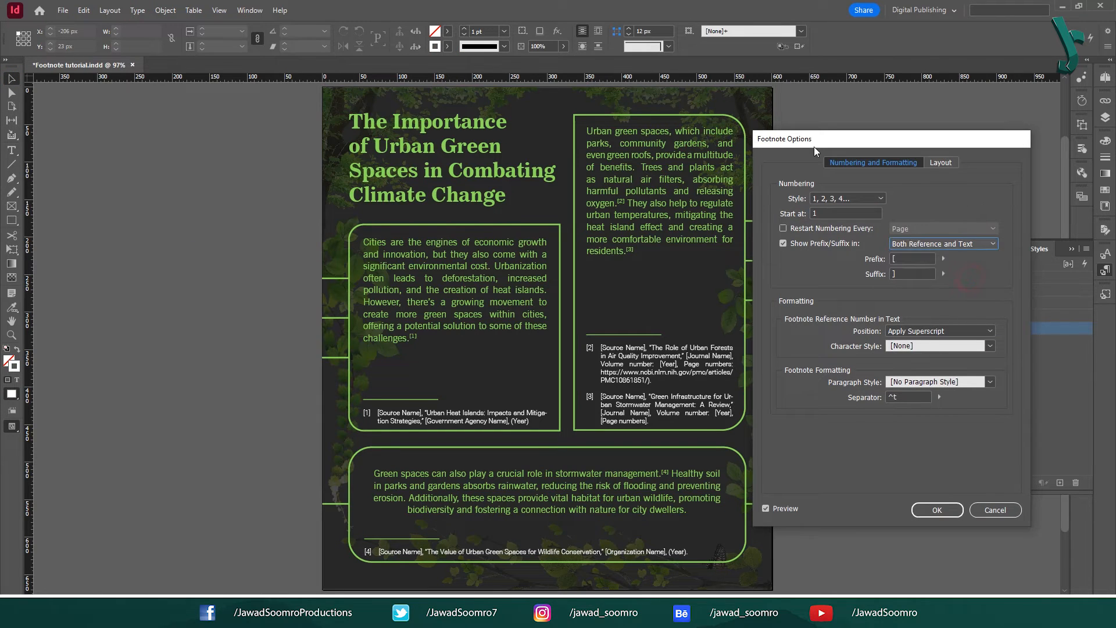
{"action": "left_click", "coordinate": [937, 509]}
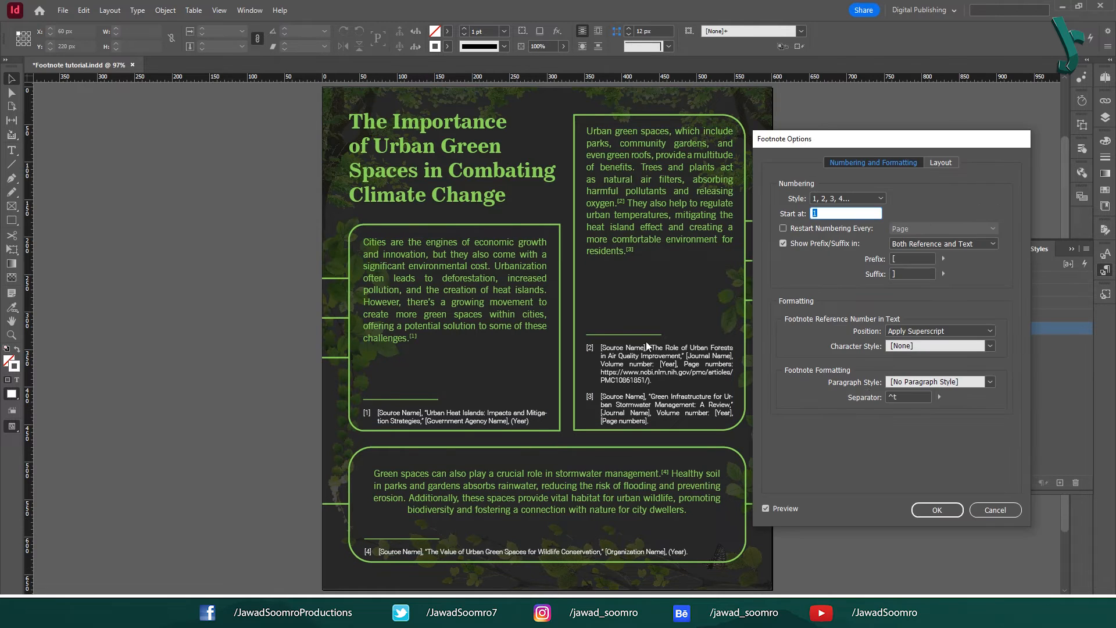
Try the Apply Normal position for the footnote reference numbers and return it to Apply Superscript.
{"action": "left_click", "coordinate": [930, 330]}
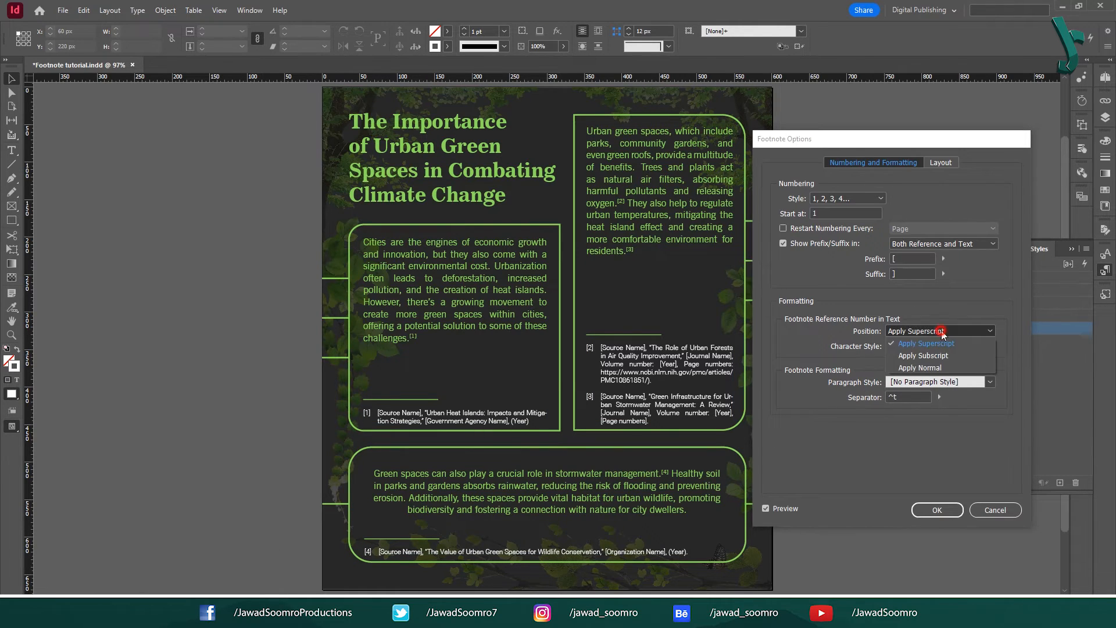
{"action": "left_click", "coordinate": [937, 360]}
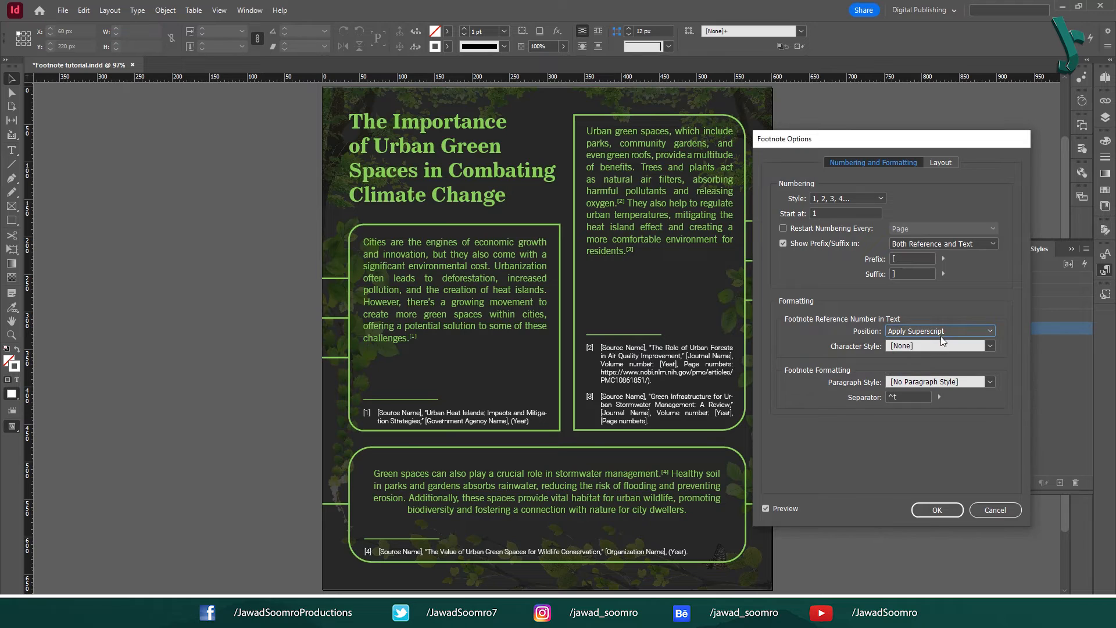
{"action": "left_click", "coordinate": [942, 334]}
{"action": "left_click", "coordinate": [944, 370]}
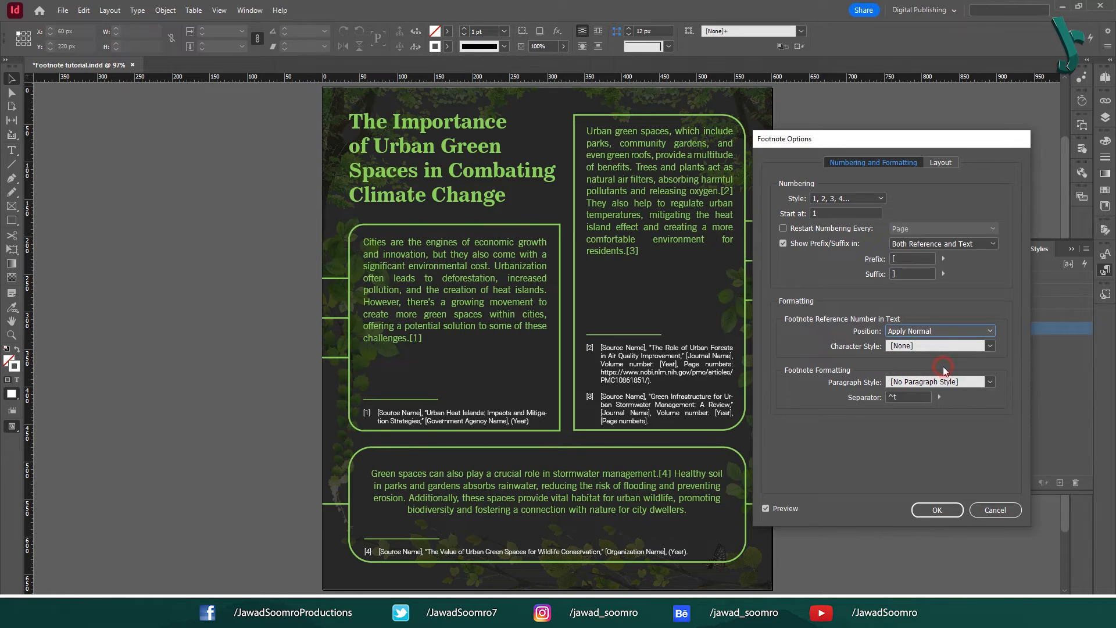
{"action": "left_click", "coordinate": [934, 331]}
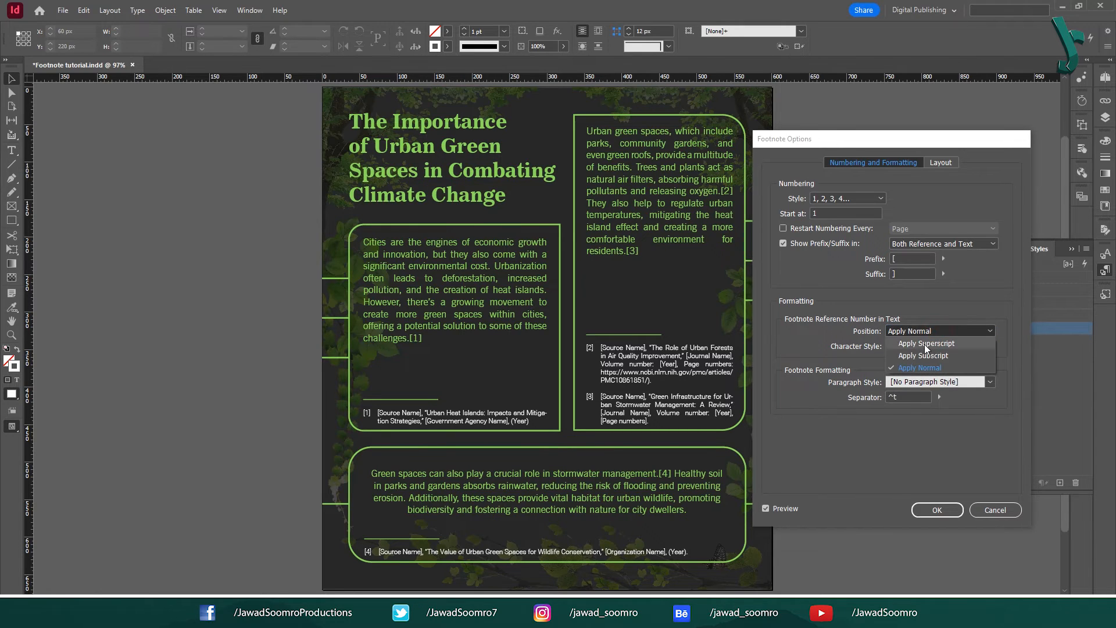
{"action": "left_click", "coordinate": [927, 346]}
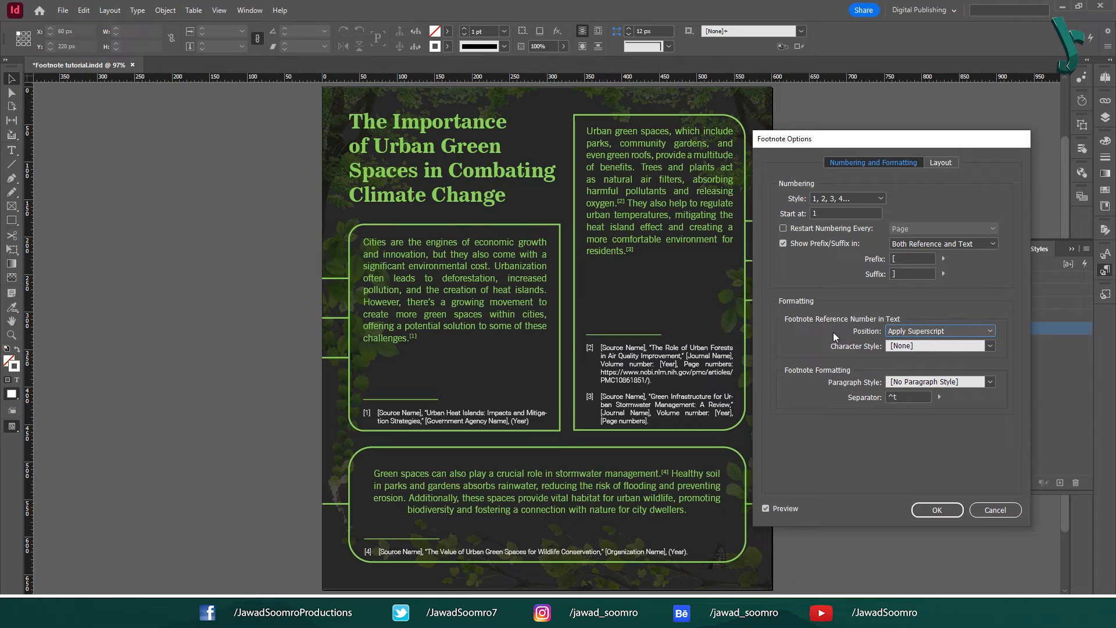
Assign the Reference number character style to the reference numbers and the Footnote paragraph style to the footnotes, with ^t as separator.
{"action": "left_click", "coordinate": [911, 347]}
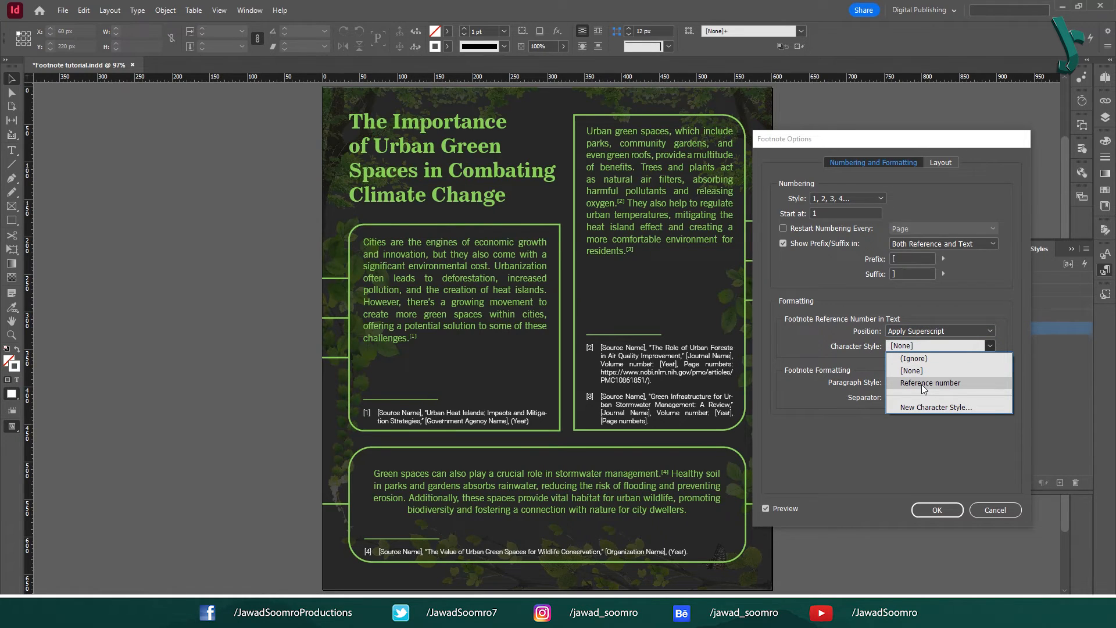
{"action": "left_click", "coordinate": [877, 386]}
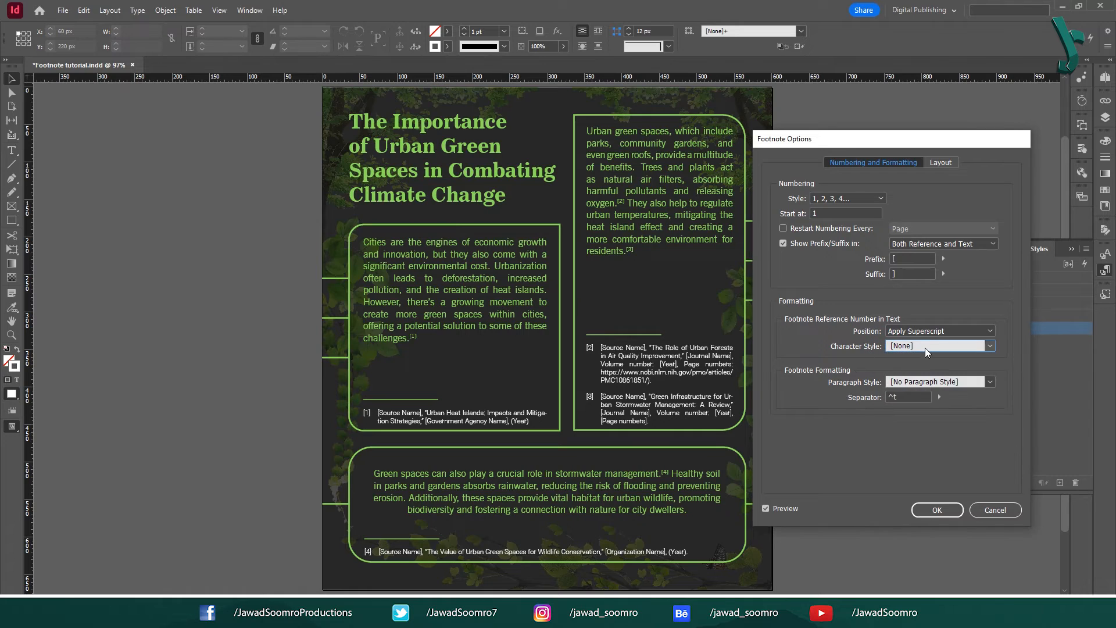
{"action": "left_click", "coordinate": [925, 348]}
{"action": "left_click", "coordinate": [957, 380]}
{"action": "left_click", "coordinate": [910, 384]}
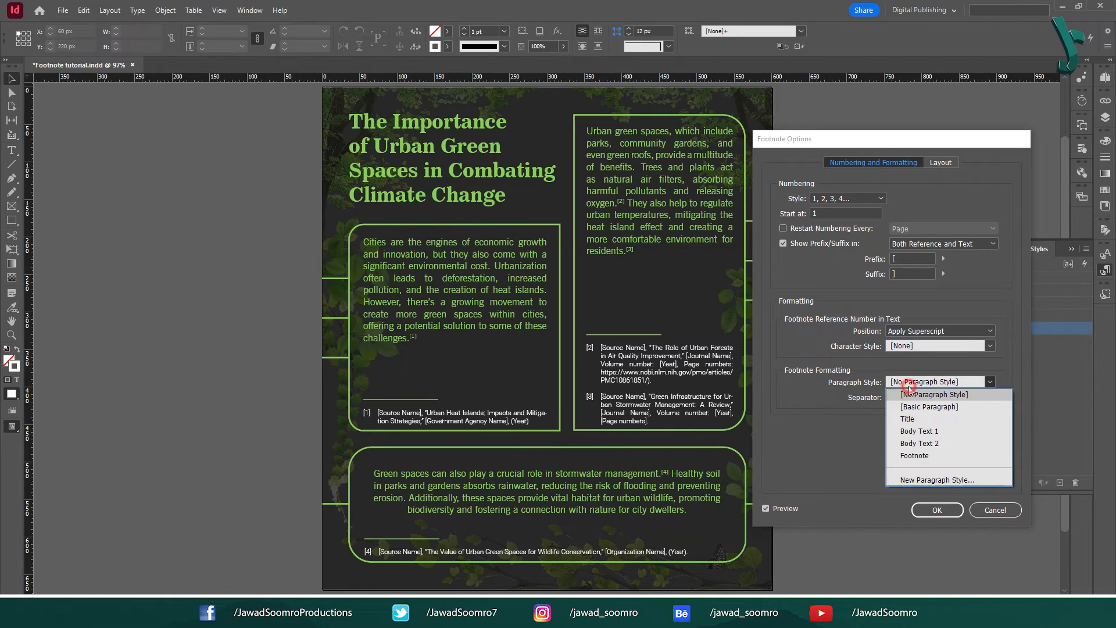
{"action": "left_click", "coordinate": [773, 372]}
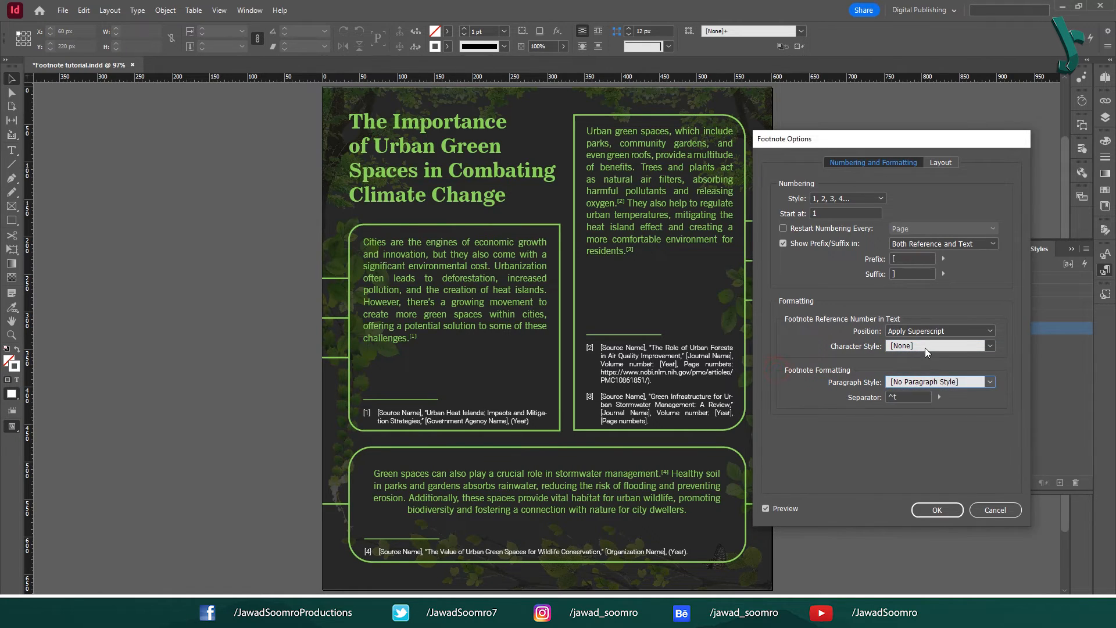
{"action": "left_click", "coordinate": [925, 348]}
{"action": "left_click", "coordinate": [932, 382]}
{"action": "left_click", "coordinate": [904, 382]}
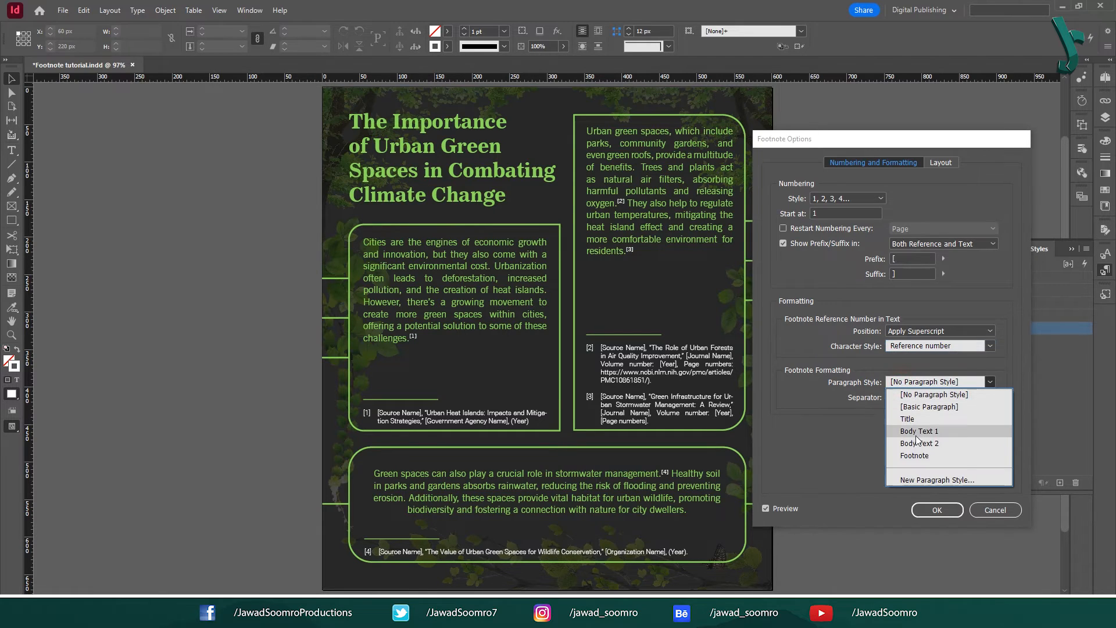
{"action": "left_click", "coordinate": [916, 459]}
{"action": "left_click", "coordinate": [930, 509]}
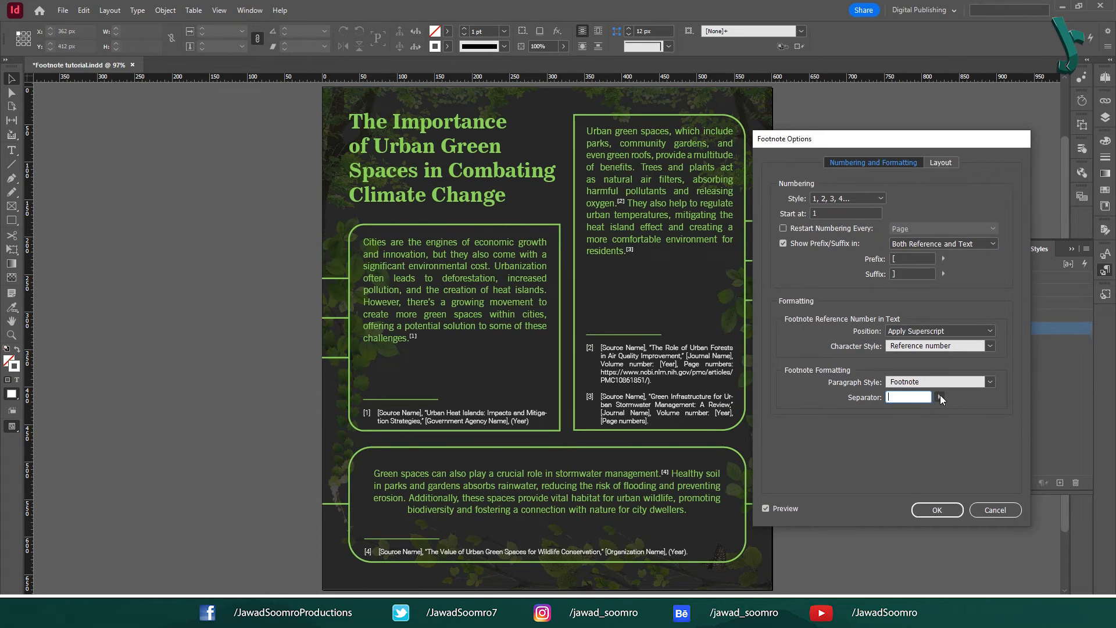
{"action": "left_click", "coordinate": [939, 397]}
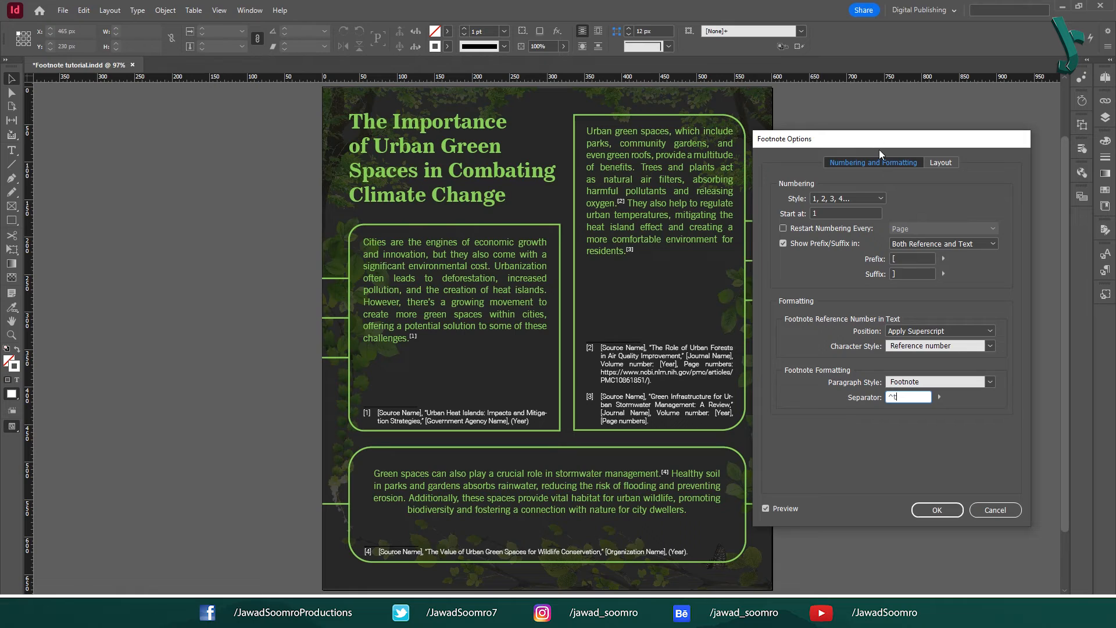
Show the footnote layout settings and switch the rule above the footnotes off and back on.
{"action": "left_click", "coordinate": [941, 164]}
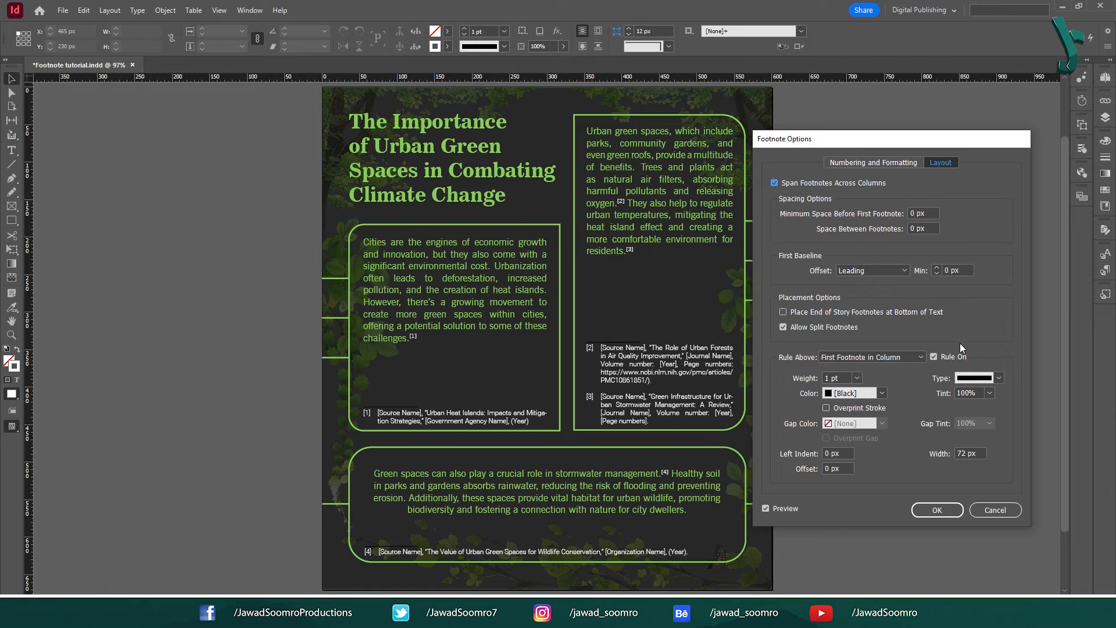
{"action": "left_click", "coordinate": [934, 358]}
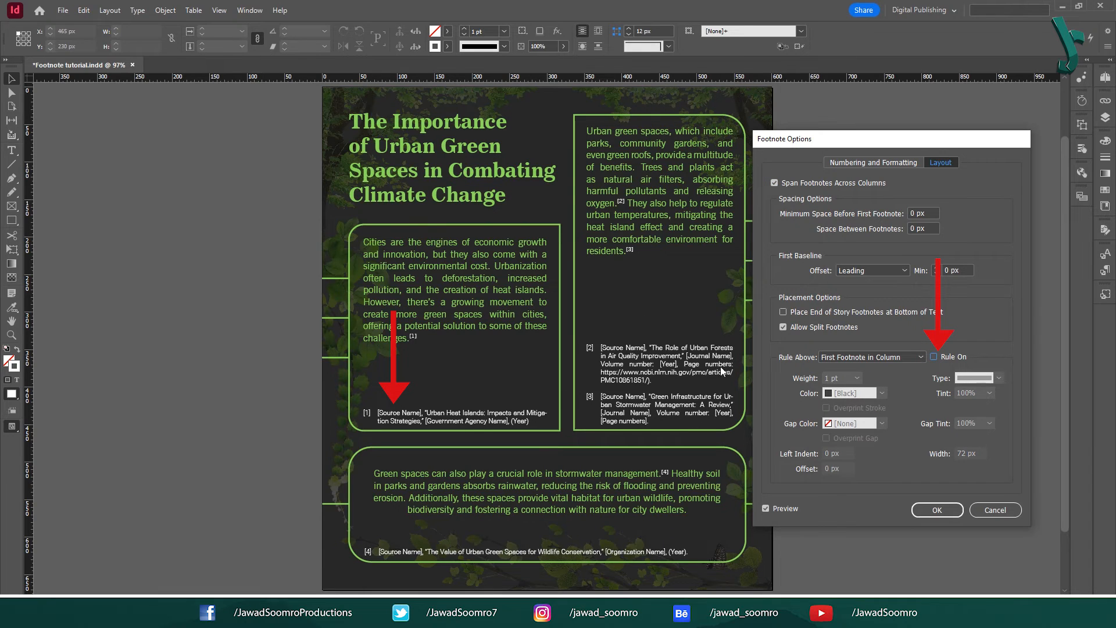
{"action": "left_click", "coordinate": [934, 356]}
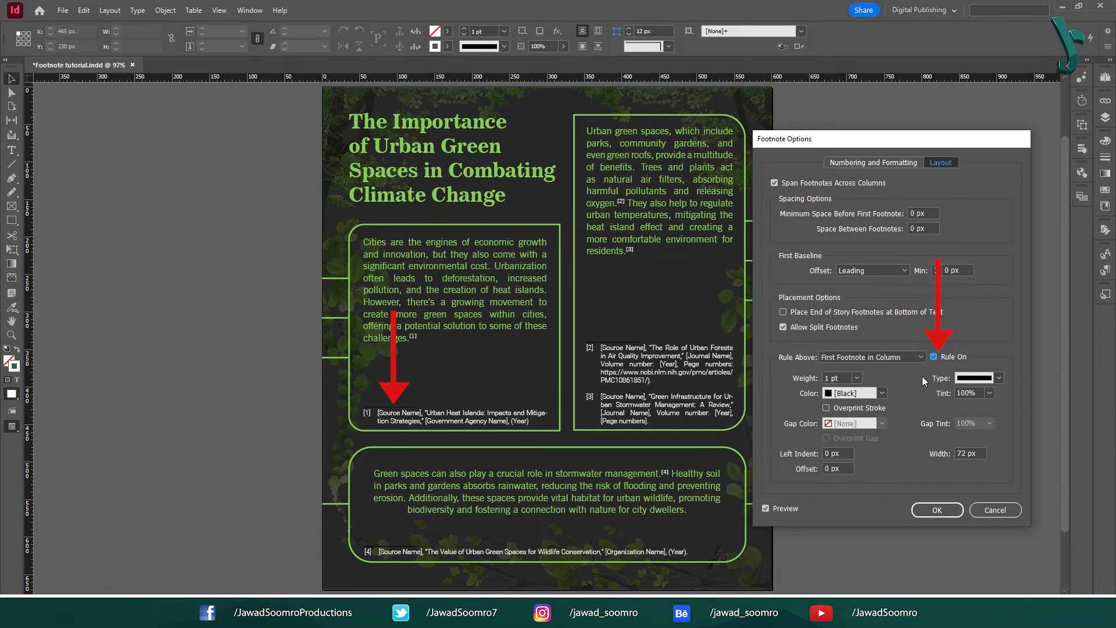
Try heavier weights such as 7 pt for the rule above the footnotes and reduce it to 2 pt.
{"action": "left_click", "coordinate": [856, 377]}
{"action": "left_click", "coordinate": [841, 219]}
{"action": "left_click", "coordinate": [857, 378]}
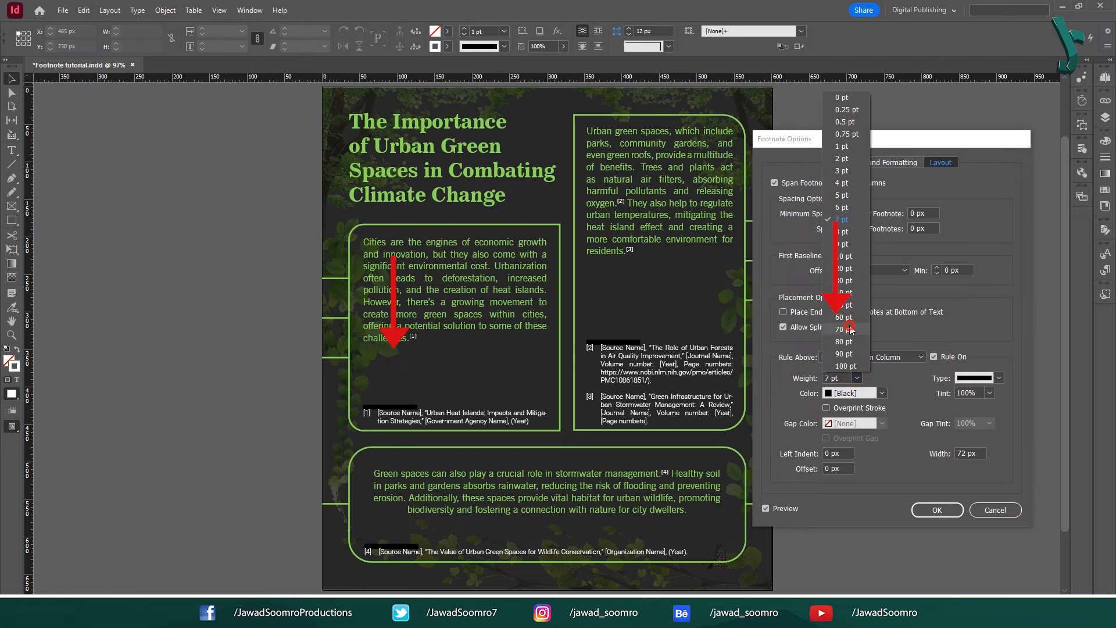
{"action": "left_click", "coordinate": [850, 329]}
{"action": "left_click", "coordinate": [857, 378]}
{"action": "left_click", "coordinate": [841, 158]}
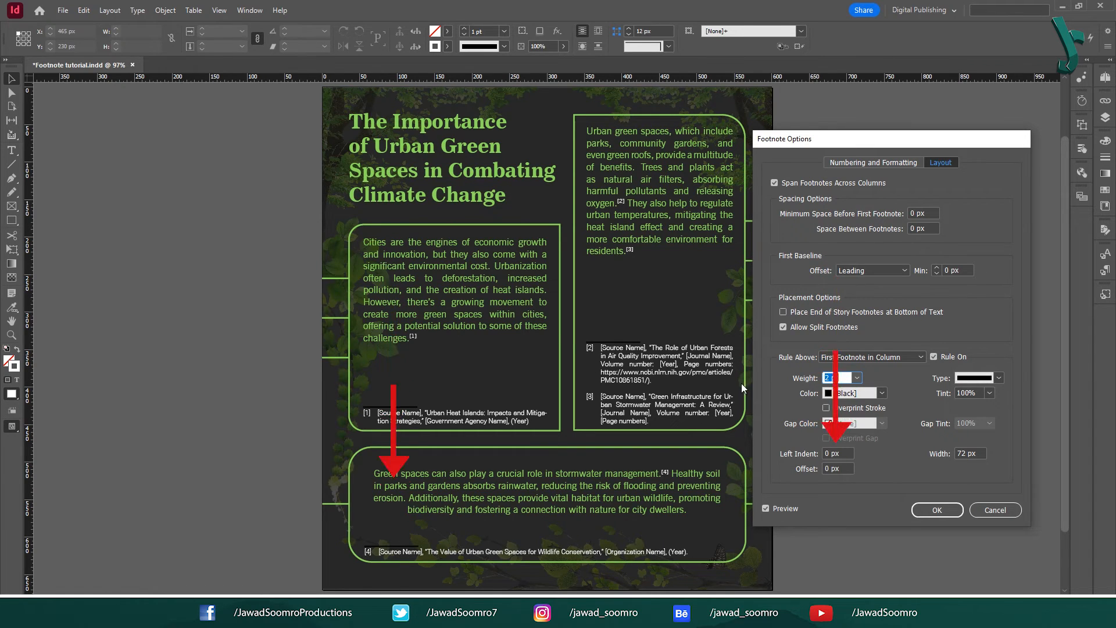
Try dashed, dotted and White Diamond types for the rule above the footnotes and return it to Solid.
{"action": "left_click", "coordinate": [998, 378]}
{"action": "left_click", "coordinate": [1017, 267]}
{"action": "left_click", "coordinate": [999, 378]}
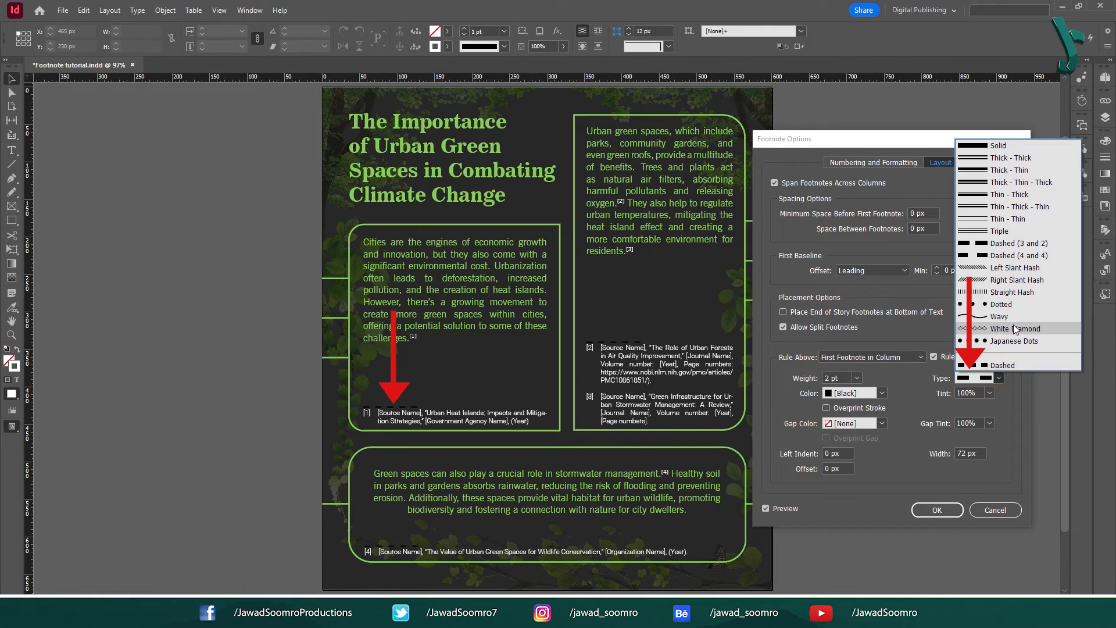
{"action": "left_click", "coordinate": [994, 316]}
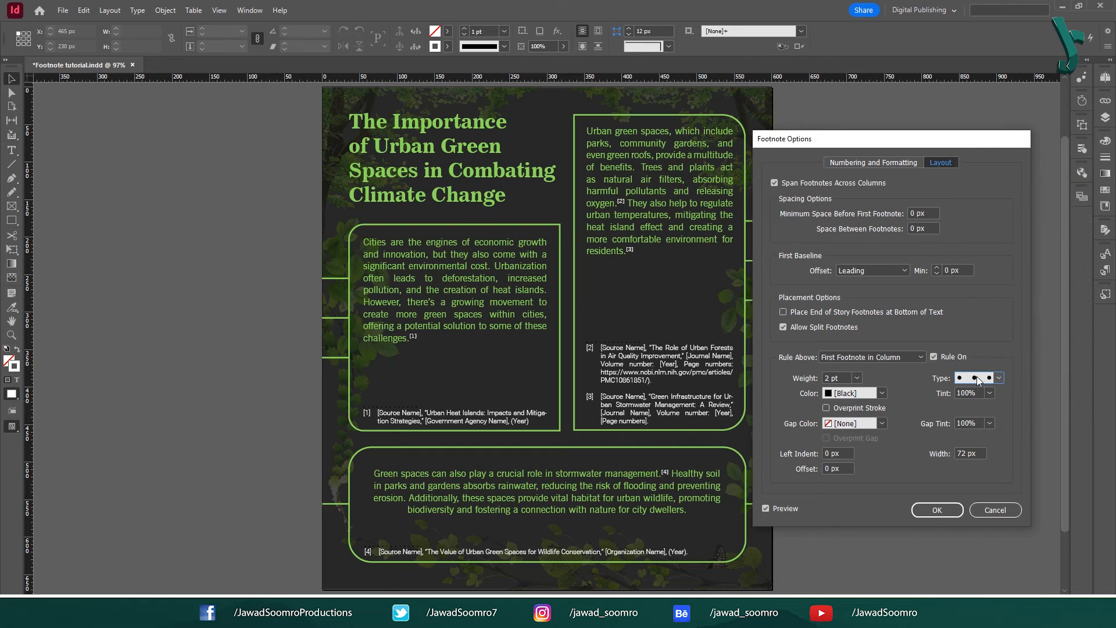
{"action": "left_click", "coordinate": [998, 378]}
{"action": "left_click", "coordinate": [1015, 329]}
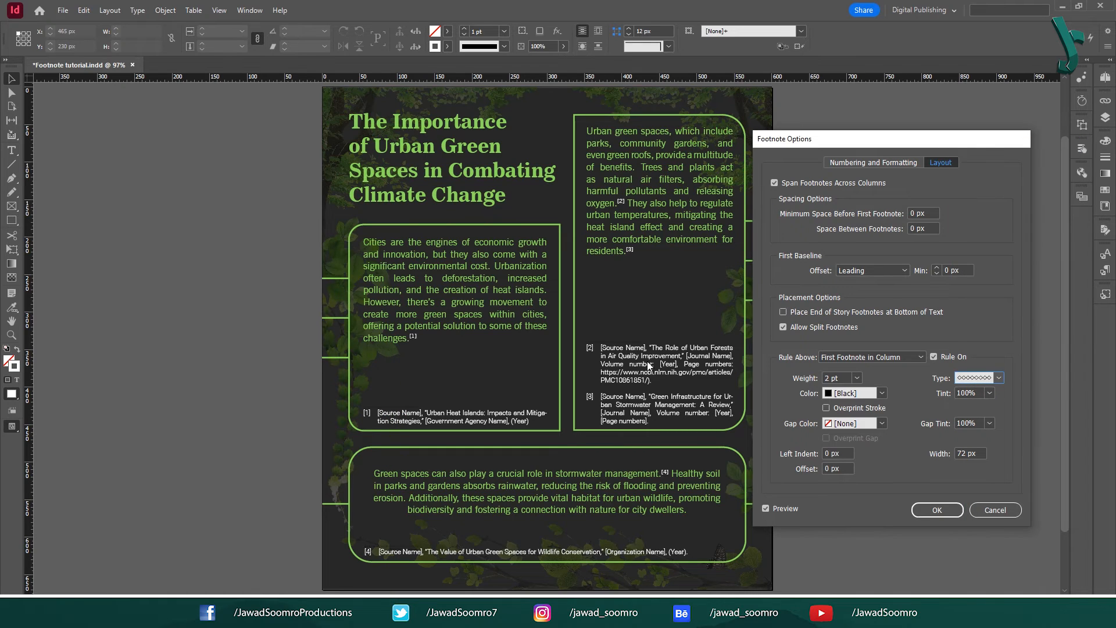
{"action": "left_click", "coordinate": [998, 378]}
{"action": "left_click", "coordinate": [1002, 158]}
{"action": "left_click", "coordinate": [1009, 146]}
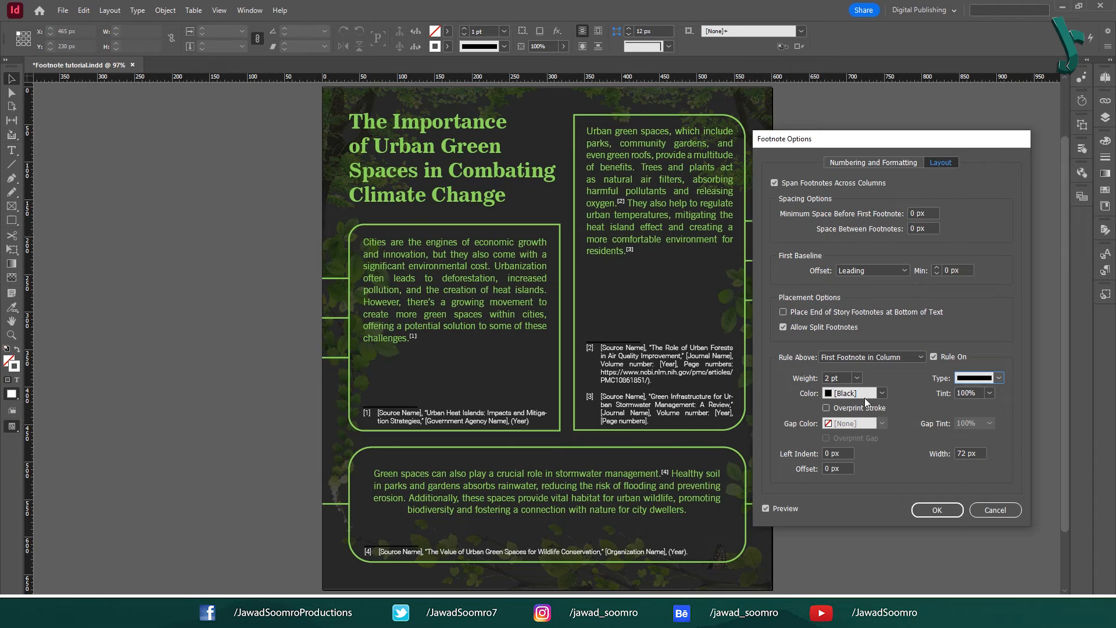
Color the rule above the footnotes with the green swatch R=140 G=221 B=91 and set its weight to 1 pt.
{"action": "left_click", "coordinate": [866, 393]}
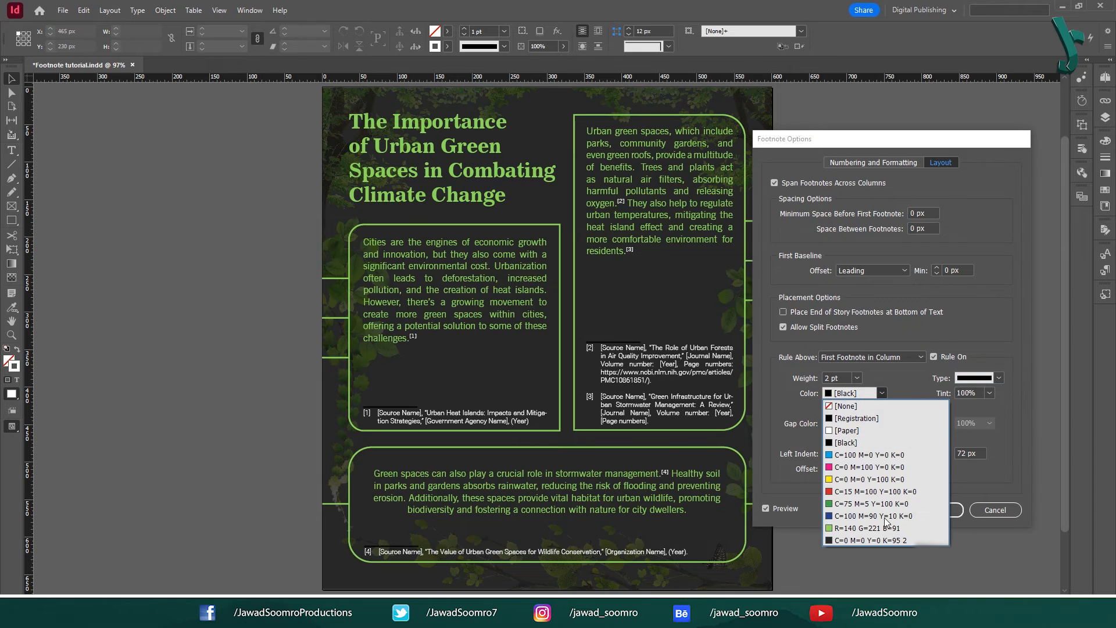
{"action": "left_click", "coordinate": [869, 503]}
{"action": "left_click", "coordinate": [869, 393]}
{"action": "left_click", "coordinate": [869, 479]}
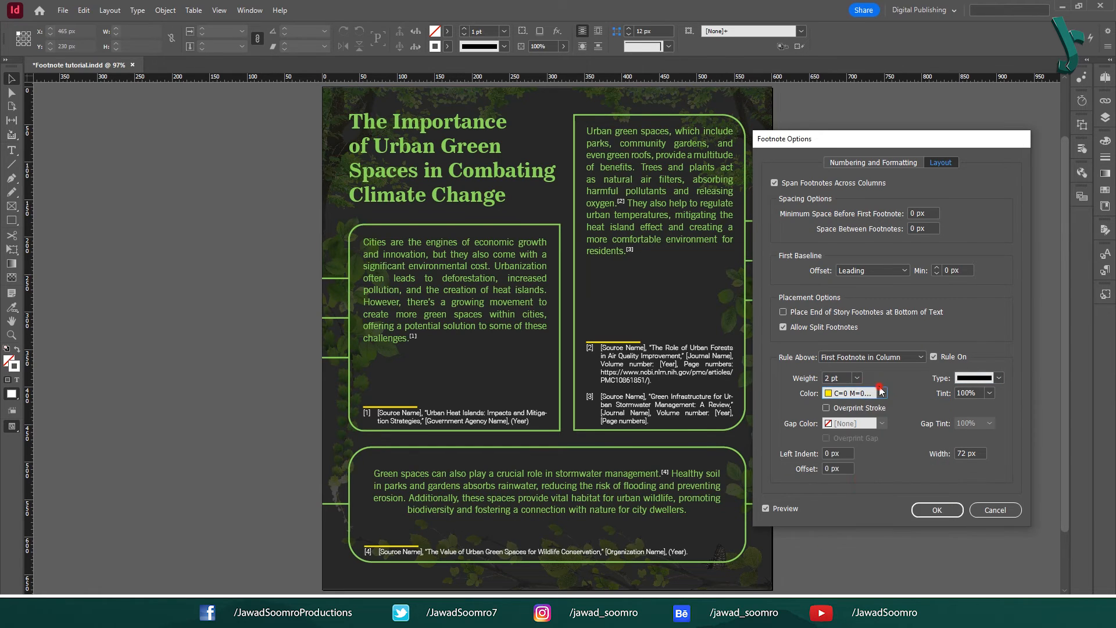
{"action": "left_click", "coordinate": [869, 393]}
{"action": "left_click", "coordinate": [880, 528]}
{"action": "left_click", "coordinate": [857, 378]}
{"action": "left_click", "coordinate": [855, 421]}
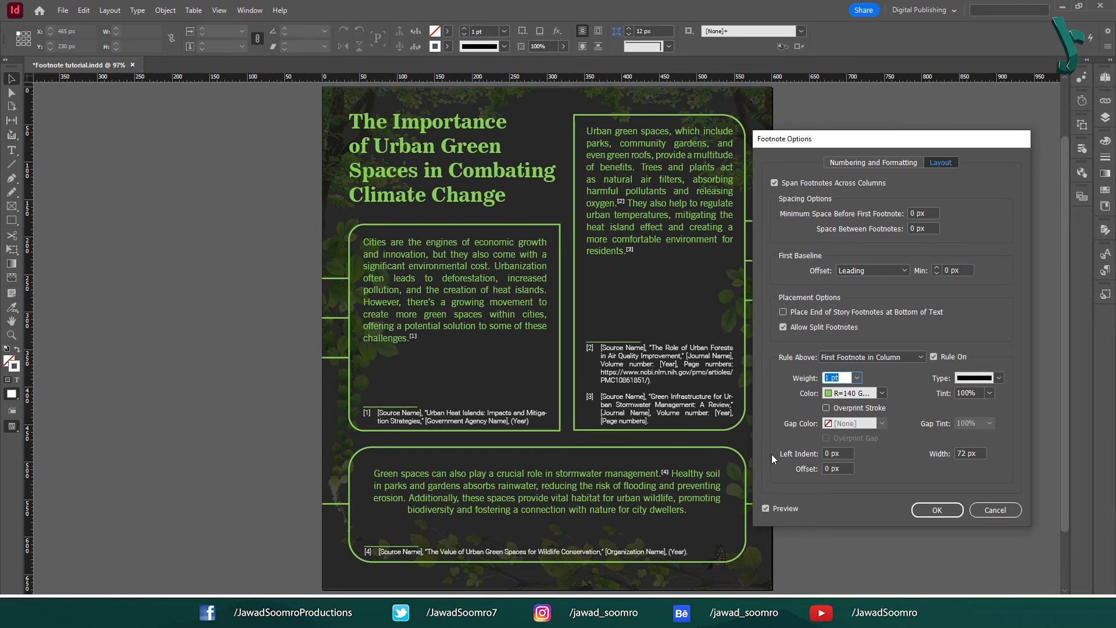
Try a larger left indent for the rule above the footnotes and return it to 0 px.
{"action": "left_click", "coordinate": [826, 453]}
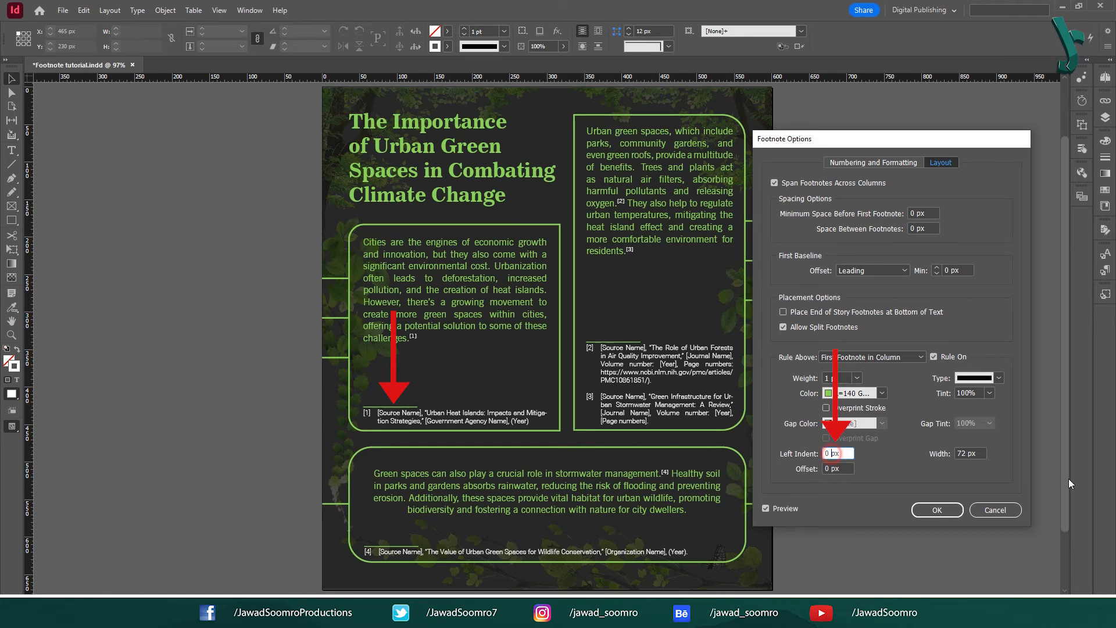
{"action": "key", "text": "Up"}
{"action": "key", "text": "Up"}
{"action": "key", "text": "Up"}
{"action": "key", "text": "Up"}
{"action": "key", "text": "Up"}
{"action": "key", "text": "Up"}
{"action": "key", "text": "Up"}
{"action": "key", "text": "Up"}
{"action": "key", "text": "Up"}
{"action": "key", "text": "Up"}
{"action": "key", "text": "Up"}
{"action": "key", "text": "Up"}
{"action": "key", "text": "Up"}
{"action": "key", "text": "Up"}
{"action": "key", "text": "Up"}
{"action": "key", "text": "Up"}
{"action": "key", "text": "Up"}
{"action": "key", "text": "Up"}
{"action": "key", "text": "Up"}
{"action": "key", "text": "Up"}
{"action": "key", "text": "Up"}
{"action": "key", "text": "Up"}
{"action": "key", "text": "Down"}
{"action": "key", "text": "Down"}
{"action": "key", "text": "Down"}
{"action": "key", "text": "Down"}
{"action": "key", "text": "Down"}
{"action": "key", "text": "Down"}
{"action": "key", "text": "Down"}
{"action": "key", "text": "Down"}
{"action": "key", "text": "Down"}
{"action": "key", "text": "Down"}
{"action": "key", "text": "Down"}
{"action": "key", "text": "Down"}
{"action": "key", "text": "Down"}
{"action": "key", "text": "Down"}
{"action": "key", "text": "Down"}
{"action": "key", "text": "Down"}
{"action": "key", "text": "Down"}
{"action": "key", "text": "Down"}
{"action": "key", "text": "Down"}
{"action": "key", "text": "Down"}
{"action": "key", "text": "Tab"}
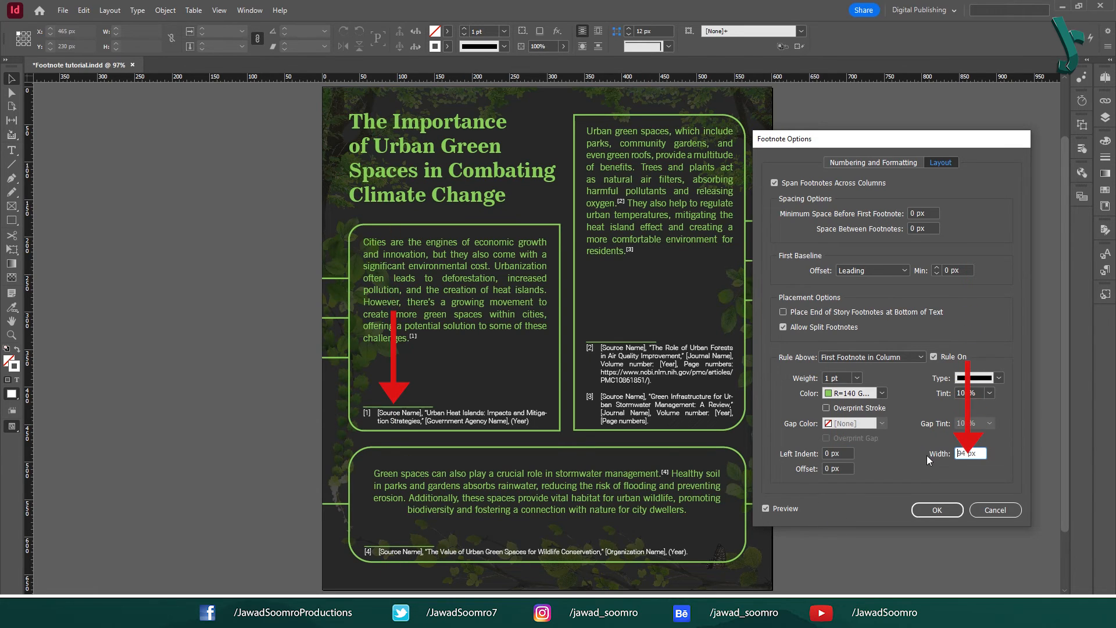
Set the width of the rule above the footnotes to 100 px.
{"action": "key", "text": "Up"}
{"action": "key", "text": "Up"}
{"action": "key", "text": "Up"}
{"action": "key", "text": "Up"}
{"action": "key", "text": "Up"}
{"action": "key", "text": "Up"}
{"action": "key", "text": "Up"}
{"action": "key", "text": "Up"}
{"action": "key", "text": "Up"}
{"action": "key", "text": "Up"}
{"action": "key", "text": "Up"}
{"action": "key", "text": "Up"}
{"action": "key", "text": "Up"}
{"action": "key", "text": "Up"}
{"action": "key", "text": "Up"}
{"action": "key", "text": "Up"}
{"action": "key", "text": "Up"}
{"action": "key", "text": "Up"}
{"action": "key", "text": "Up"}
{"action": "key", "text": "Up"}
{"action": "key", "text": "Up"}
{"action": "key", "text": "Up"}
{"action": "key", "text": "Up"}
{"action": "key", "text": "Up"}
{"action": "key", "text": "Up"}
{"action": "key", "text": "Up"}
{"action": "key", "text": "Up"}
{"action": "key", "text": "Up"}
{"action": "key", "text": "Up"}
{"action": "key", "text": "Up"}
{"action": "key", "text": "Up"}
{"action": "key", "text": "Up"}
{"action": "key", "text": "Up"}
{"action": "key", "text": "Up"}
{"action": "key", "text": "Up"}
{"action": "key", "text": "Up"}
{"action": "key", "text": "Up"}
{"action": "key", "text": "Up"}
{"action": "key", "text": "Up"}
{"action": "key", "text": "Up"}
{"action": "key", "text": "Down"}
{"action": "key", "text": "Down"}
{"action": "key", "text": "Down"}
{"action": "key", "text": "Down"}
{"action": "key", "text": "Down"}
{"action": "key", "text": "Down"}
{"action": "key", "text": "Down"}
{"action": "key", "text": "Down"}
{"action": "key", "text": "Down"}
{"action": "key", "text": "Down"}
{"action": "key", "text": "Down"}
{"action": "key", "text": "Down"}
{"action": "key", "text": "Down"}
{"action": "key", "text": "Down"}
{"action": "key", "text": "Down"}
{"action": "key", "text": "Down"}
{"action": "key", "text": "Down"}
{"action": "key", "text": "Down"}
{"action": "key", "text": "Down"}
{"action": "key", "text": "Down"}
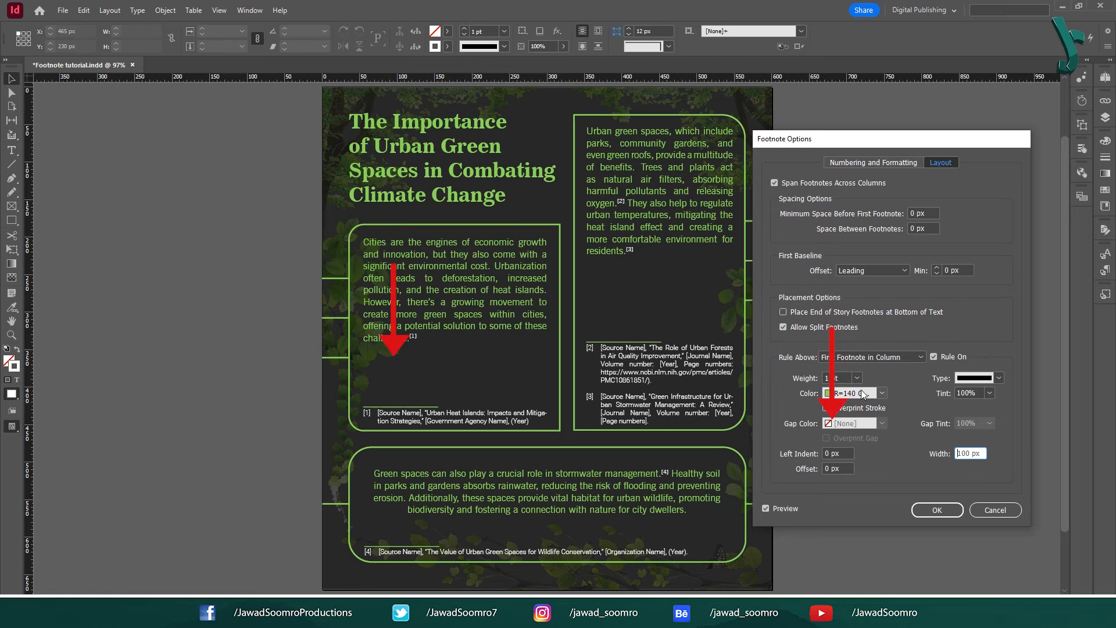
Try several offsets for the rule above the footnotes and set its offset to 18 px.
{"action": "left_click", "coordinate": [830, 468]}
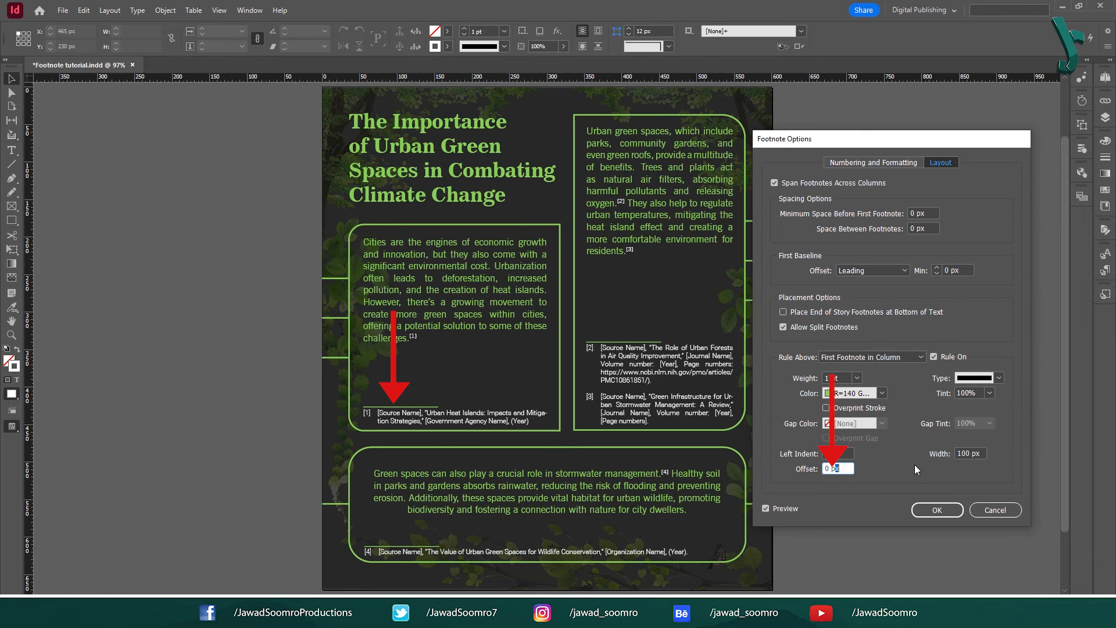
{"action": "key", "text": "Up"}
{"action": "key", "text": "Up"}
{"action": "key", "text": "Up"}
{"action": "key", "text": "Up"}
{"action": "key", "text": "Up"}
{"action": "key", "text": "Up"}
{"action": "key", "text": "Up"}
{"action": "key", "text": "Up"}
{"action": "key", "text": "Up"}
{"action": "key", "text": "Up"}
{"action": "key", "text": "Up"}
{"action": "key", "text": "Up"}
{"action": "key", "text": "Up"}
{"action": "key", "text": "Up"}
{"action": "key", "text": "Up"}
{"action": "key", "text": "Up"}
{"action": "key", "text": "Up"}
{"action": "key", "text": "Up"}
{"action": "key", "text": "Up"}
{"action": "key", "text": "Up"}
{"action": "key", "text": "Up"}
{"action": "key", "text": "Up"}
{"action": "key", "text": "Up"}
{"action": "key", "text": "Up"}
{"action": "key", "text": "Up"}
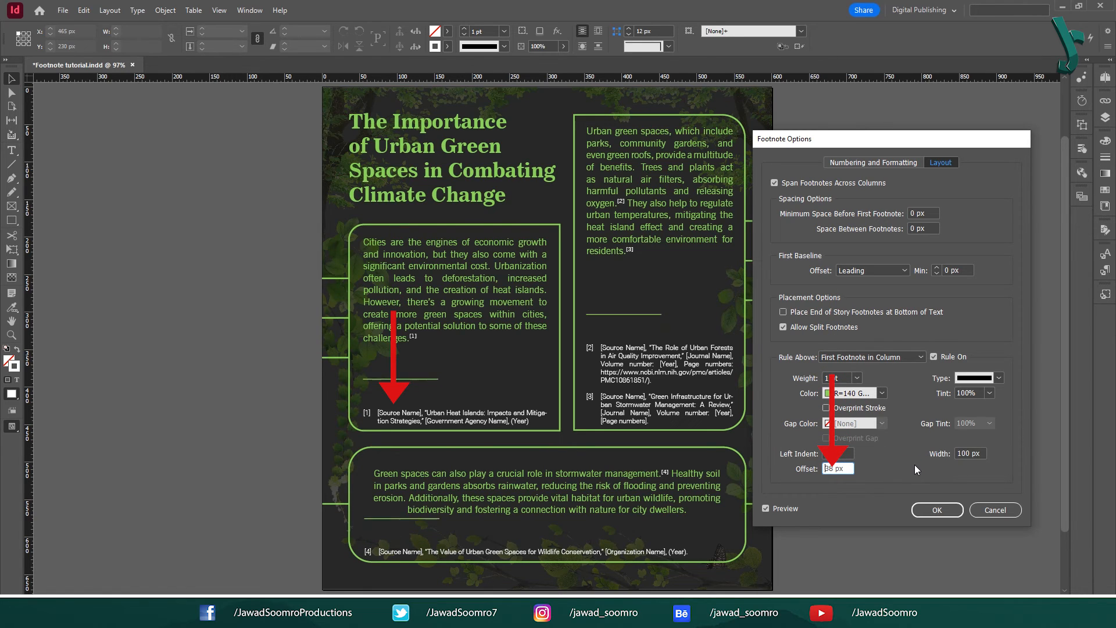
{"action": "key", "text": "Down"}
{"action": "key", "text": "Down"}
{"action": "key", "text": "Down"}
{"action": "key", "text": "Down"}
{"action": "key", "text": "Down"}
{"action": "key", "text": "Down"}
{"action": "key", "text": "Down"}
{"action": "key", "text": "Down"}
{"action": "key", "text": "Down"}
{"action": "key", "text": "Down"}
{"action": "key", "text": "Down"}
{"action": "key", "text": "Down"}
{"action": "key", "text": "Down"}
{"action": "key", "text": "Down"}
{"action": "key", "text": "Down"}
{"action": "key", "text": "Down"}
{"action": "key", "text": "Down"}
{"action": "key", "text": "Down"}
{"action": "key", "text": "Down"}
{"action": "key", "text": "Down"}
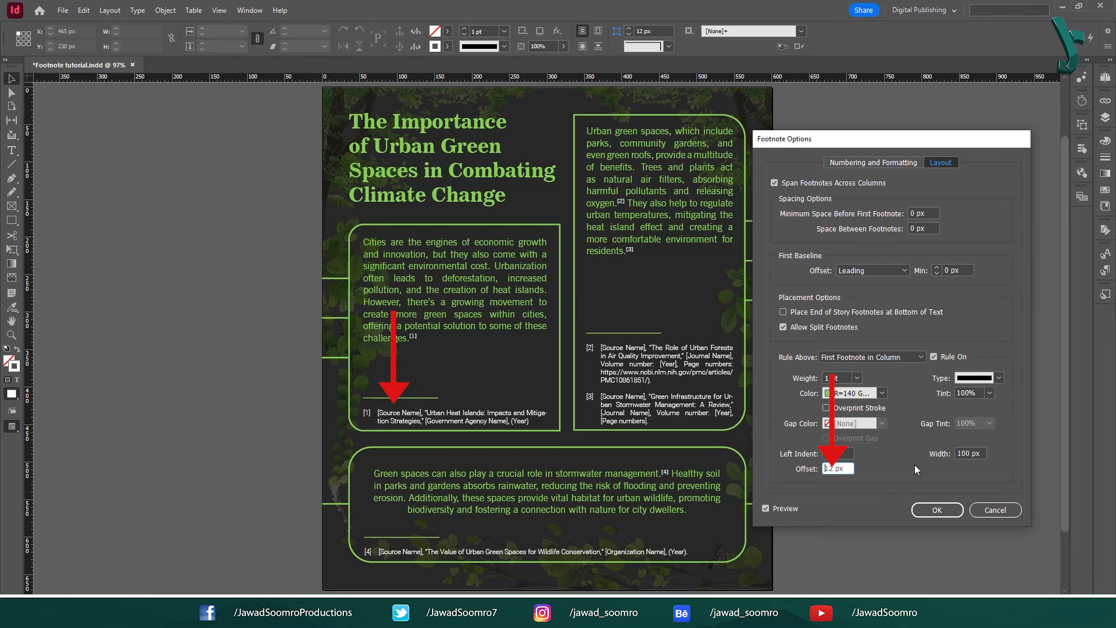
{"action": "key", "text": "Up"}
{"action": "key", "text": "Up"}
{"action": "key", "text": "Up"}
{"action": "key", "text": "Up"}
{"action": "key", "text": "Up"}
{"action": "key", "text": "Up"}
{"action": "key", "text": "Up"}
{"action": "key", "text": "Up"}
{"action": "key", "text": "Up"}
{"action": "key", "text": "Up"}
{"action": "key", "text": "Up"}
{"action": "key", "text": "Up"}
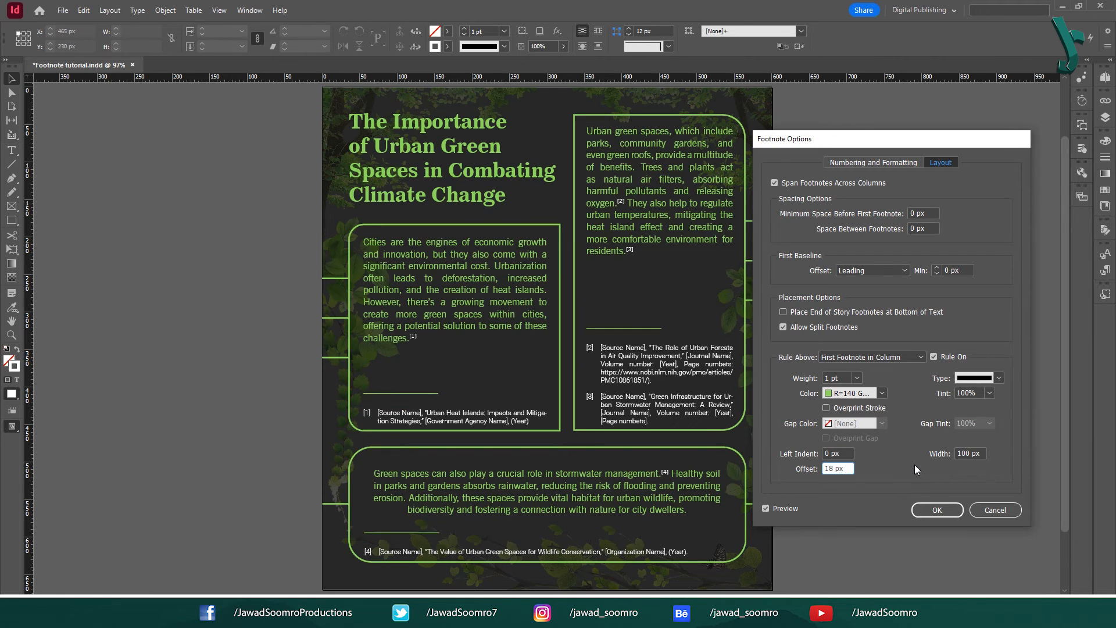